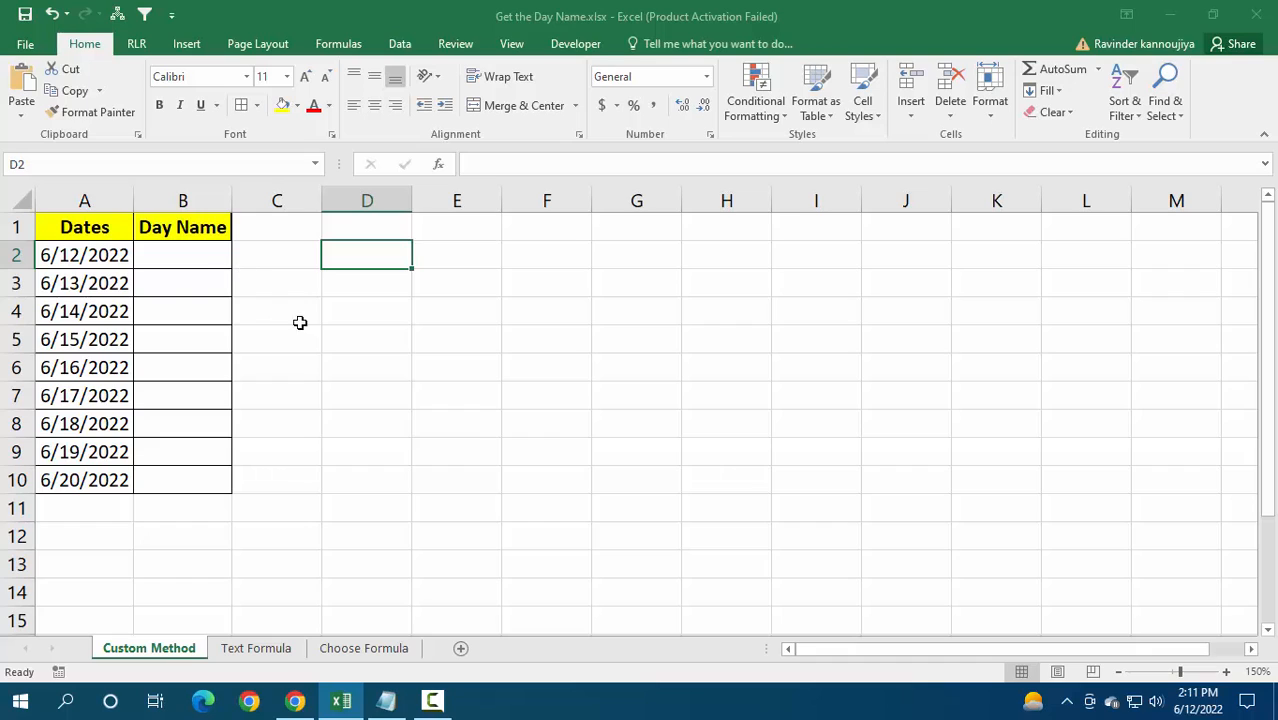
Select the dates in A2:A10 on the Custom Method sheet.
{"action": "left_click_drag", "start_coordinate": [92, 258], "coordinate": [90, 482]}
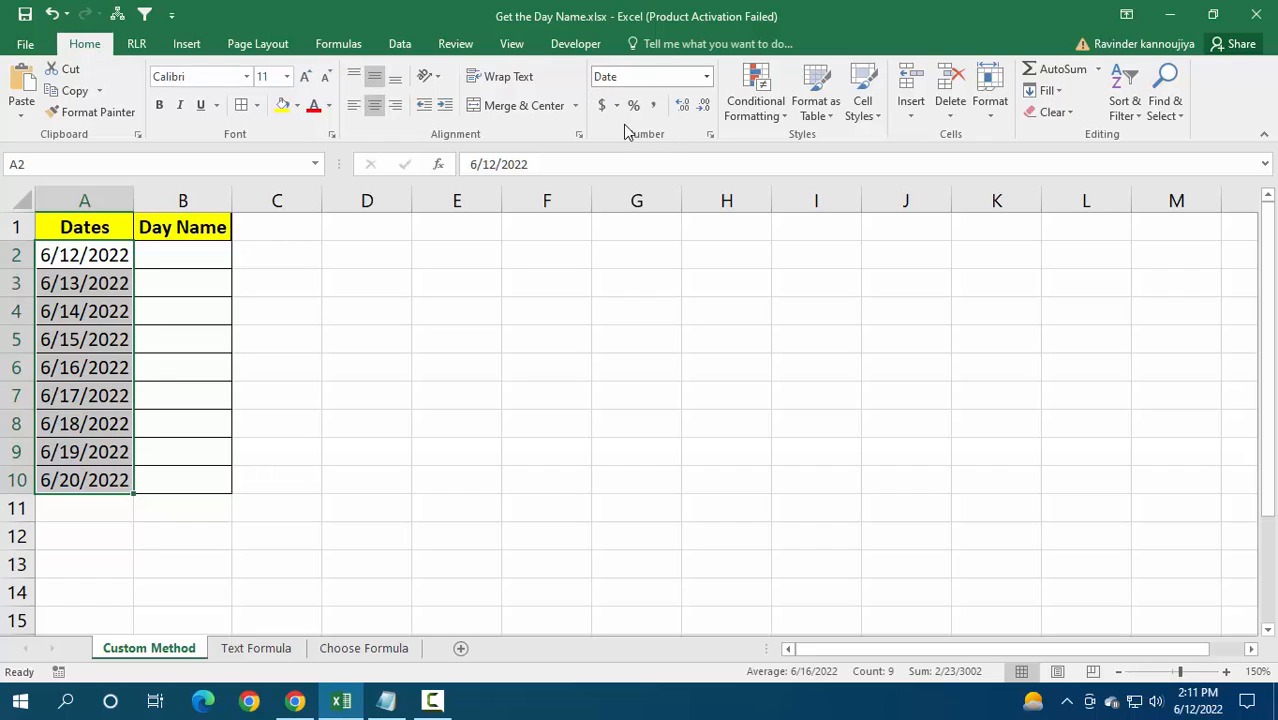
{"action": "left_click", "coordinate": [709, 136]}
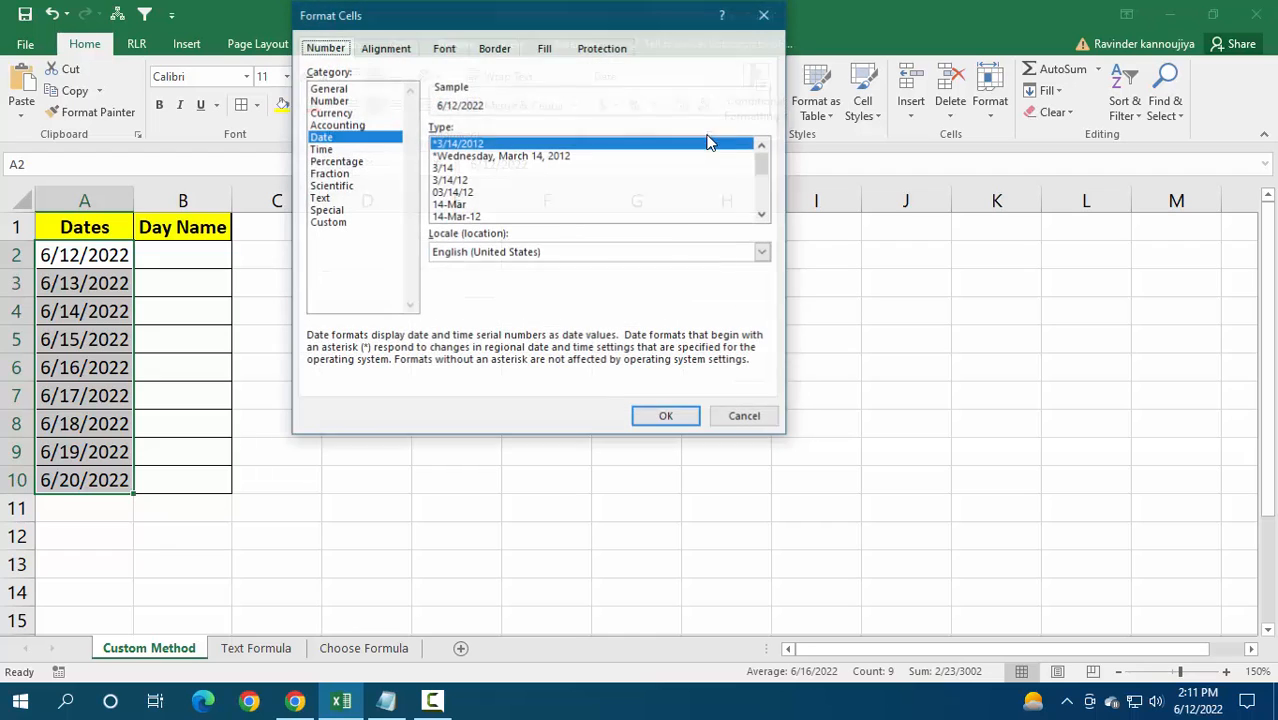
{"action": "left_click_drag", "start_coordinate": [563, 24], "coordinate": [497, 90]}
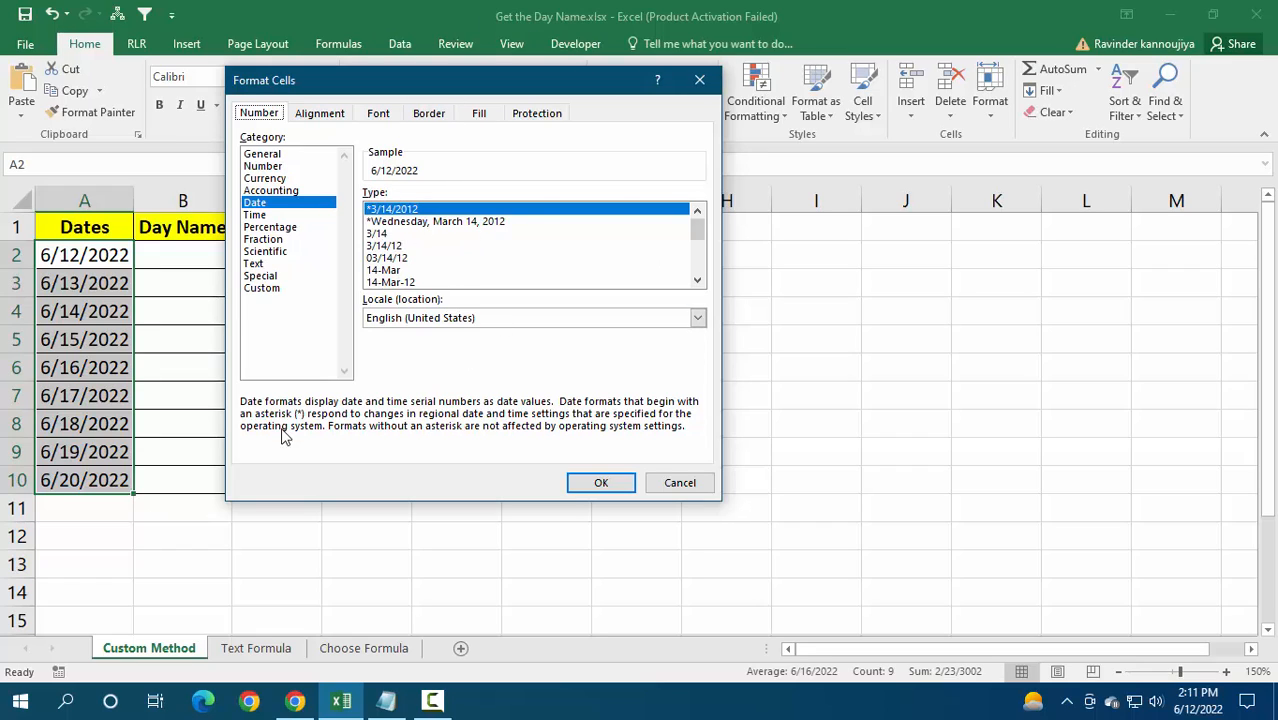
{"action": "left_click", "coordinate": [697, 82]}
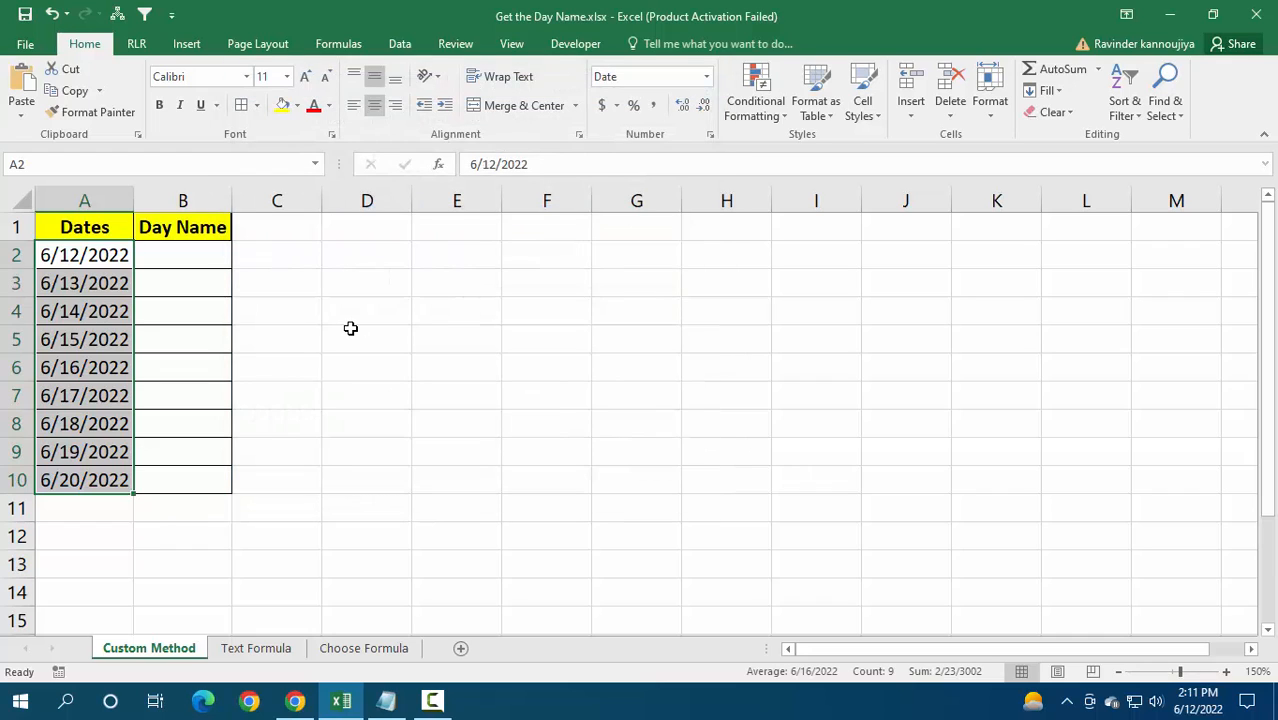
Apply the custom number format dddd to the selected dates in A2:A10.
{"action": "key", "text": "ctrl+1"}
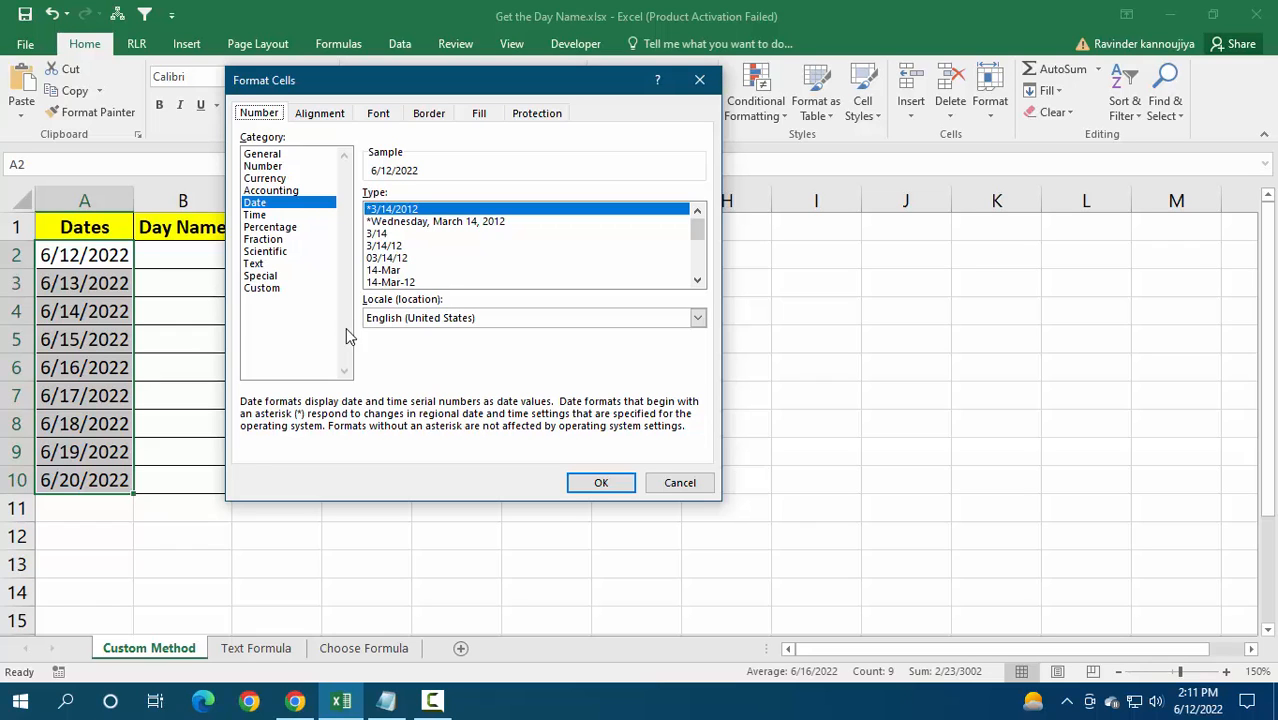
{"action": "left_click_drag", "start_coordinate": [442, 80], "coordinate": [421, 123]}
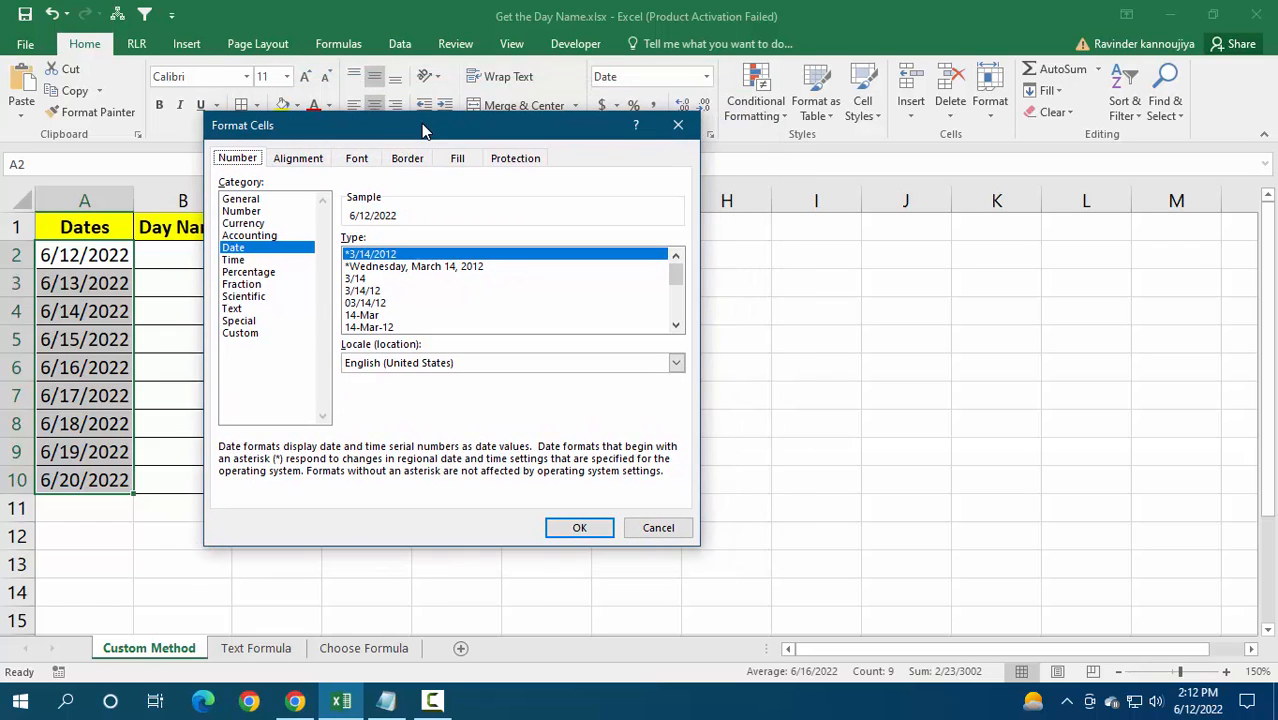
{"action": "left_click", "coordinate": [244, 336]}
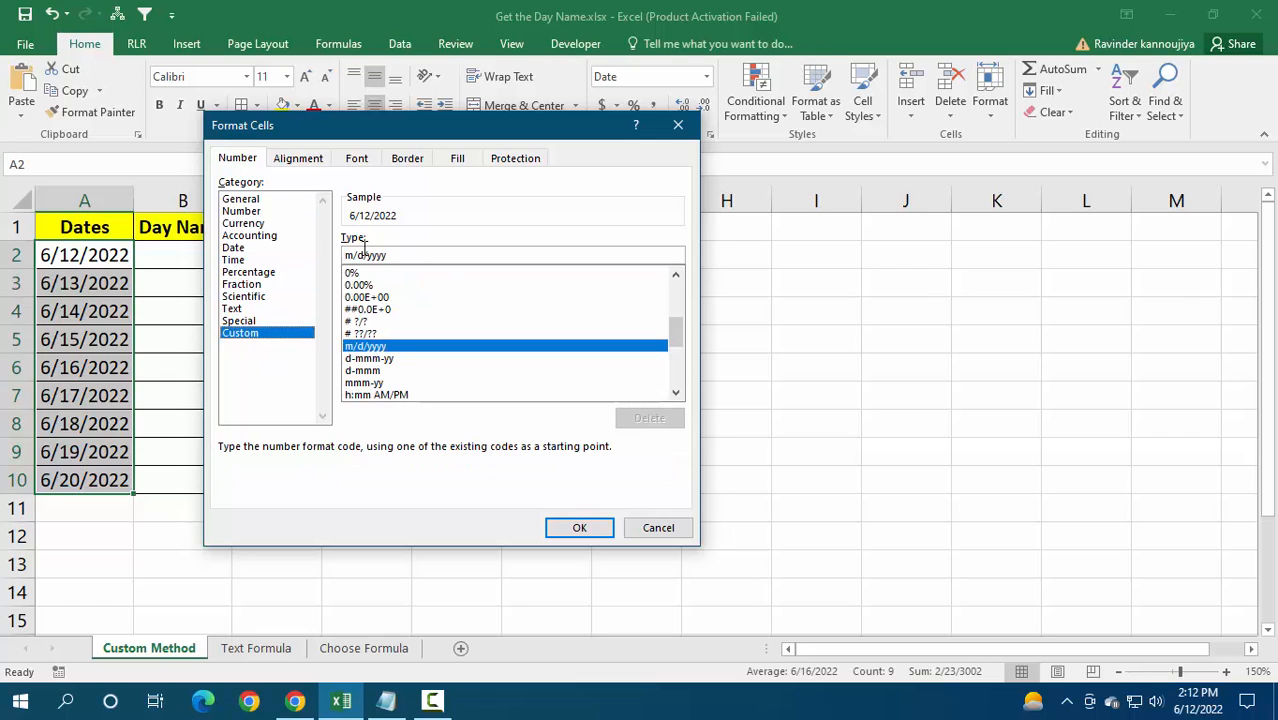
{"action": "left_click_drag", "start_coordinate": [402, 134], "coordinate": [488, 157]}
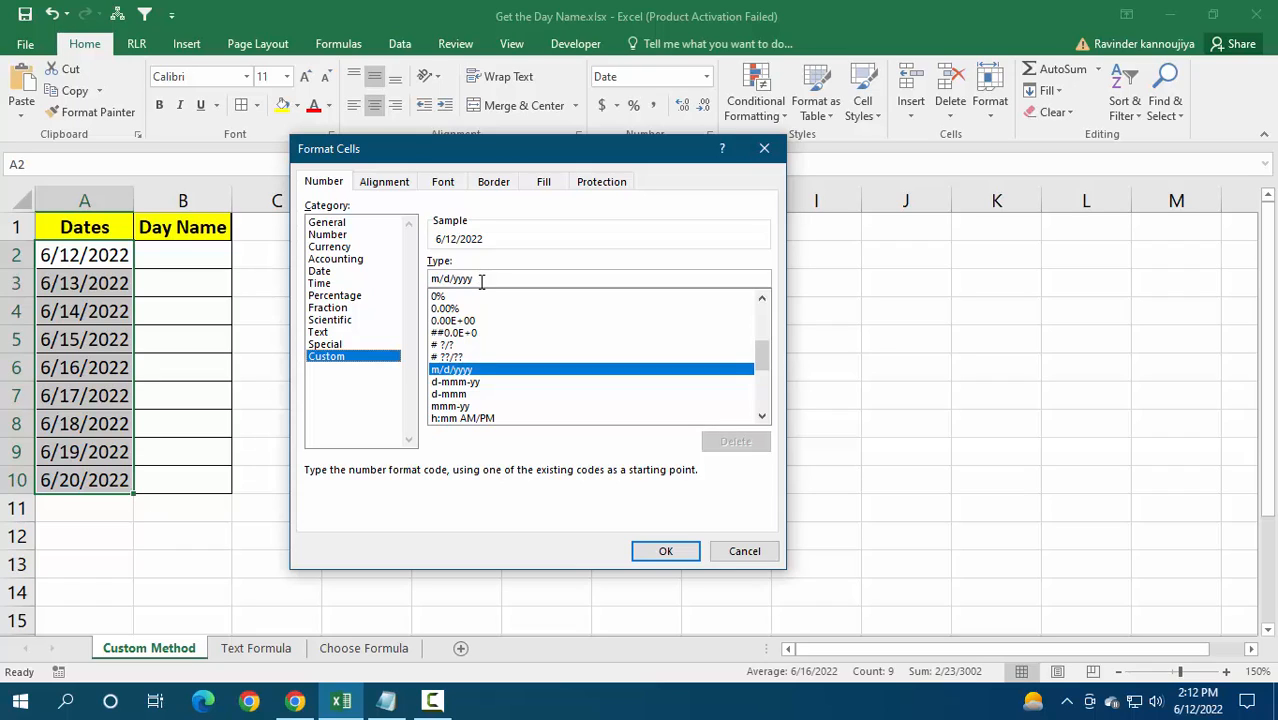
{"action": "left_click_drag", "start_coordinate": [483, 279], "coordinate": [386, 277]}
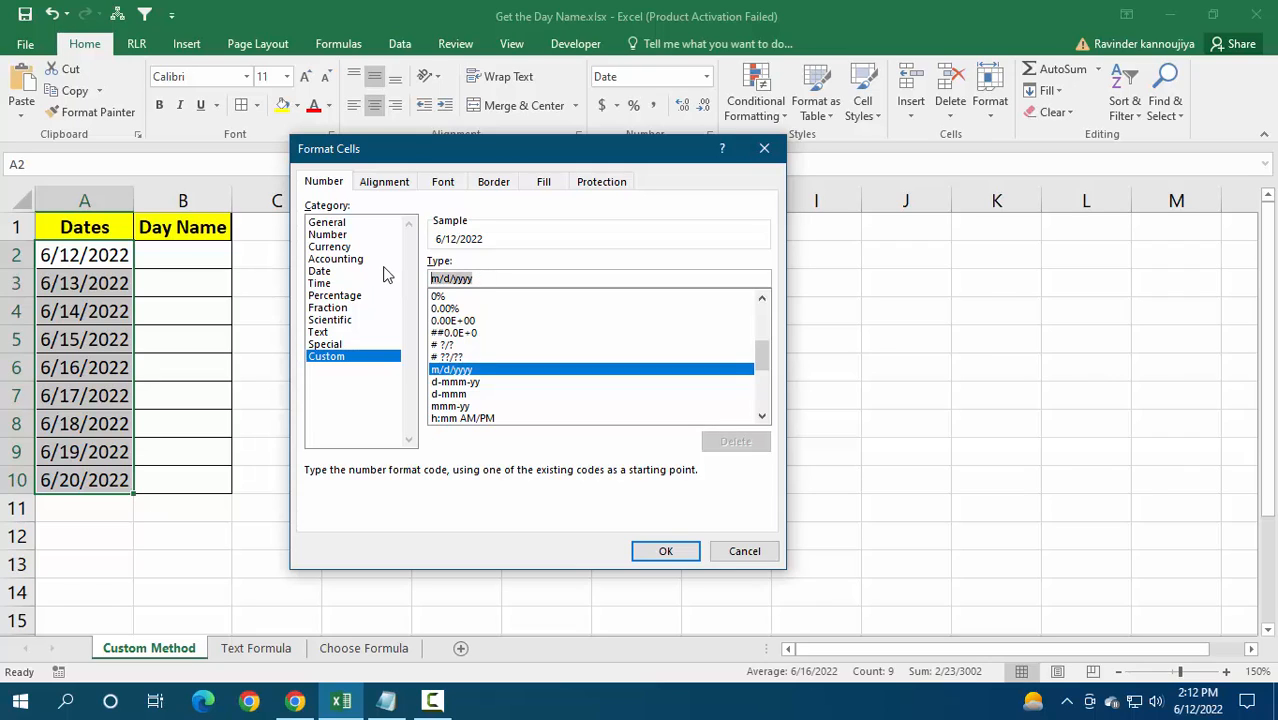
{"action": "key", "text": "BackSpace"}
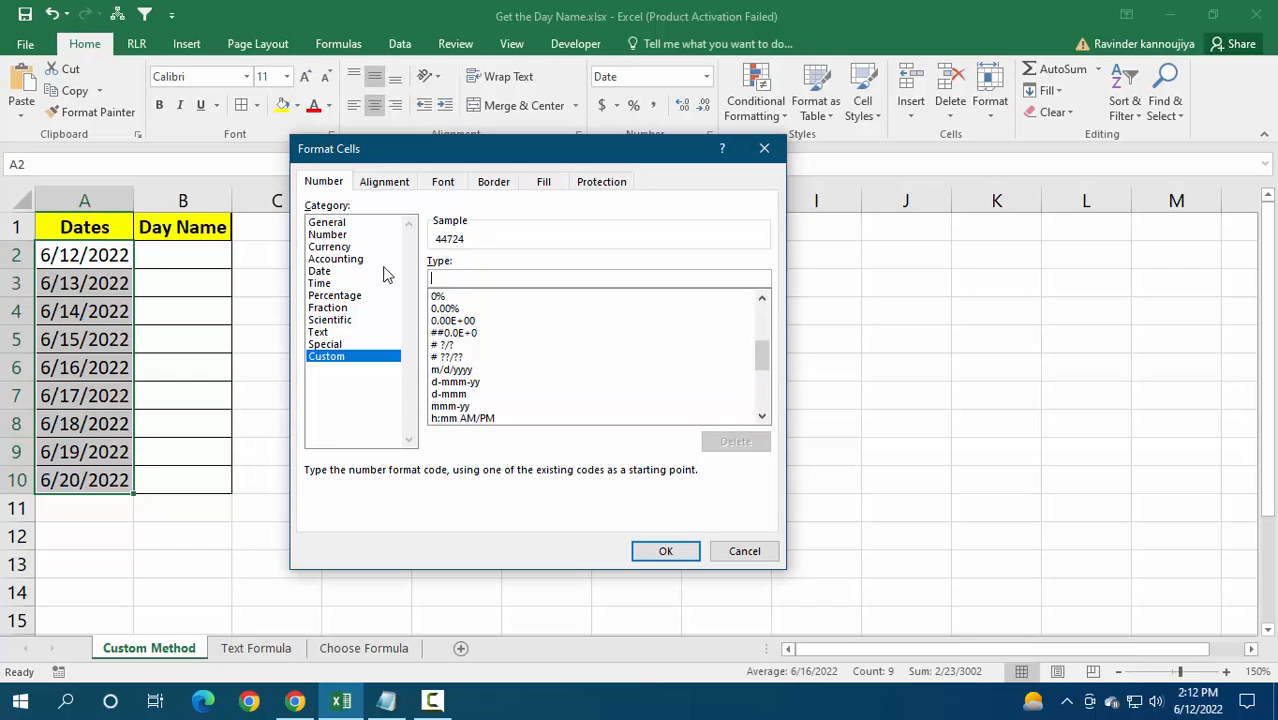
{"action": "type", "text": "dddd"}
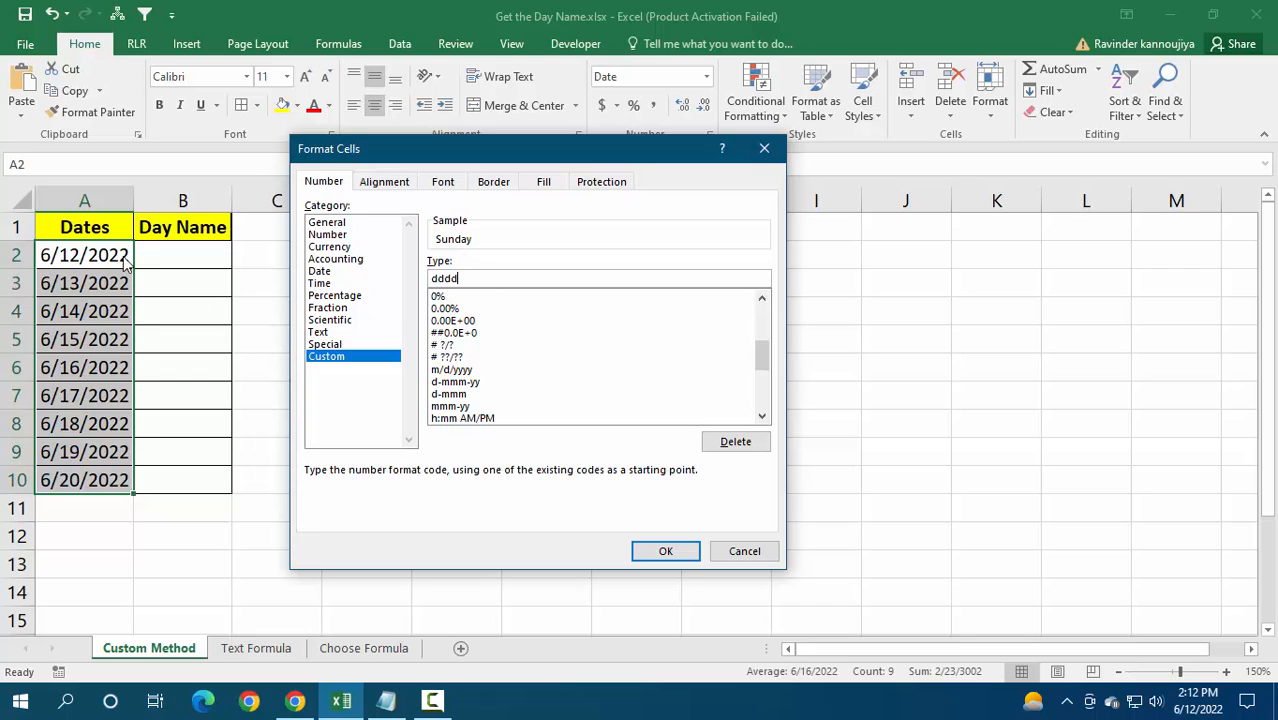
{"action": "left_click", "coordinate": [665, 551]}
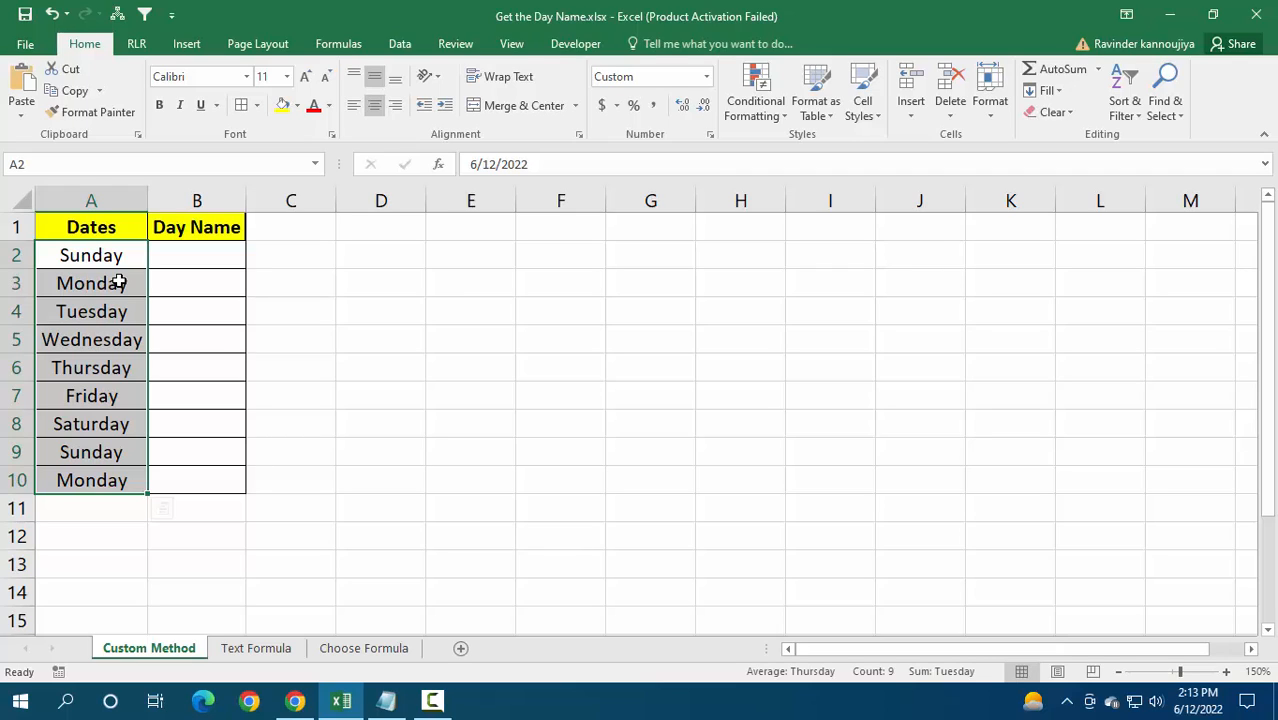
Enter the formula =A2+10 in B2 and fill it down the Day Name column to B10.
{"action": "left_click", "coordinate": [128, 259]}
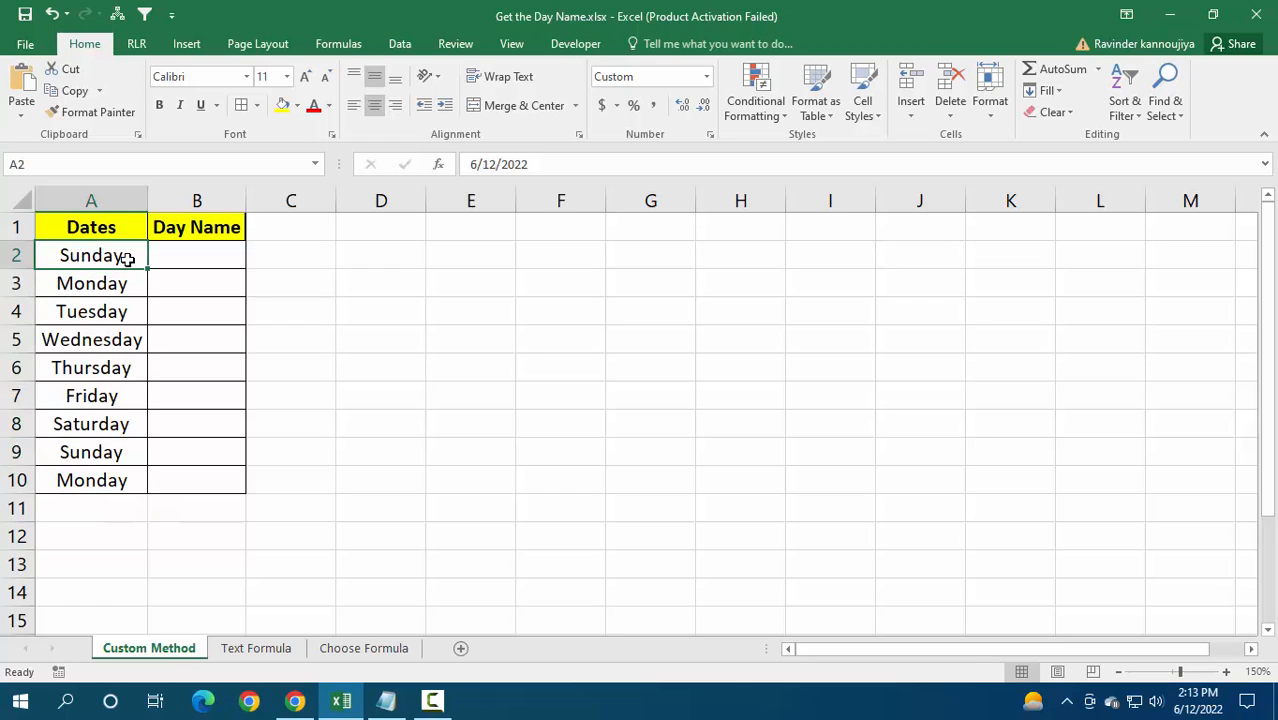
{"action": "left_click", "coordinate": [103, 337]}
{"action": "left_click", "coordinate": [117, 258]}
{"action": "key", "text": "Right"}
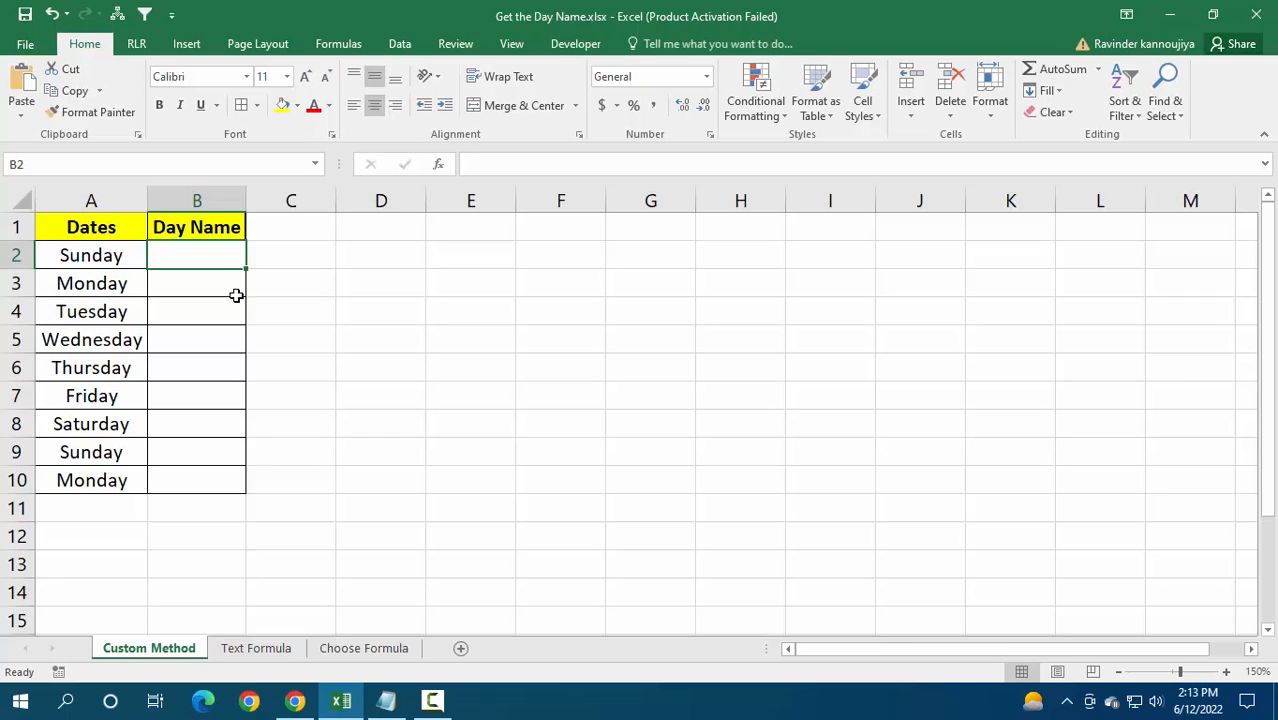
{"action": "type", "text": "="}
{"action": "key", "text": "Left"}
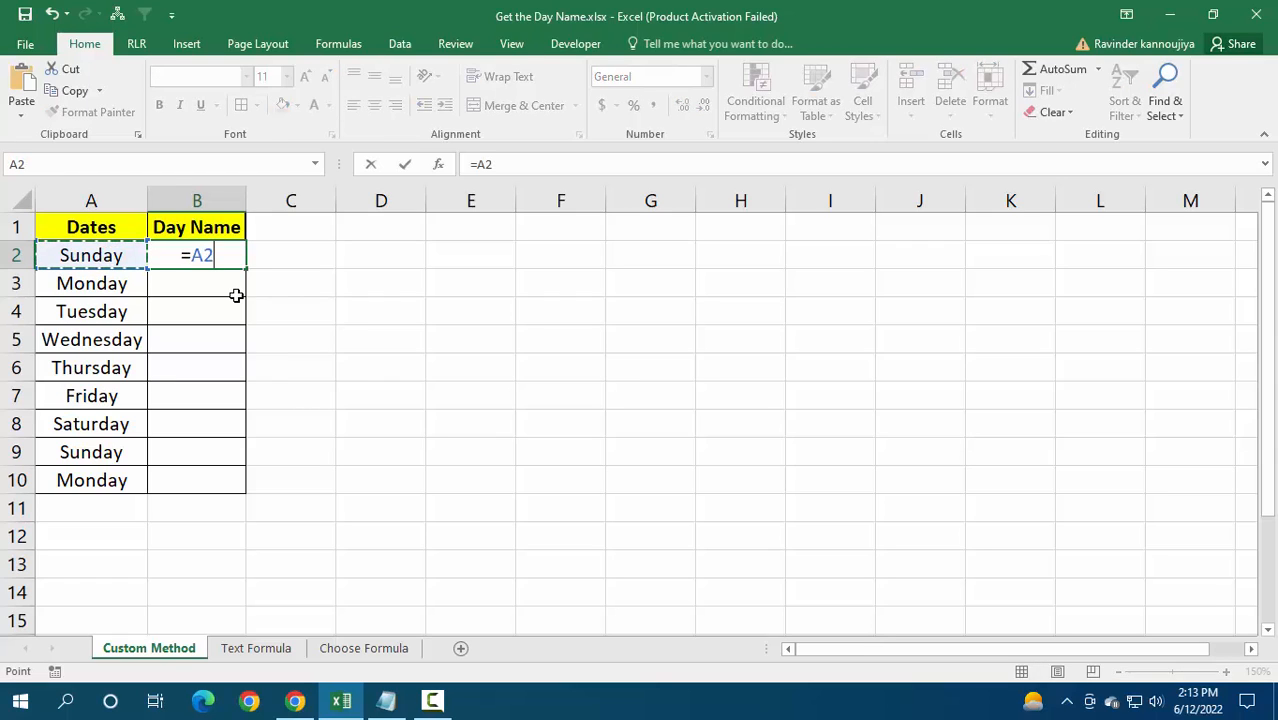
{"action": "type", "text": "+"}
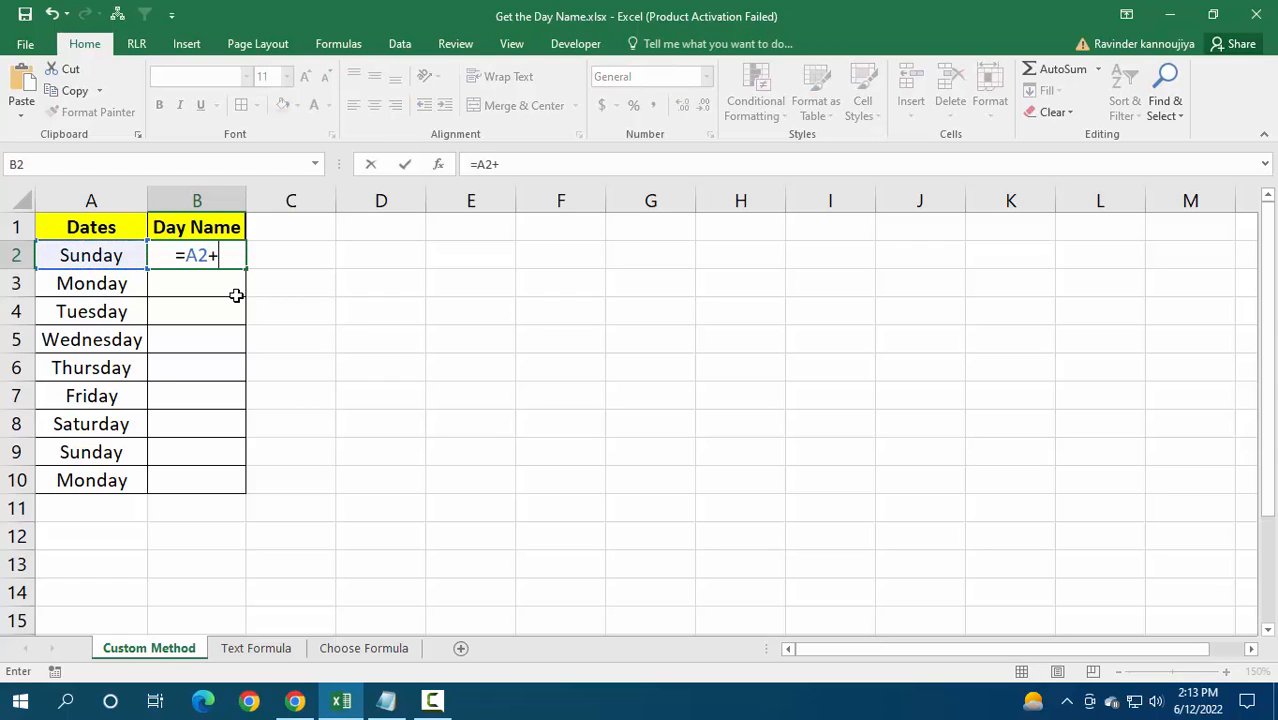
{"action": "type", "text": "10"}
{"action": "key", "text": "Return"}
{"action": "key", "text": "Up"}
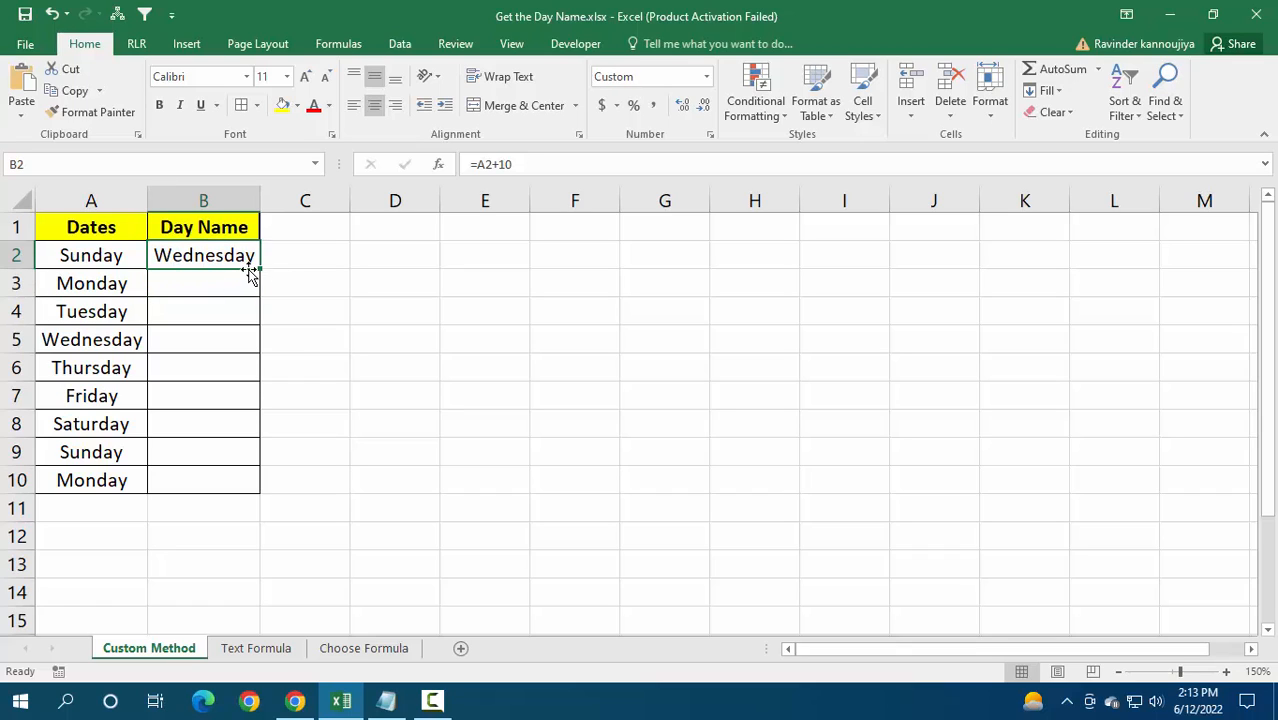
{"action": "left_click_drag", "start_coordinate": [257, 272], "coordinate": [264, 500]}
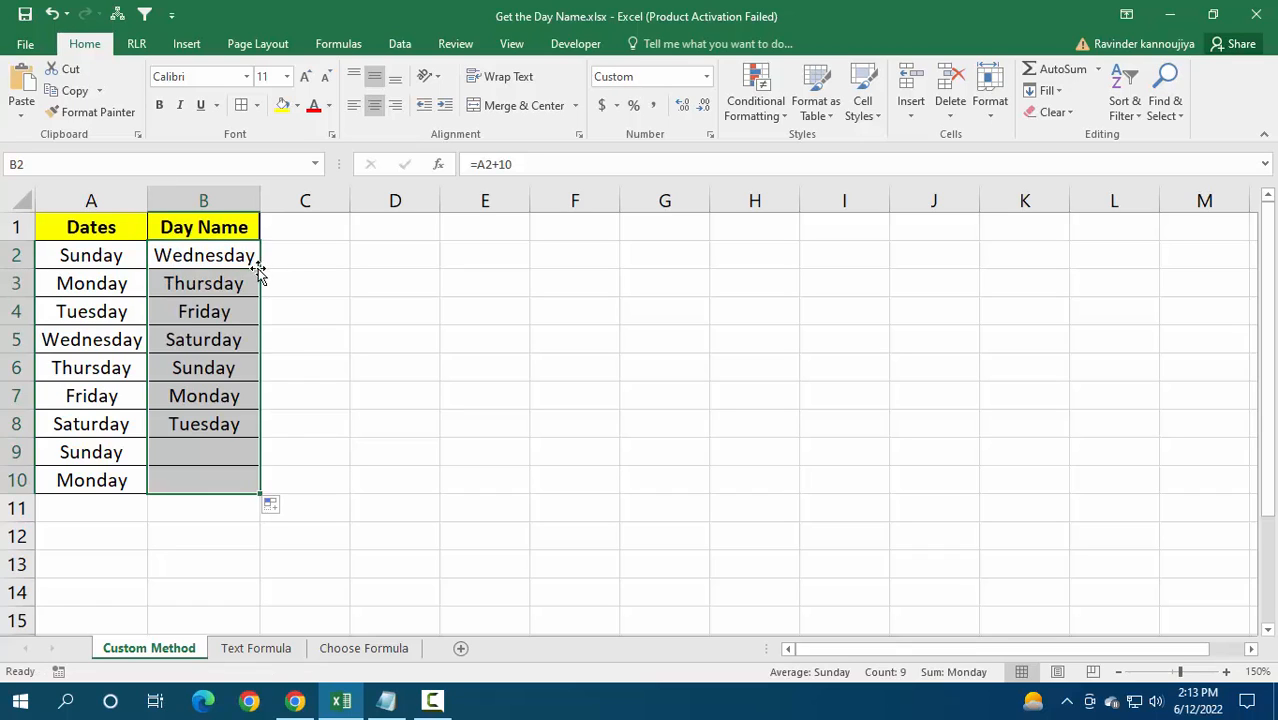
Check the filled formulas in the Day Name column and clear the contents of B2:B10.
{"action": "left_click", "coordinate": [222, 262]}
{"action": "left_click", "coordinate": [224, 282]}
{"action": "left_click", "coordinate": [217, 318]}
{"action": "left_click", "coordinate": [212, 343]}
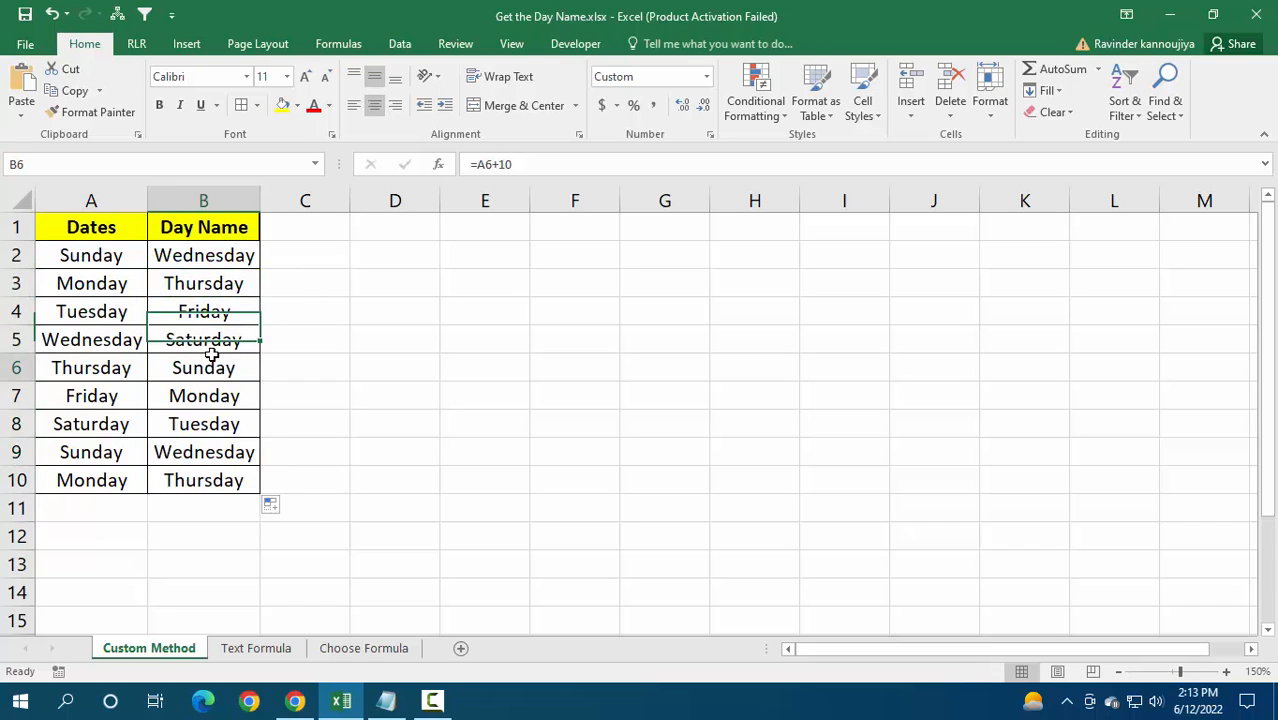
{"action": "left_click", "coordinate": [214, 366]}
{"action": "left_click", "coordinate": [211, 426]}
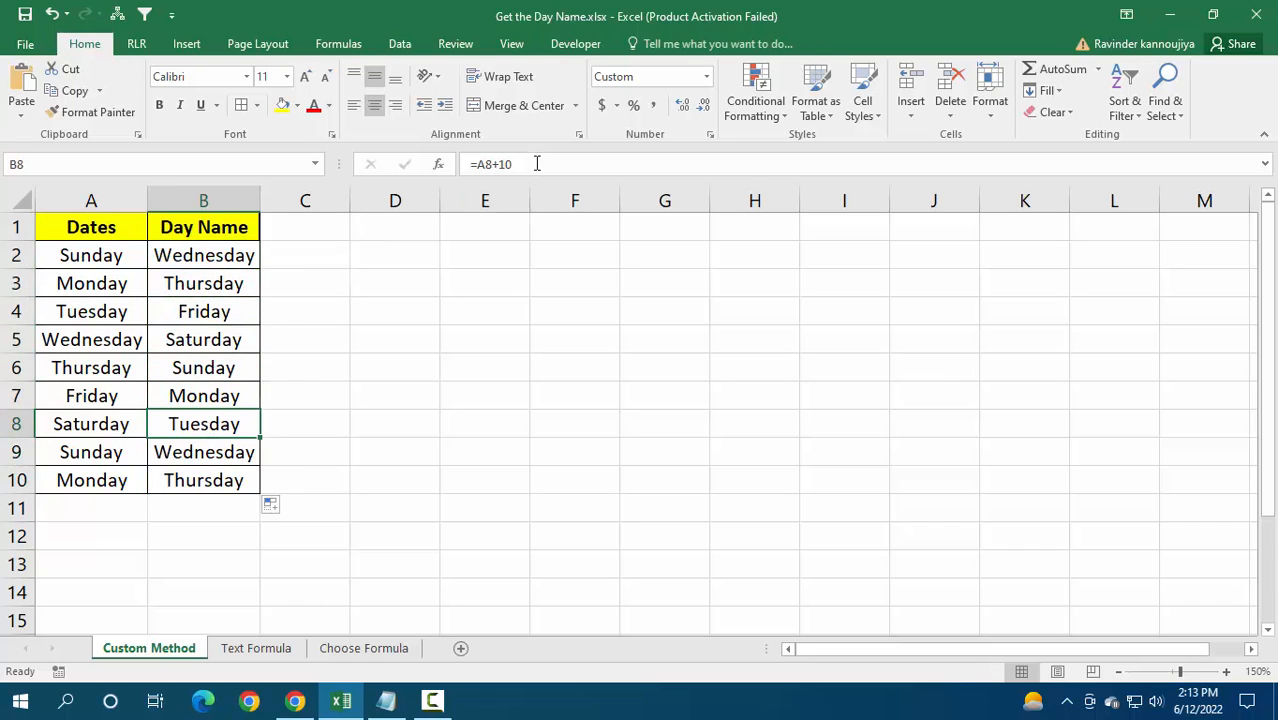
{"action": "left_click", "coordinate": [237, 250]}
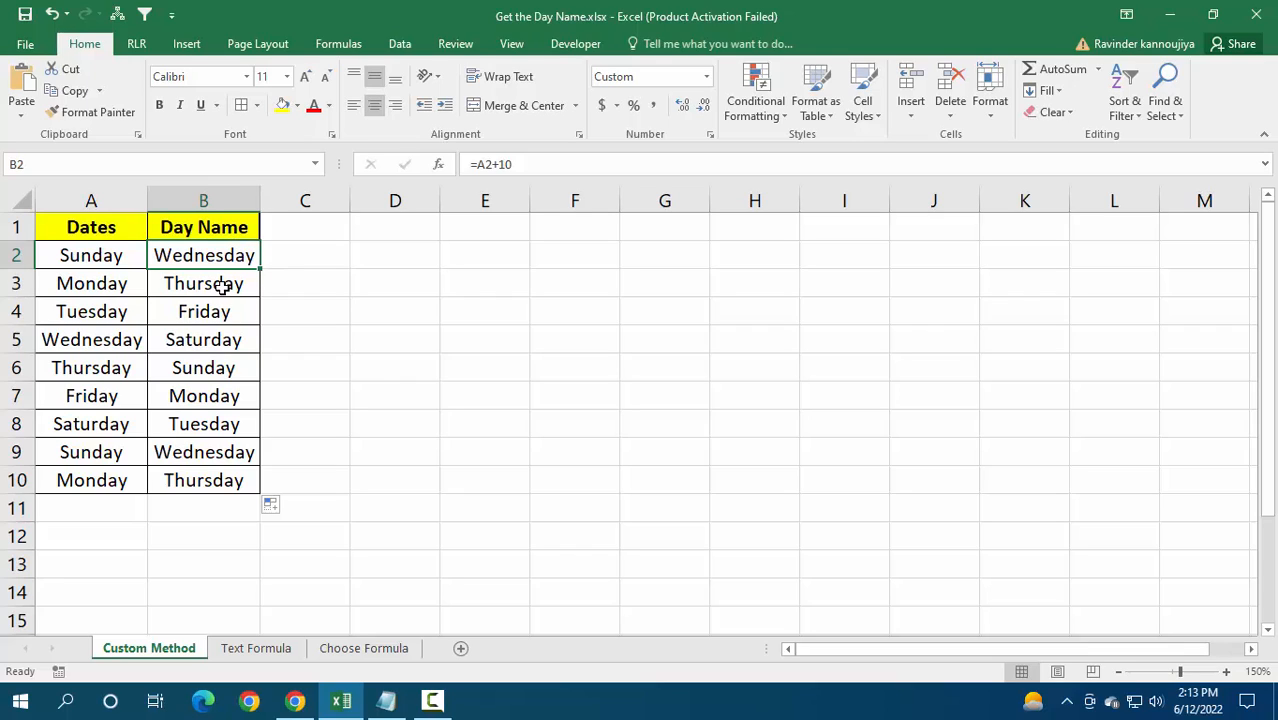
{"action": "key", "text": "ctrl+shift+Down"}
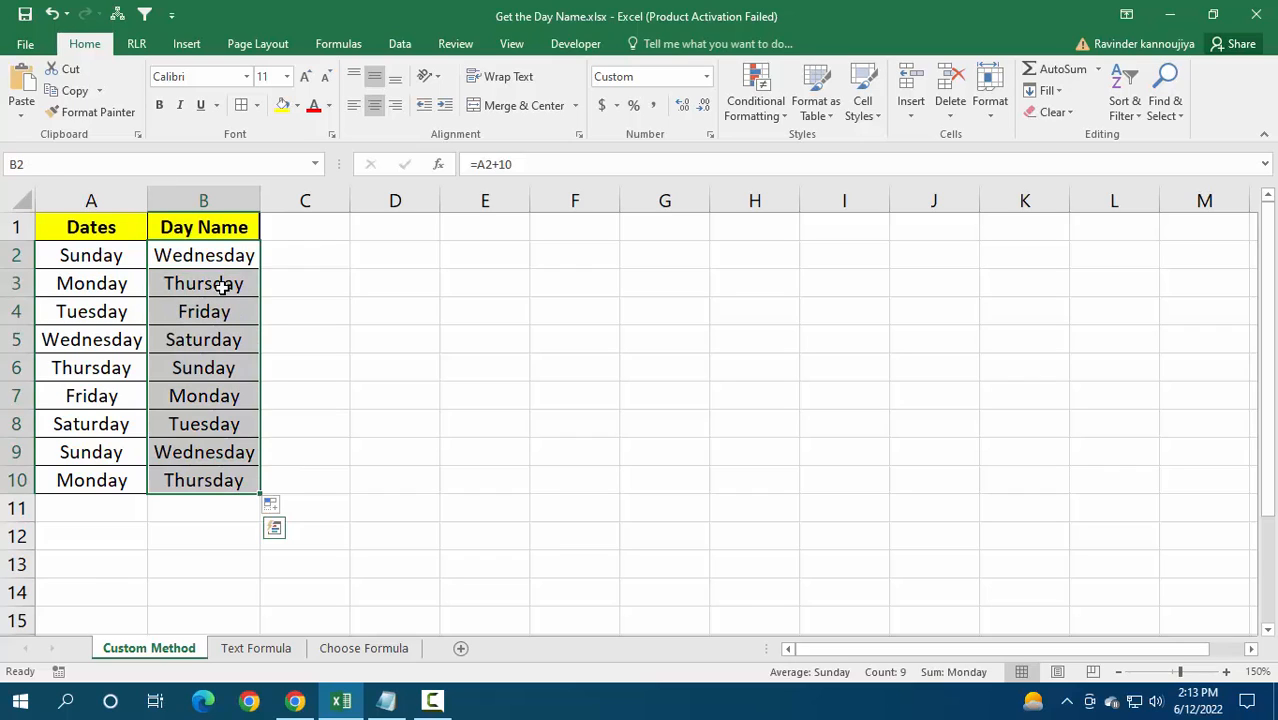
{"action": "key", "text": "Delete"}
Change the custom number format of the dates in A2:A10 to ddd.
{"action": "key", "text": "Left"}
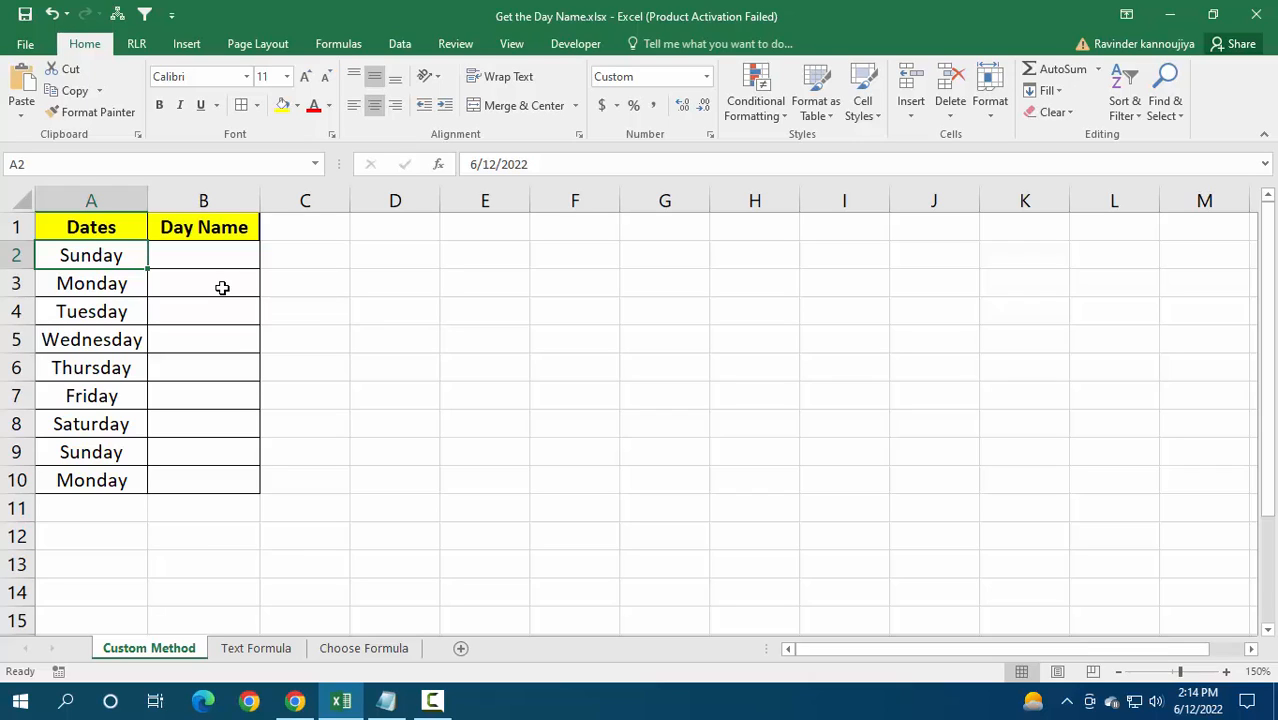
{"action": "key", "text": "ctrl+shift+Down"}
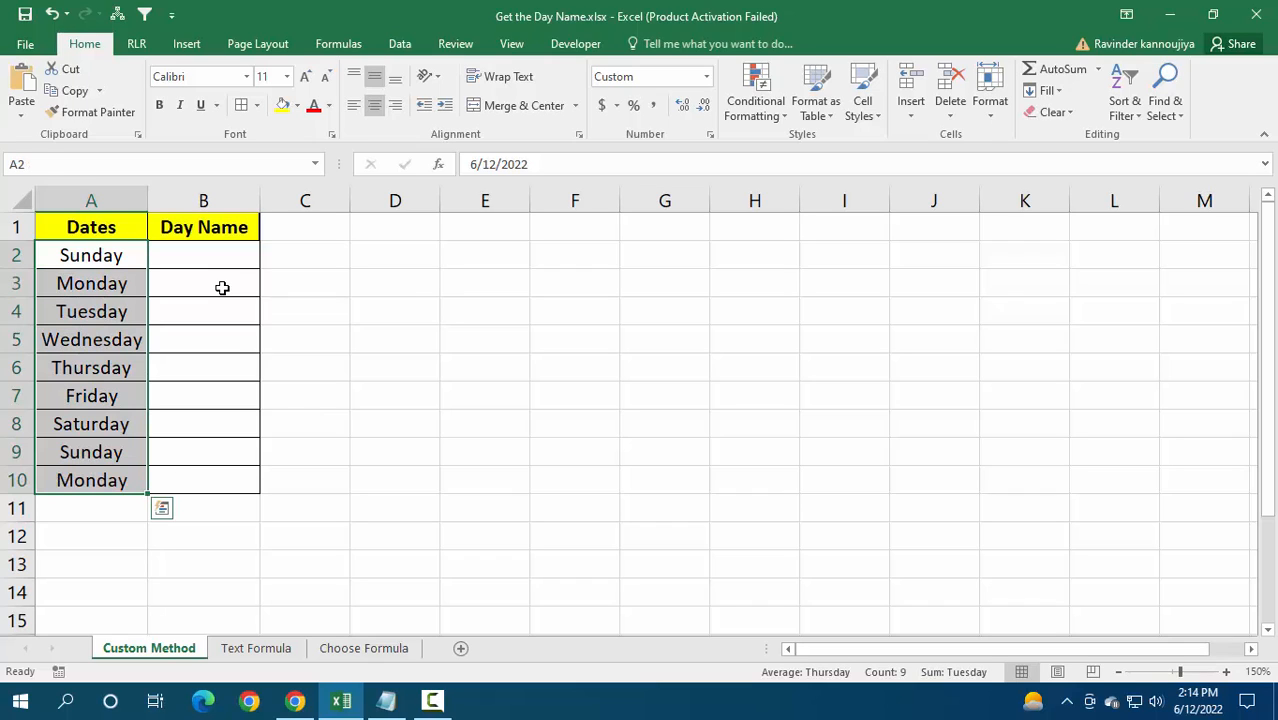
{"action": "key", "text": "ctrl+1"}
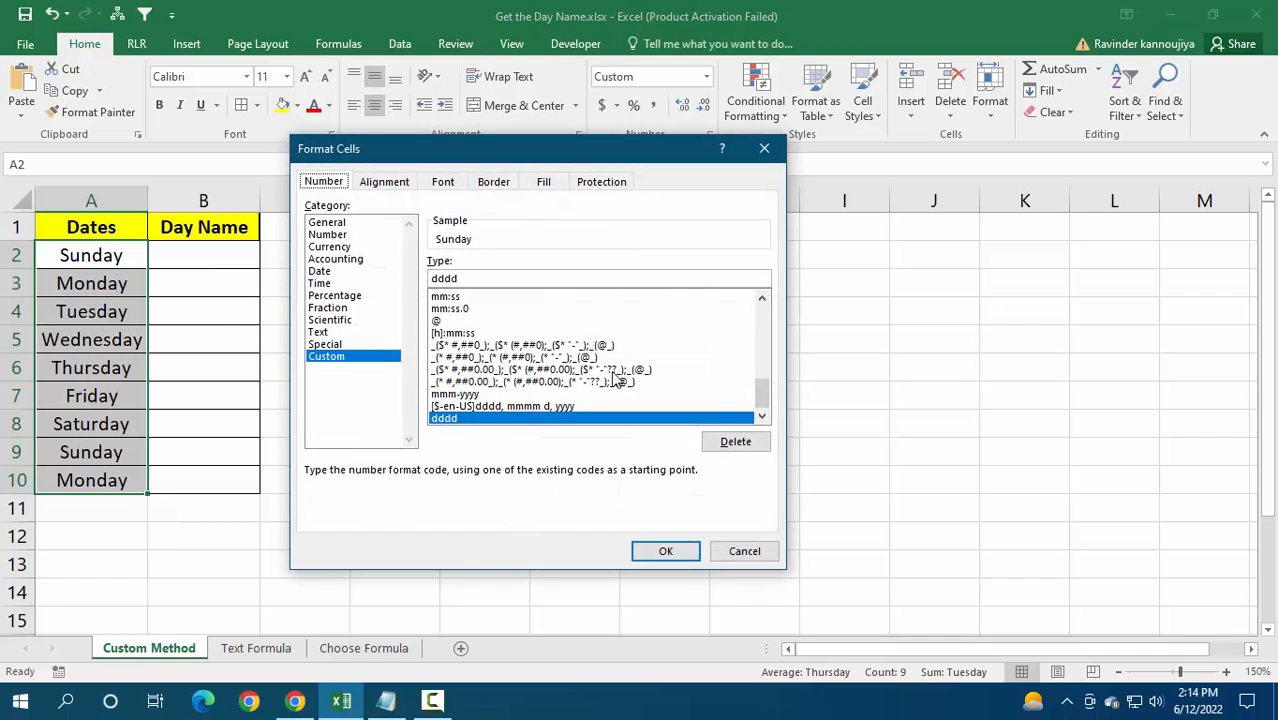
{"action": "left_click", "coordinate": [502, 280]}
{"action": "key", "text": "BackSpace"}
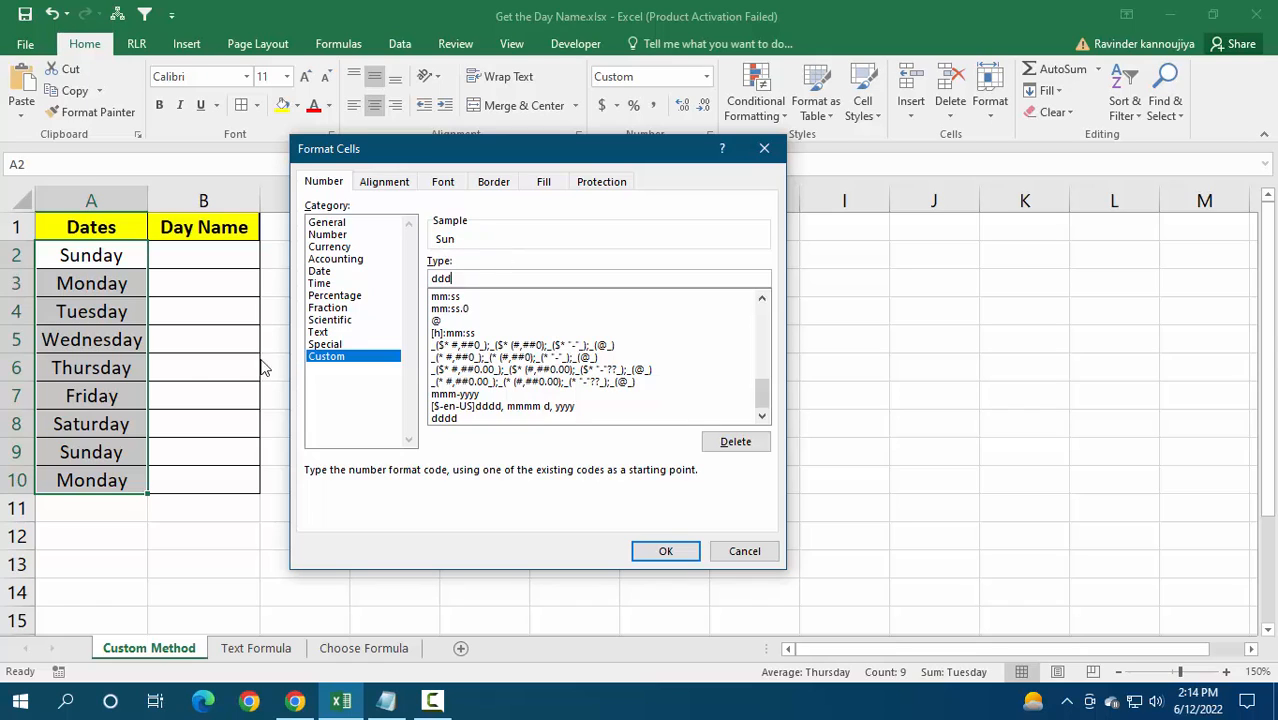
{"action": "left_click", "coordinate": [680, 554]}
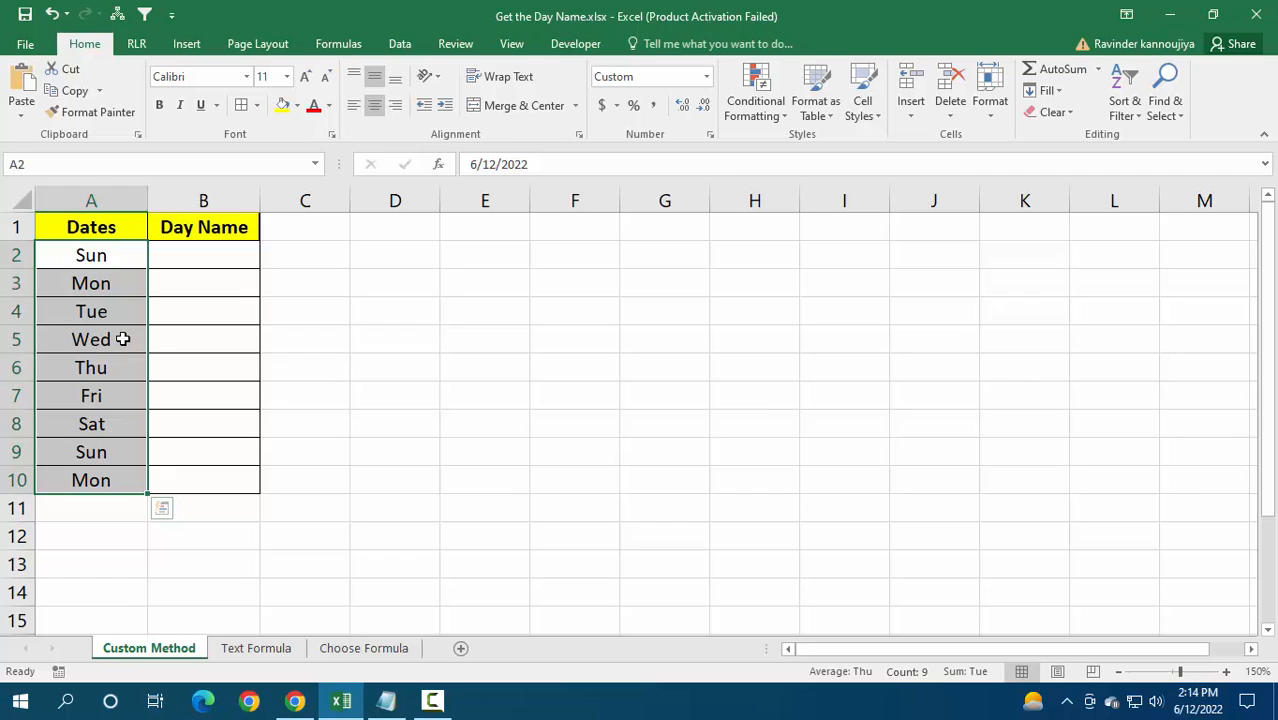
On the Text Formula sheet, enter the formula =TEXT(A2,"dddd") in B2 under Day Name.
{"action": "left_click", "coordinate": [252, 649]}
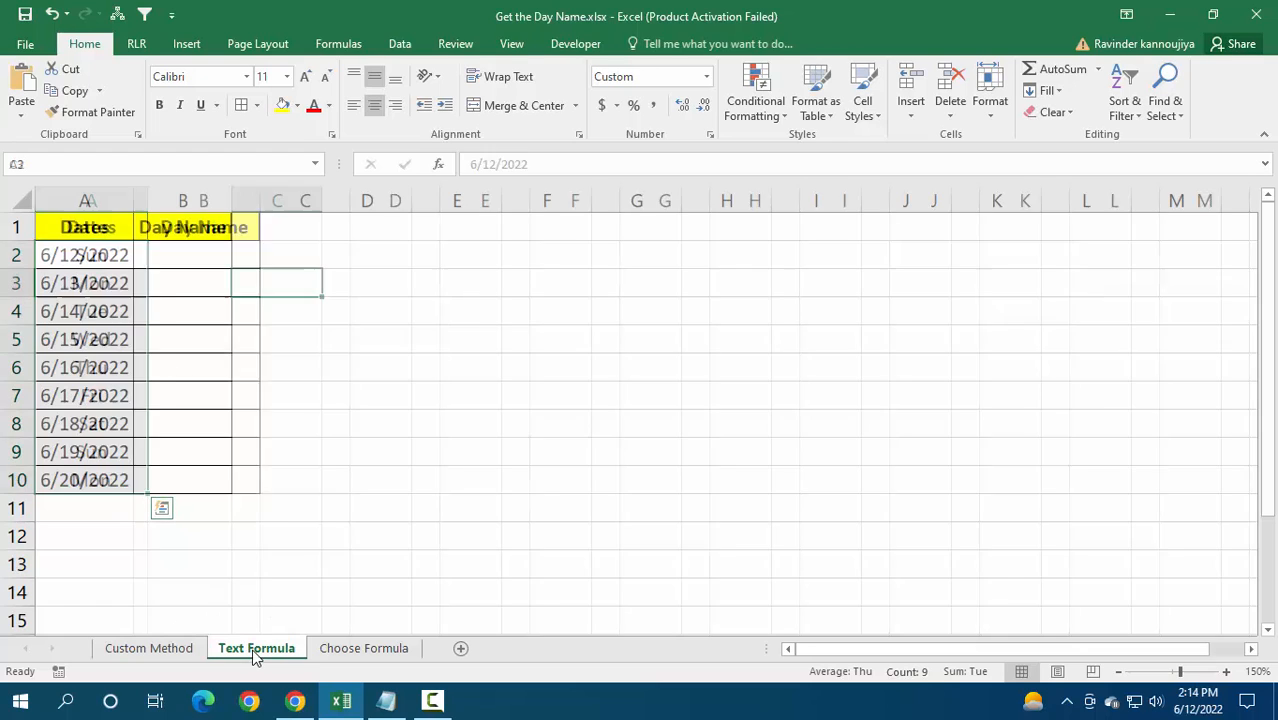
{"action": "left_click", "coordinate": [199, 263]}
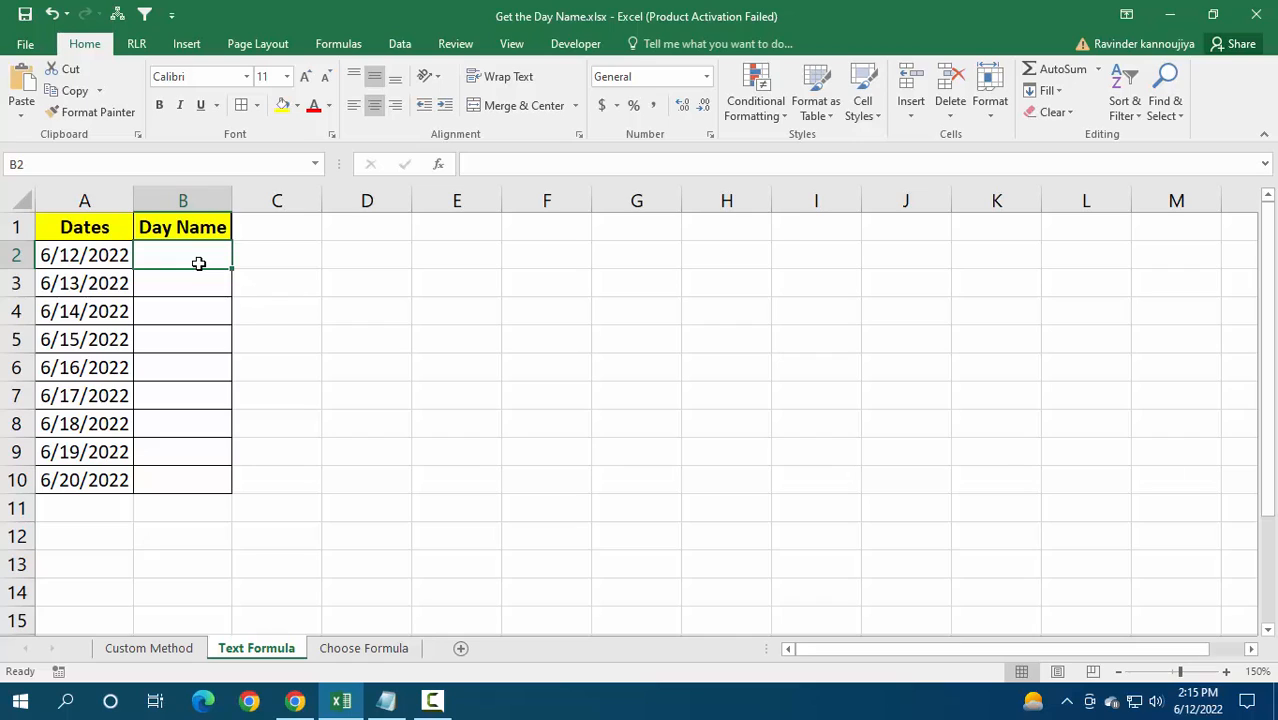
{"action": "type", "text": "=text"}
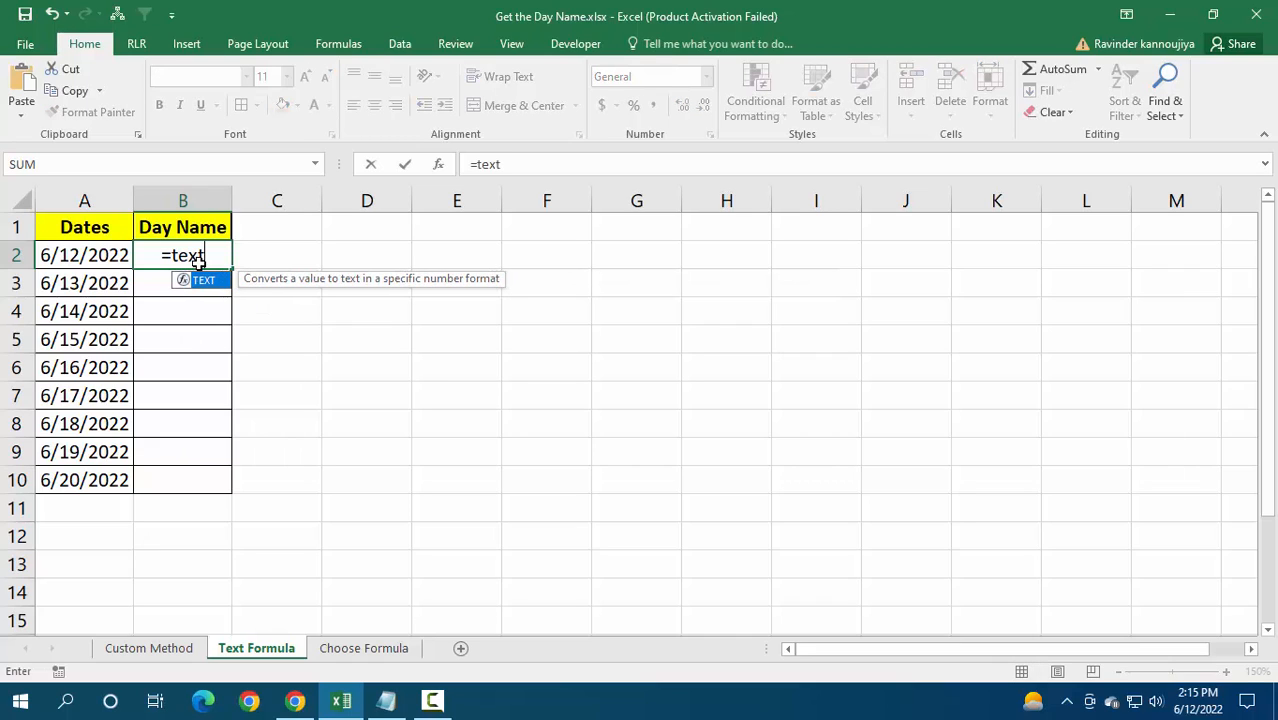
{"action": "key", "text": "Tab"}
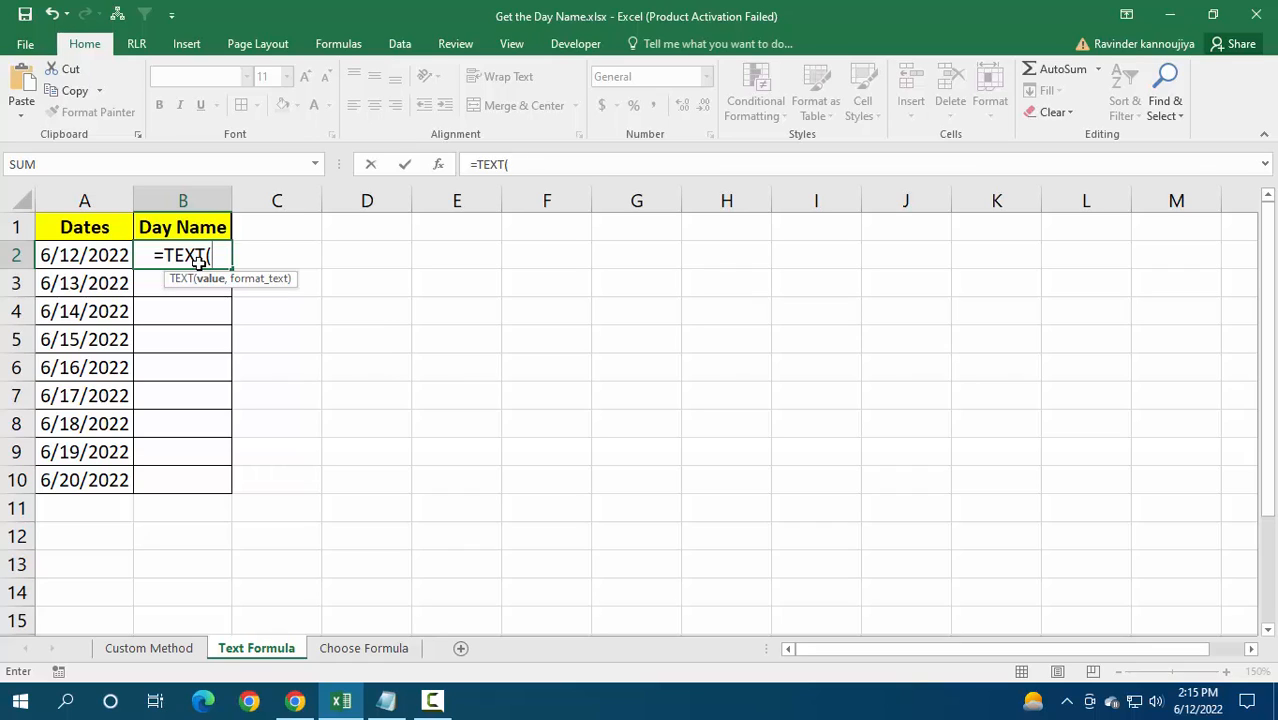
{"action": "key", "text": "Left"}
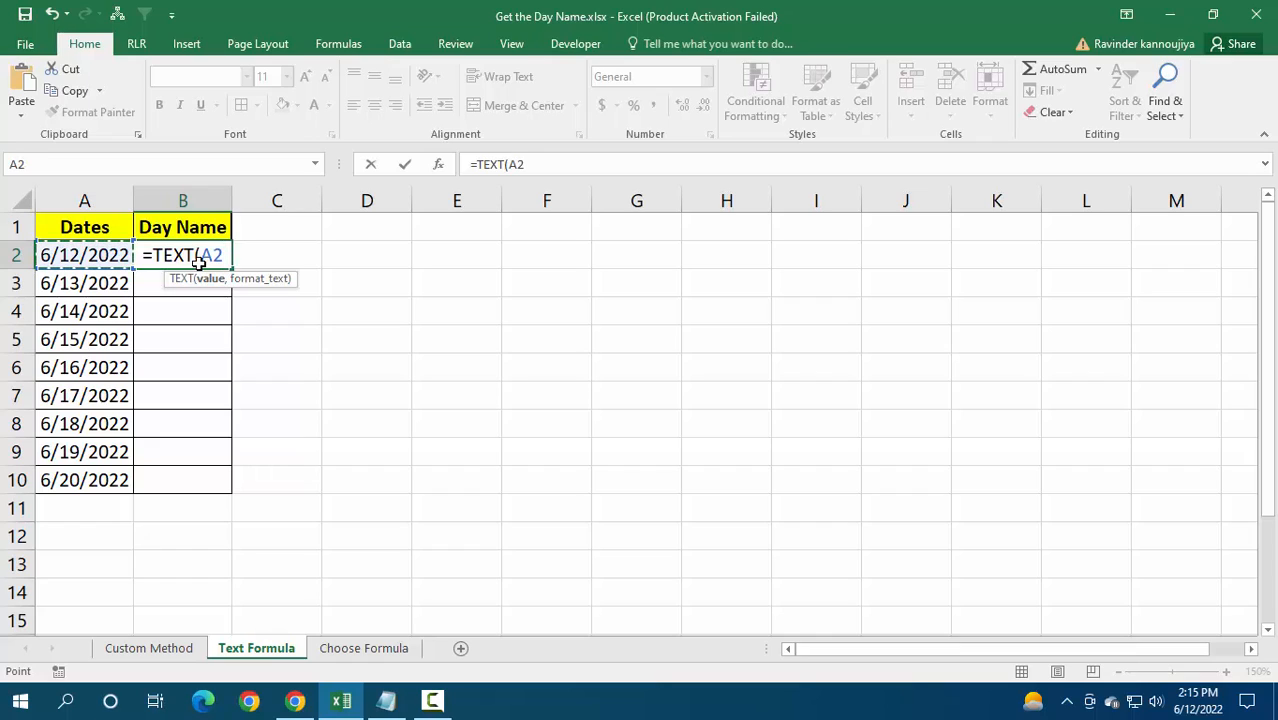
{"action": "type", "text": ","}
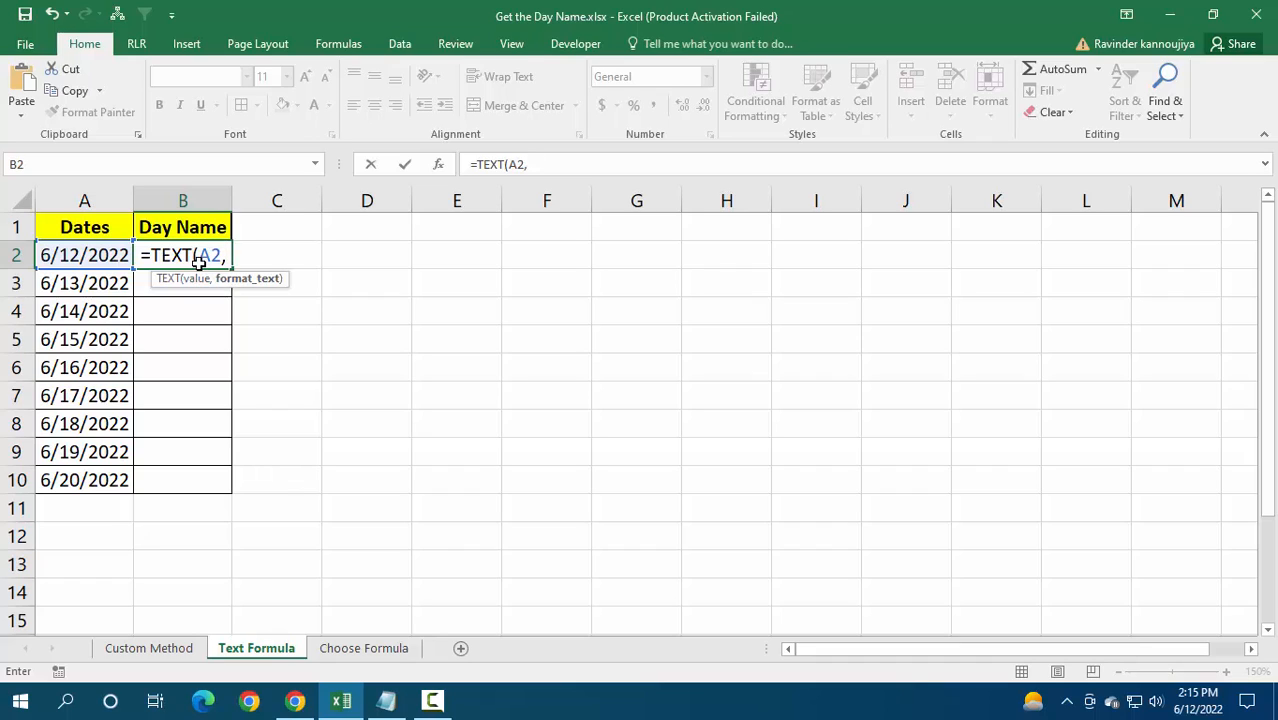
{"action": "type", "text": "\"\""}
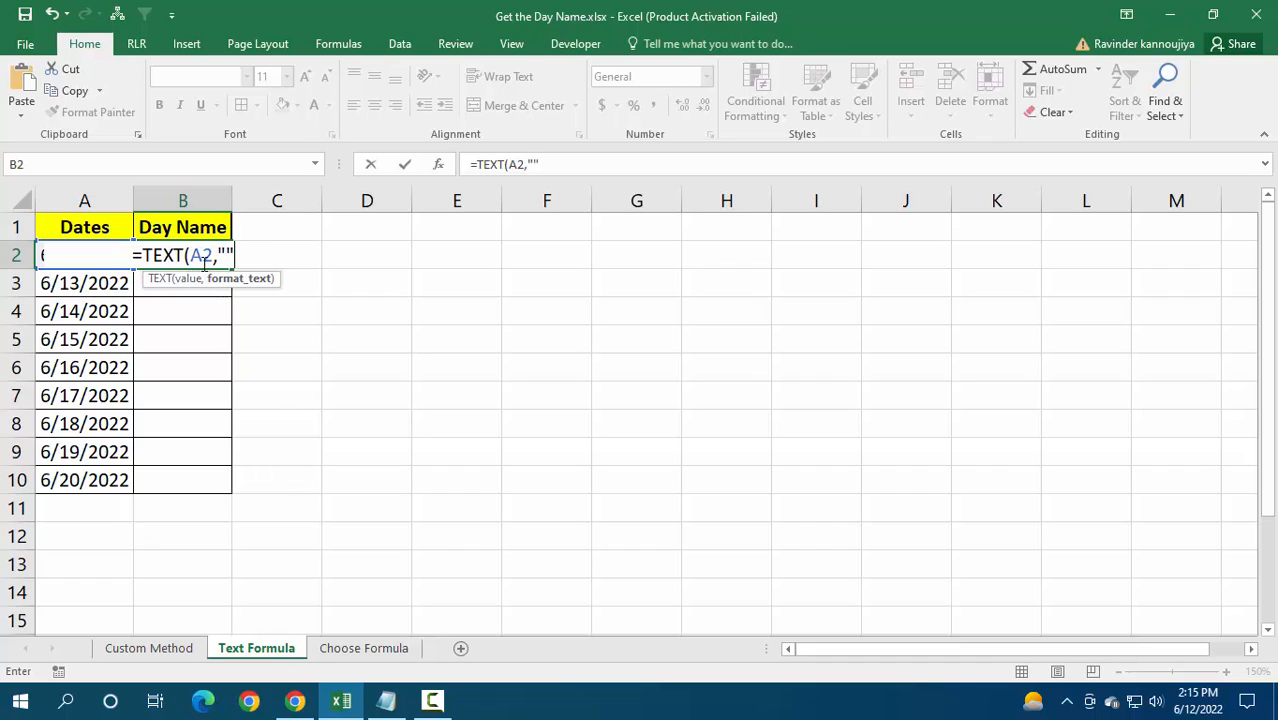
{"action": "left_click", "coordinate": [229, 255]}
{"action": "type", "text": "ddd"}
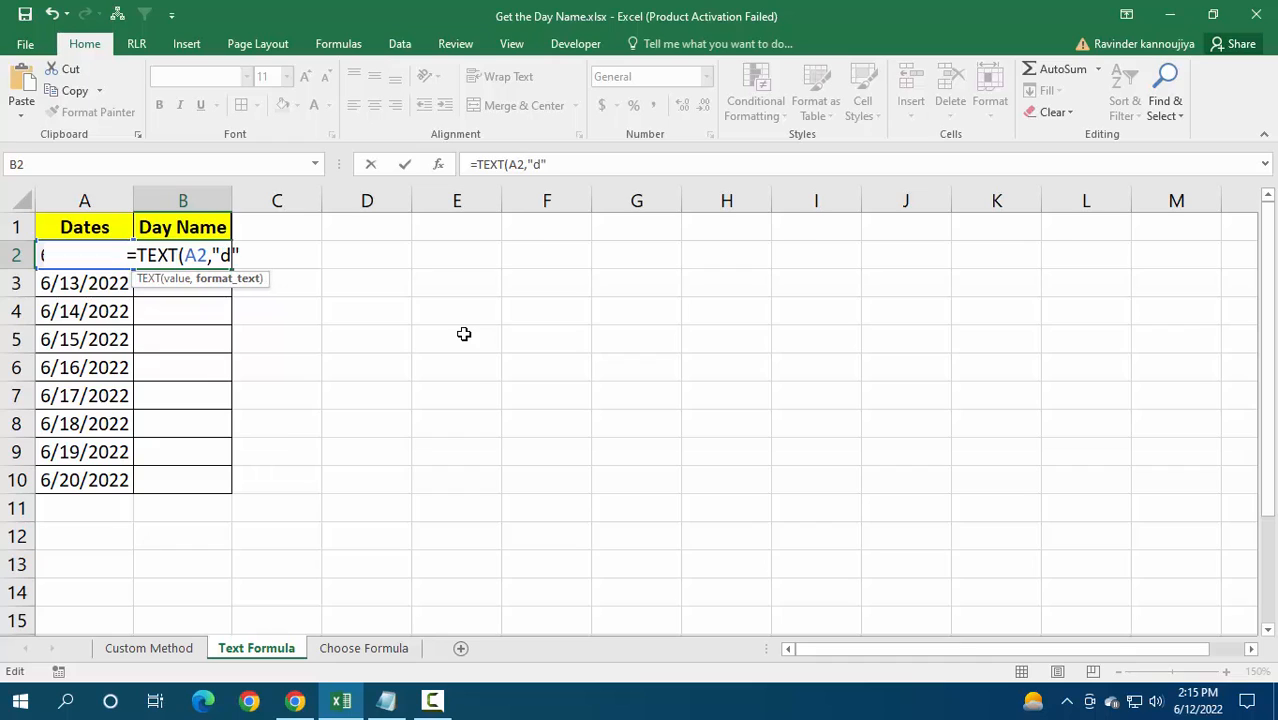
{"action": "type", "text": "d"}
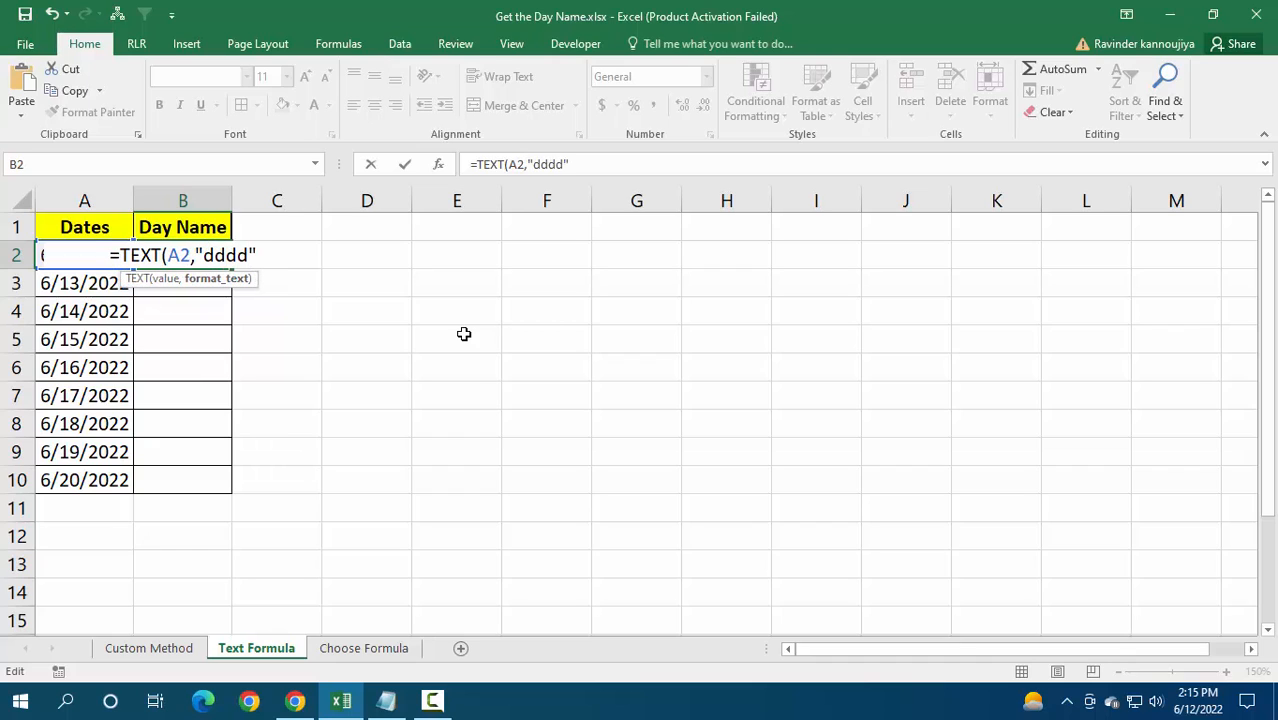
{"action": "key", "text": "Return"}
Fill the B2 formula down to B10 and autofit the width of column B.
{"action": "key", "text": "Up"}
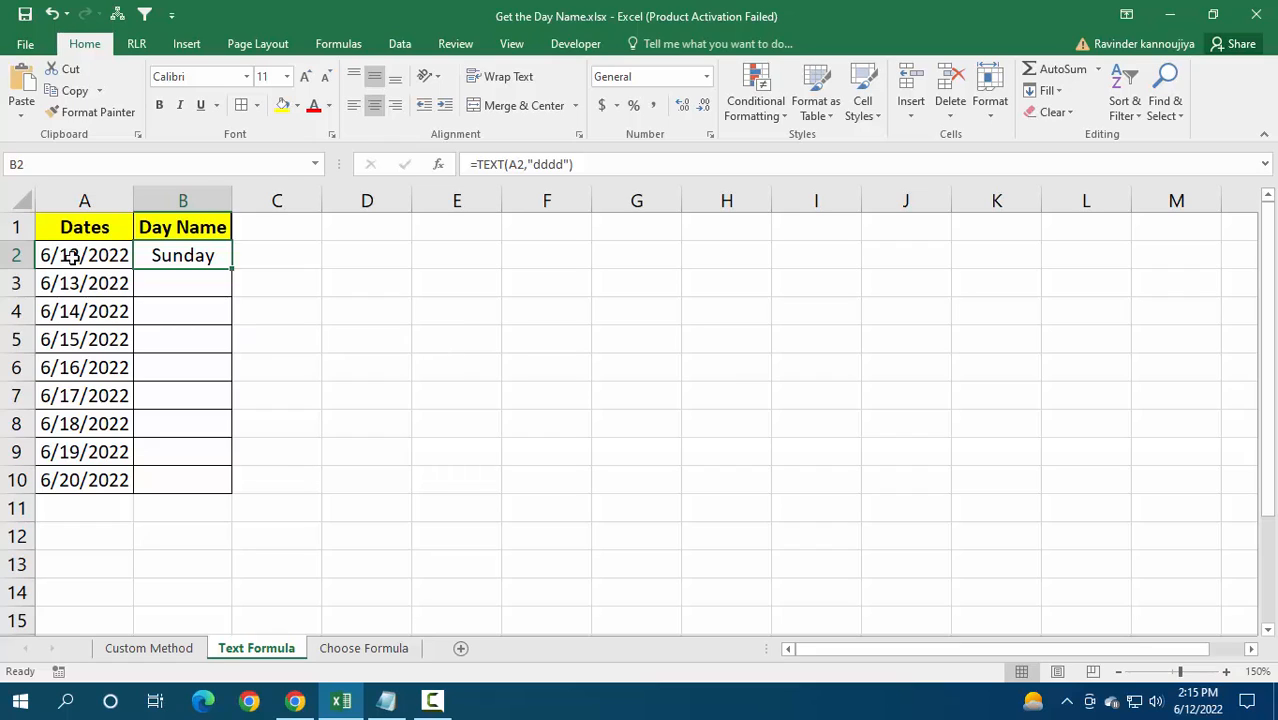
{"action": "double_click", "coordinate": [235, 268]}
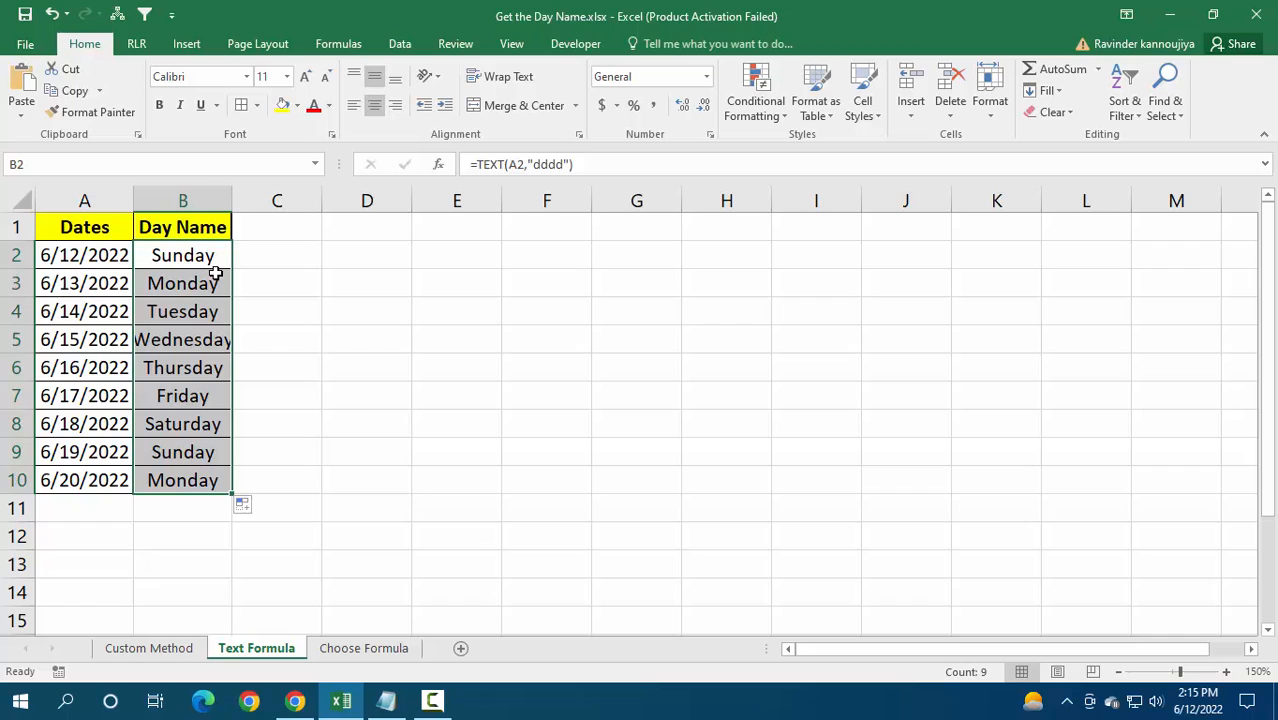
{"action": "double_click", "coordinate": [233, 191]}
Change the formula in B2 to =TEXT(A2,"ddd") and fill it down the Day Name column to B10.
{"action": "left_click", "coordinate": [204, 253]}
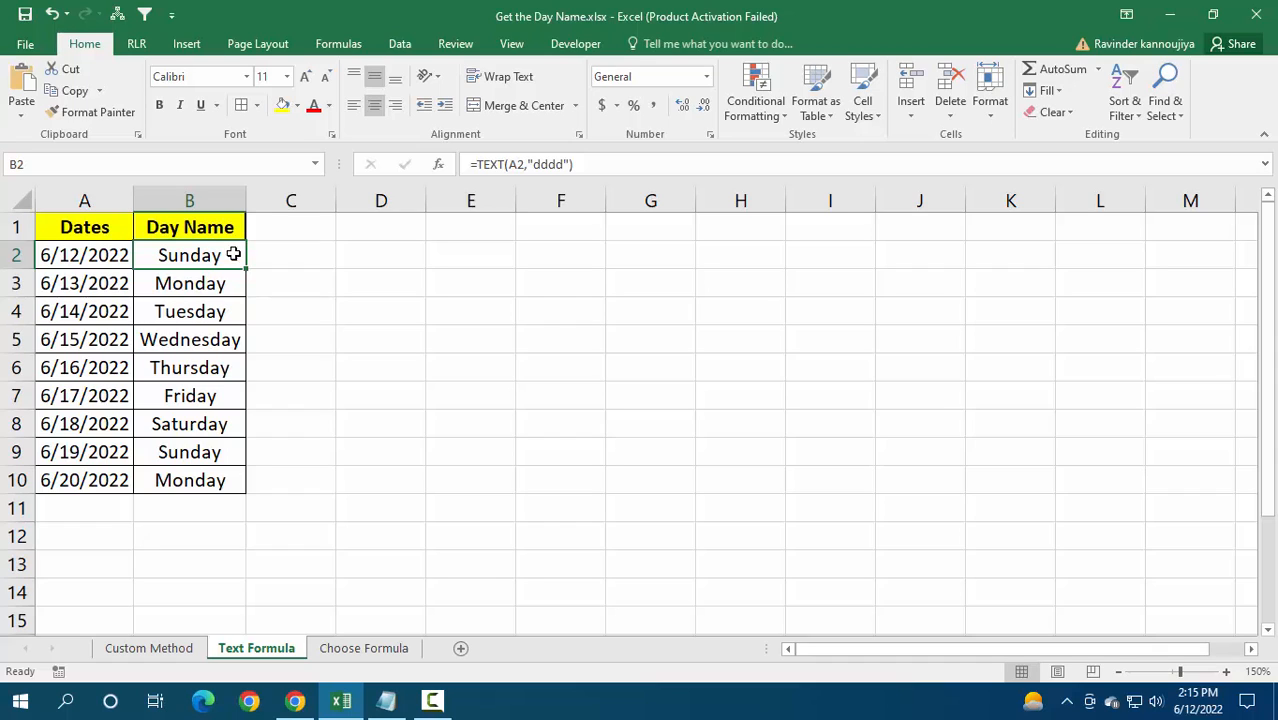
{"action": "left_click", "coordinate": [566, 164]}
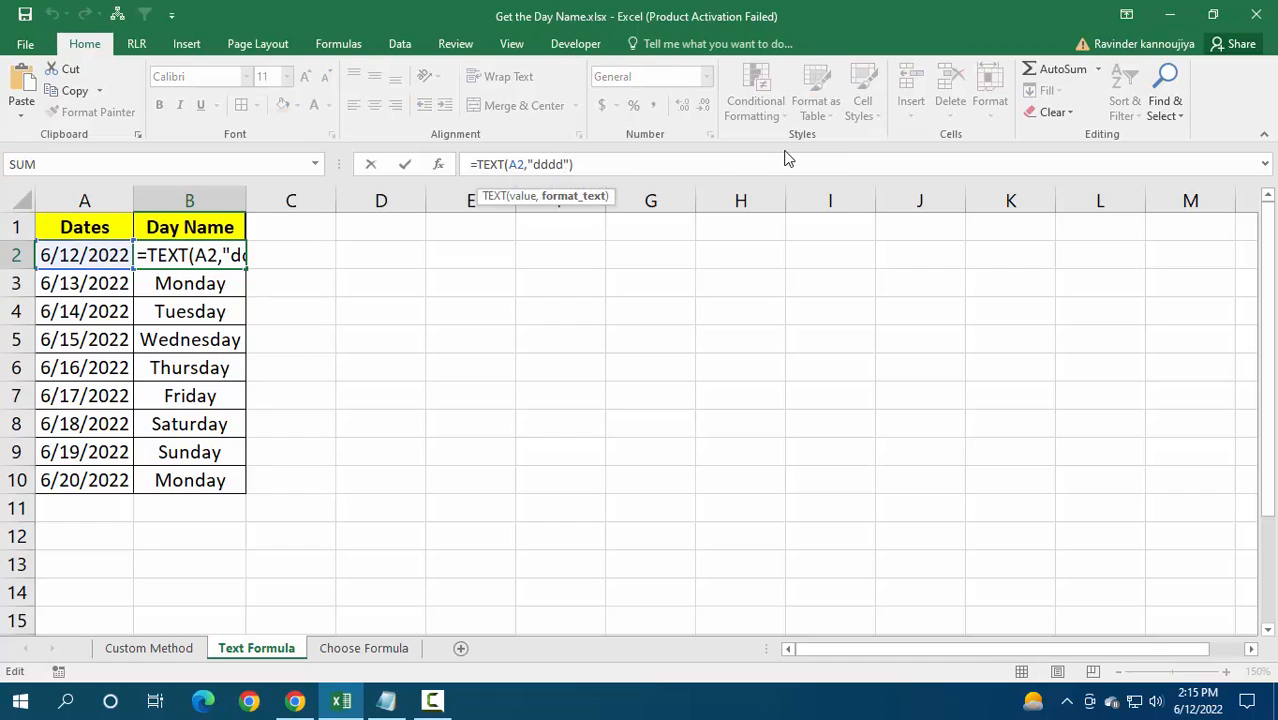
{"action": "key", "text": "BackSpace"}
{"action": "key", "text": "Return"}
{"action": "key", "text": "Up"}
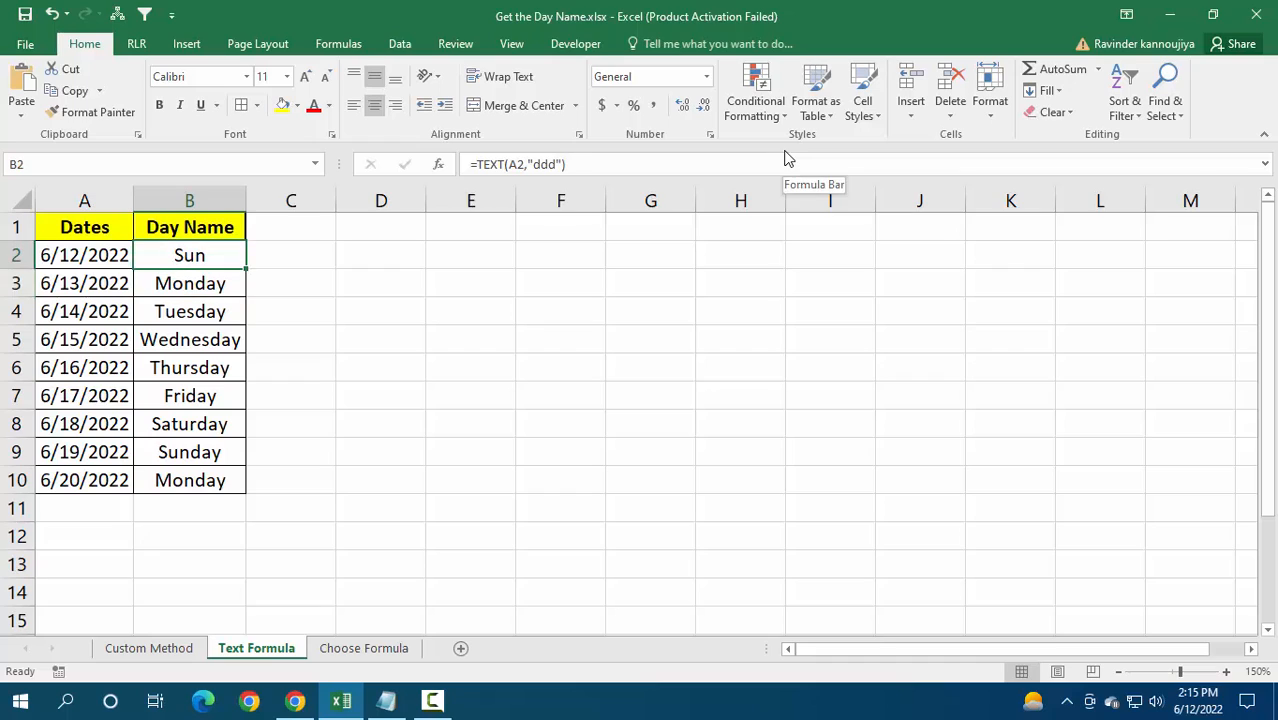
{"action": "left_click_drag", "start_coordinate": [247, 269], "coordinate": [248, 270]}
{"action": "double_click", "coordinate": [248, 270]}
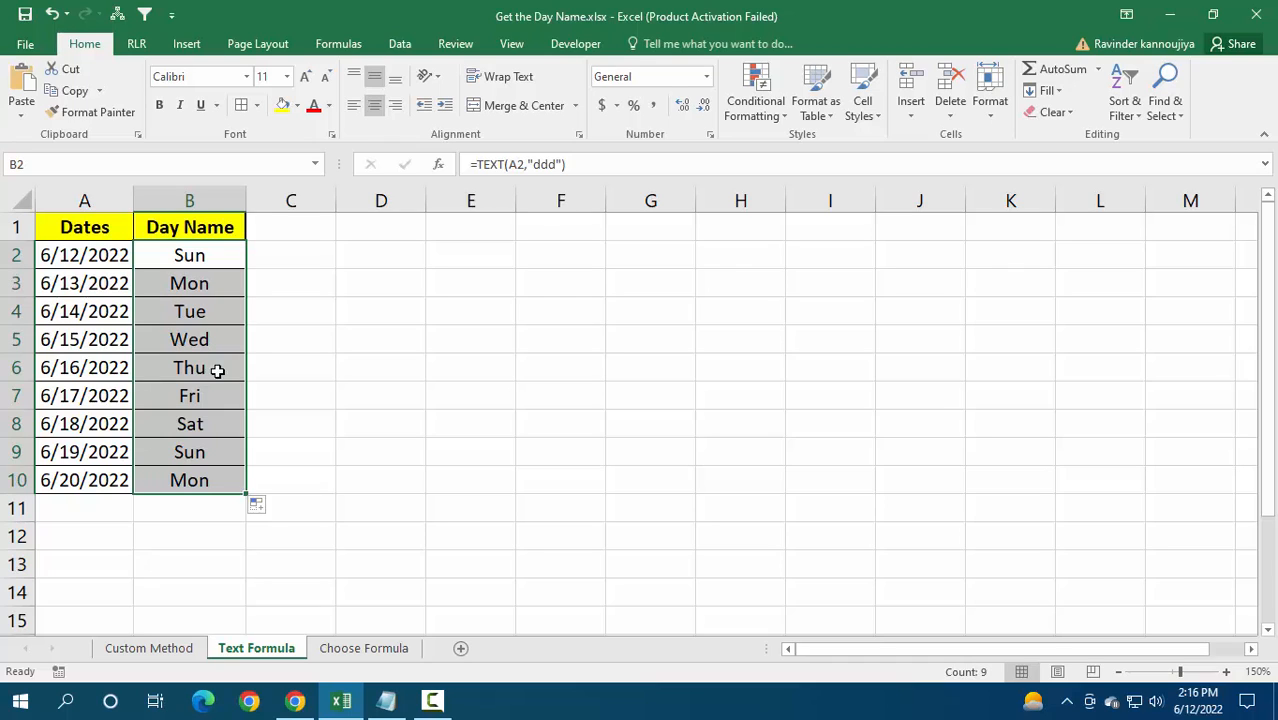
Check the underlying value of A2 on the Custom Method sheet and return to the Text Formula sheet.
{"action": "left_click", "coordinate": [179, 657]}
{"action": "left_click", "coordinate": [100, 257]}
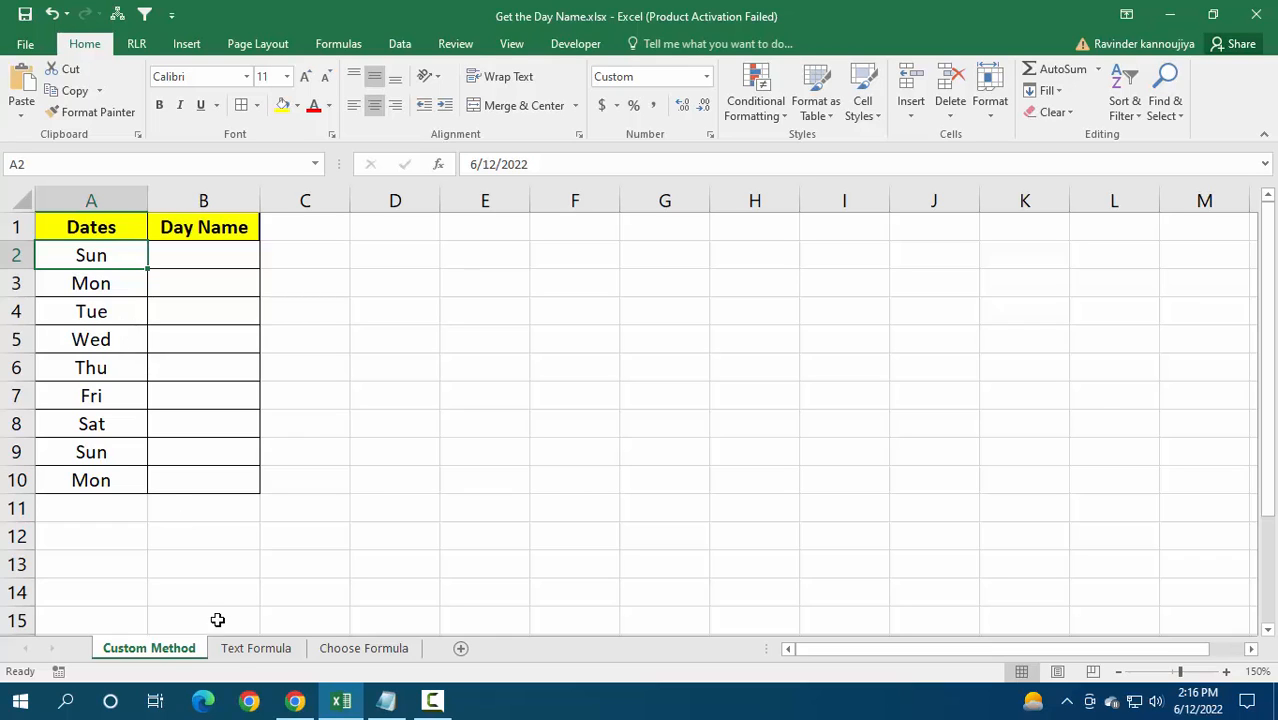
{"action": "left_click", "coordinate": [228, 648]}
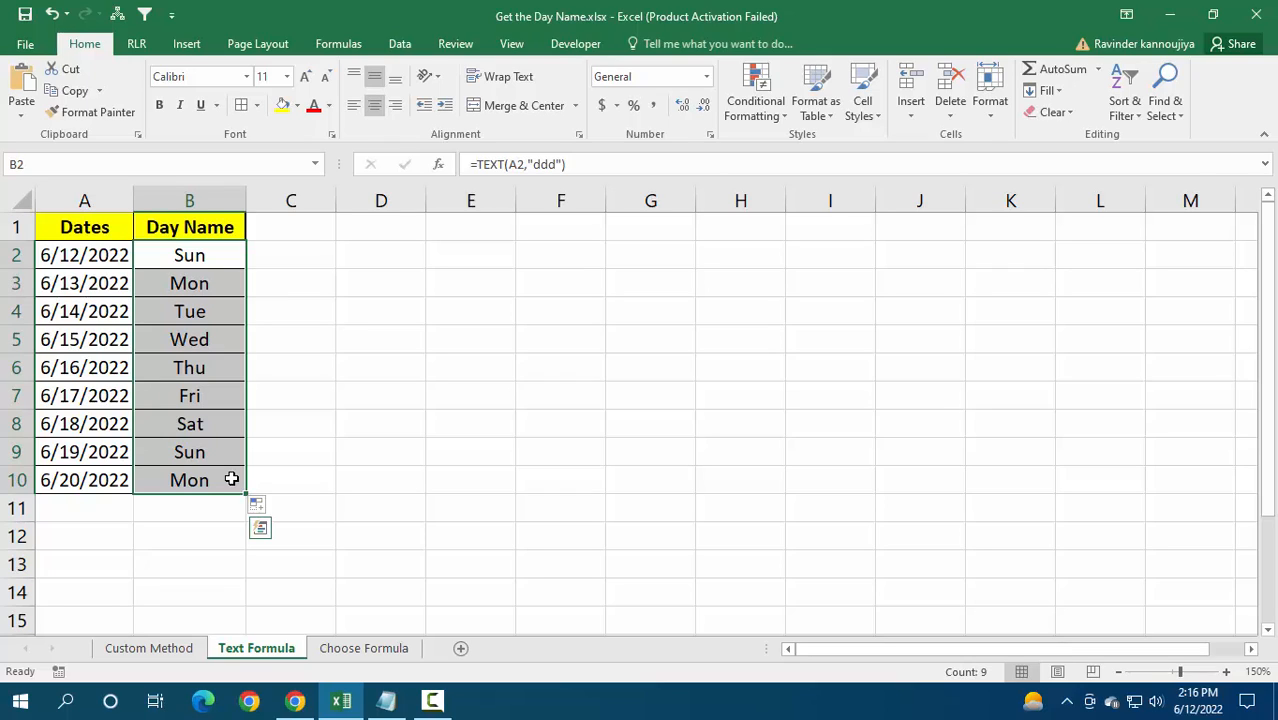
Insert a new column between Dates and Day Name and enter the heading Sales Data in B1.
{"action": "left_click", "coordinate": [164, 197]}
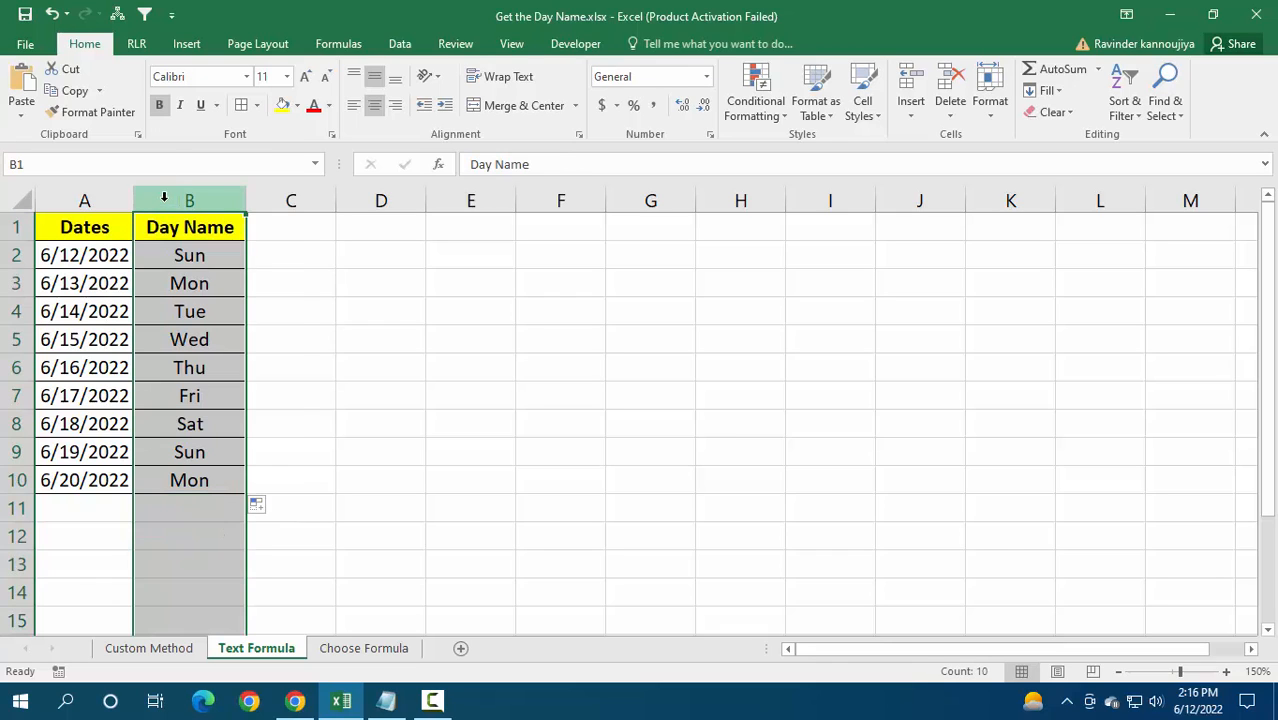
{"action": "right_click", "coordinate": [164, 197]}
{"action": "left_click", "coordinate": [205, 331]}
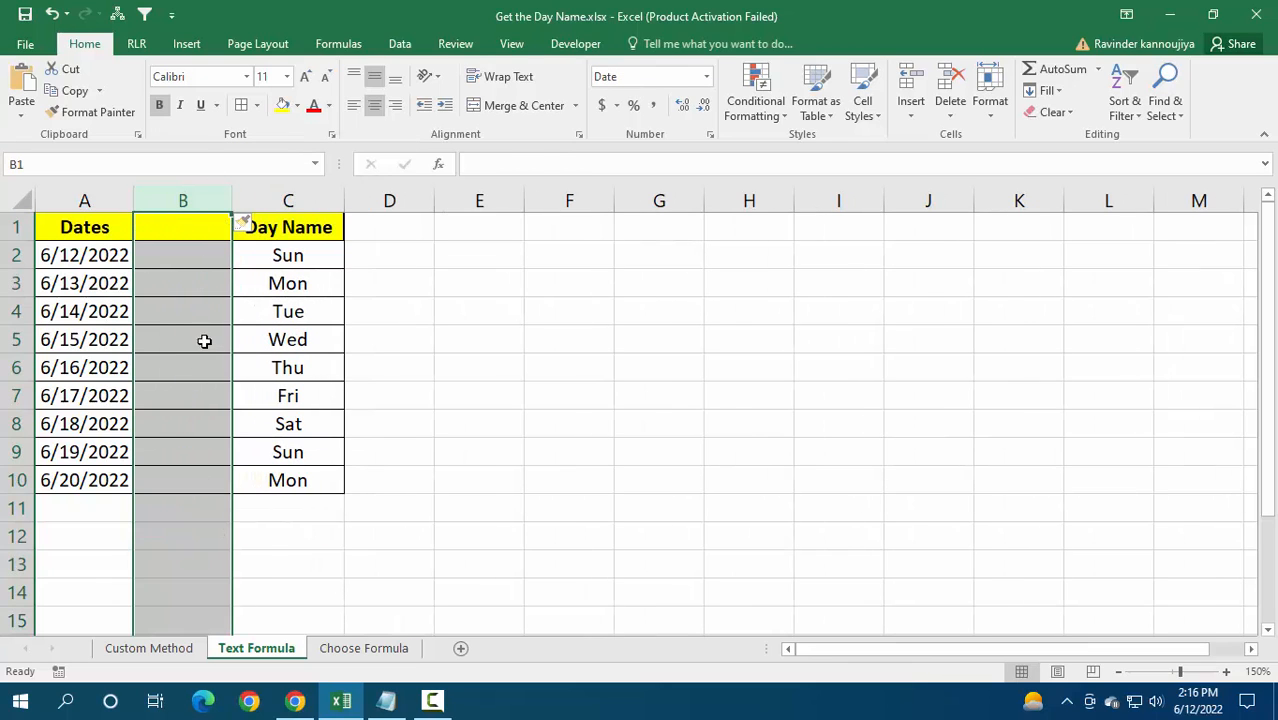
{"action": "left_click", "coordinate": [192, 236]}
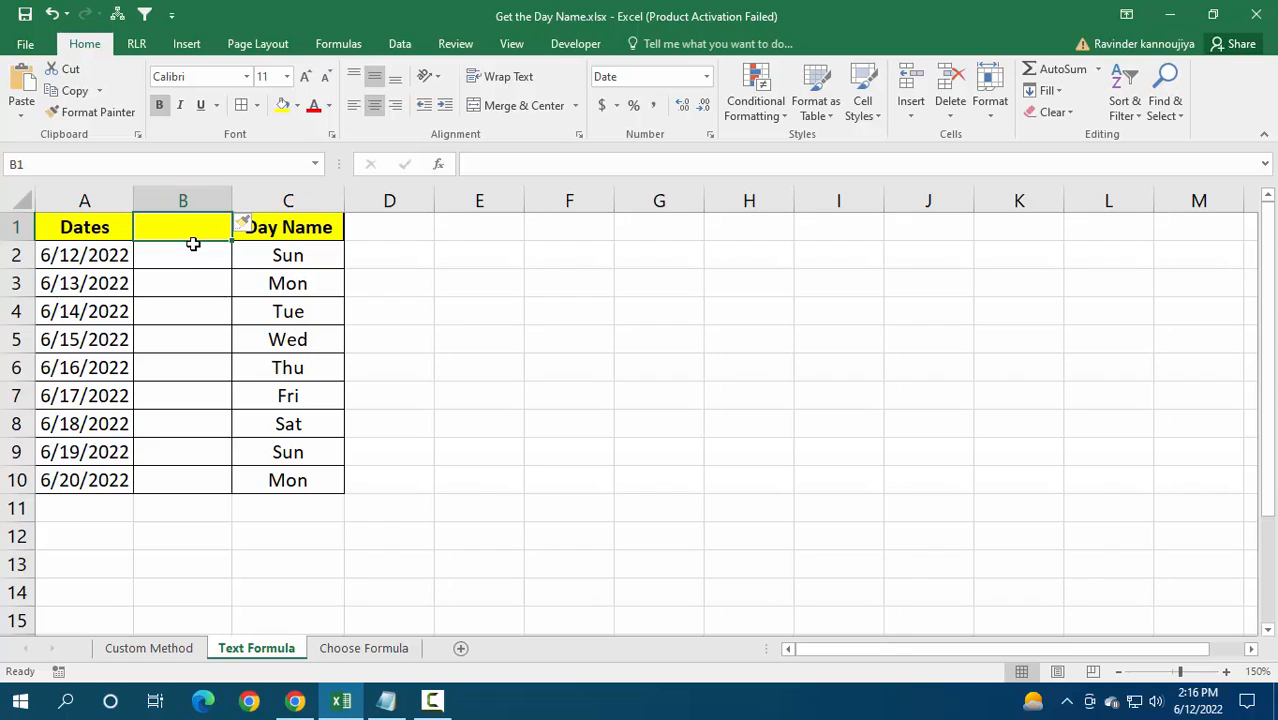
{"action": "type", "text": "Sales D"}
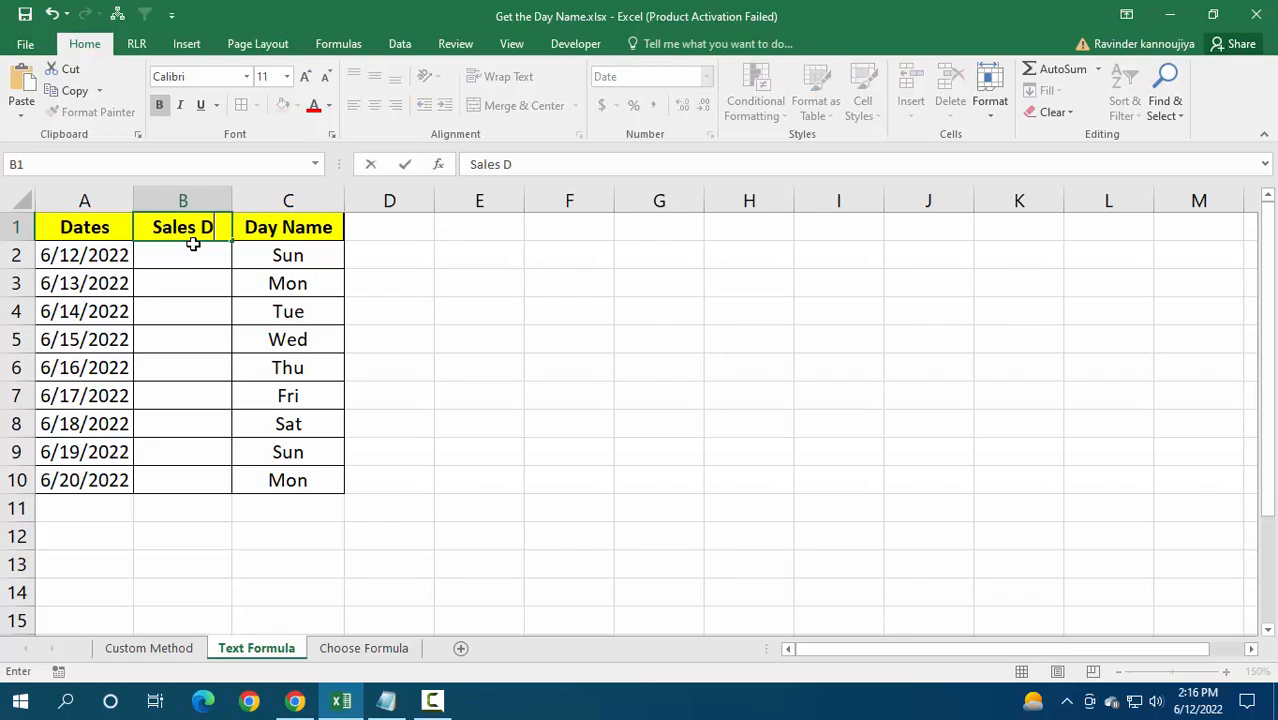
{"action": "type", "text": "ata"}
{"action": "key", "text": "Return"}
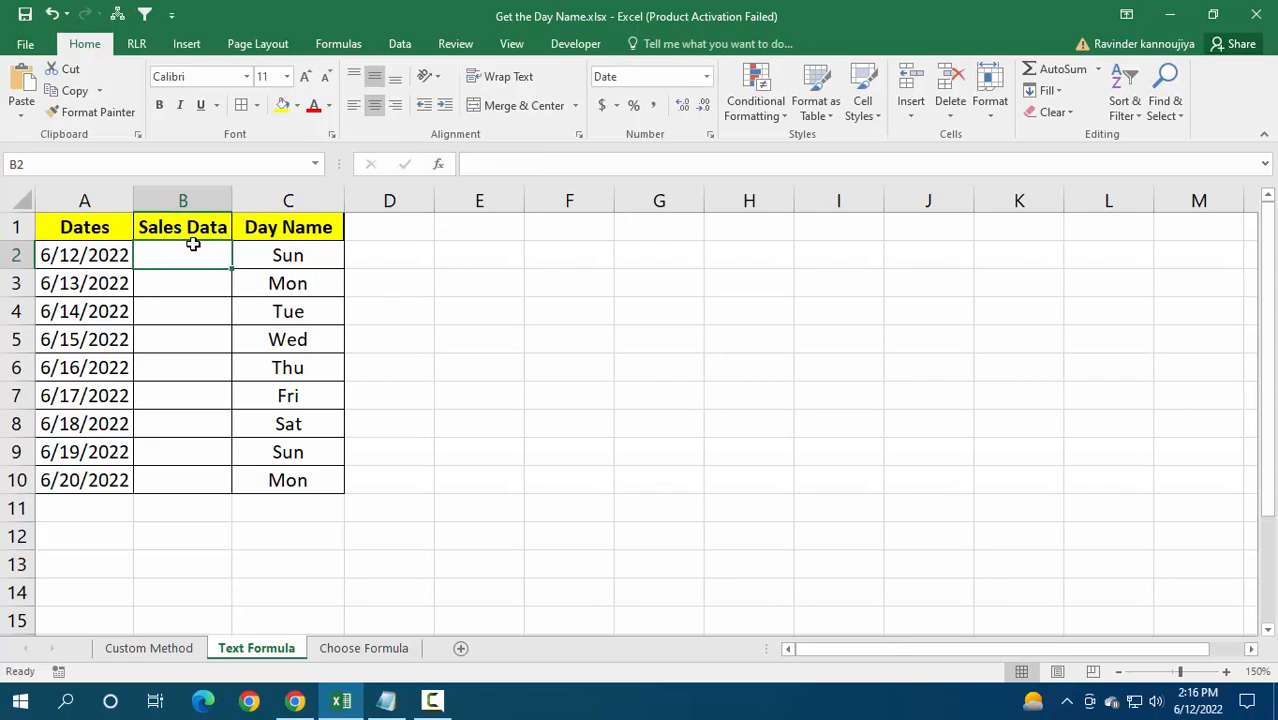
Fill the Sales Data cells B2:B10 with the formula =RANDBETWEEN(1000,8000).
{"action": "key", "text": "shift+Down"}
{"action": "key", "text": "shift+Down"}
{"action": "key", "text": "shift+Down"}
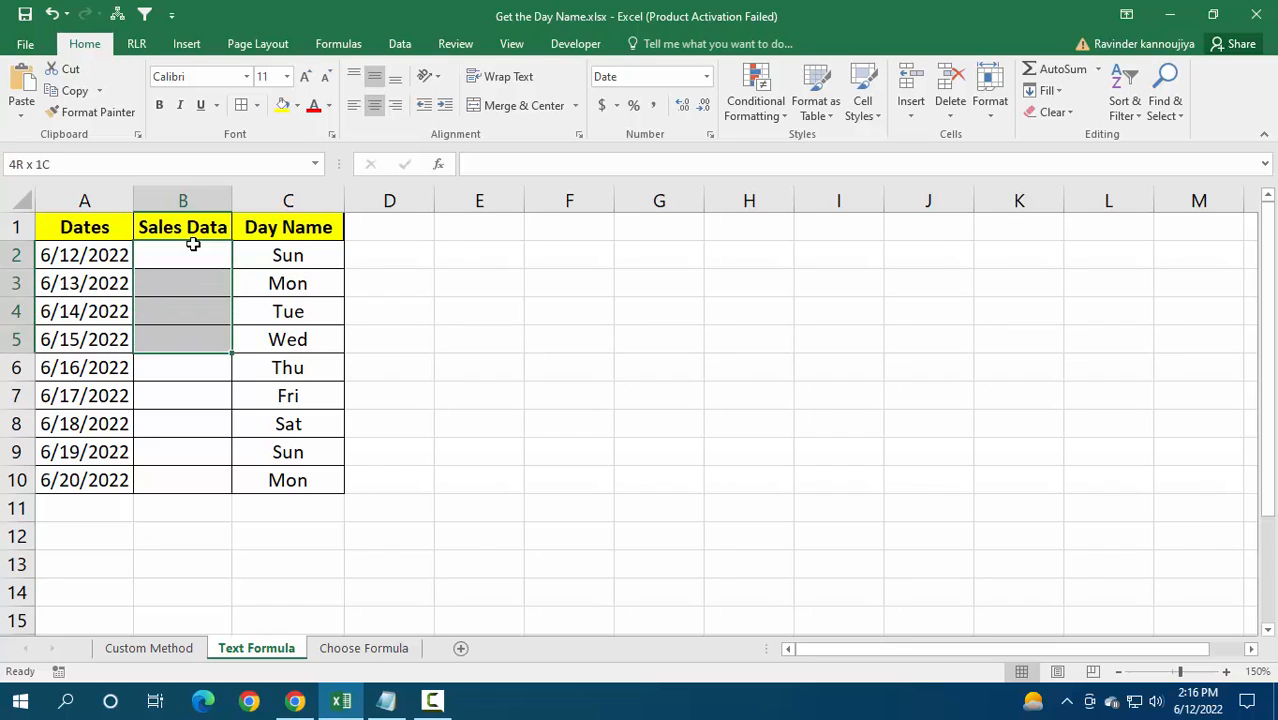
{"action": "key", "text": "shift+Down"}
{"action": "key", "text": "shift+Down"}
{"action": "key", "text": "shift+Down"}
{"action": "key", "text": "shift+Down"}
{"action": "key", "text": "shift+Down"}
{"action": "type", "text": "=ran"}
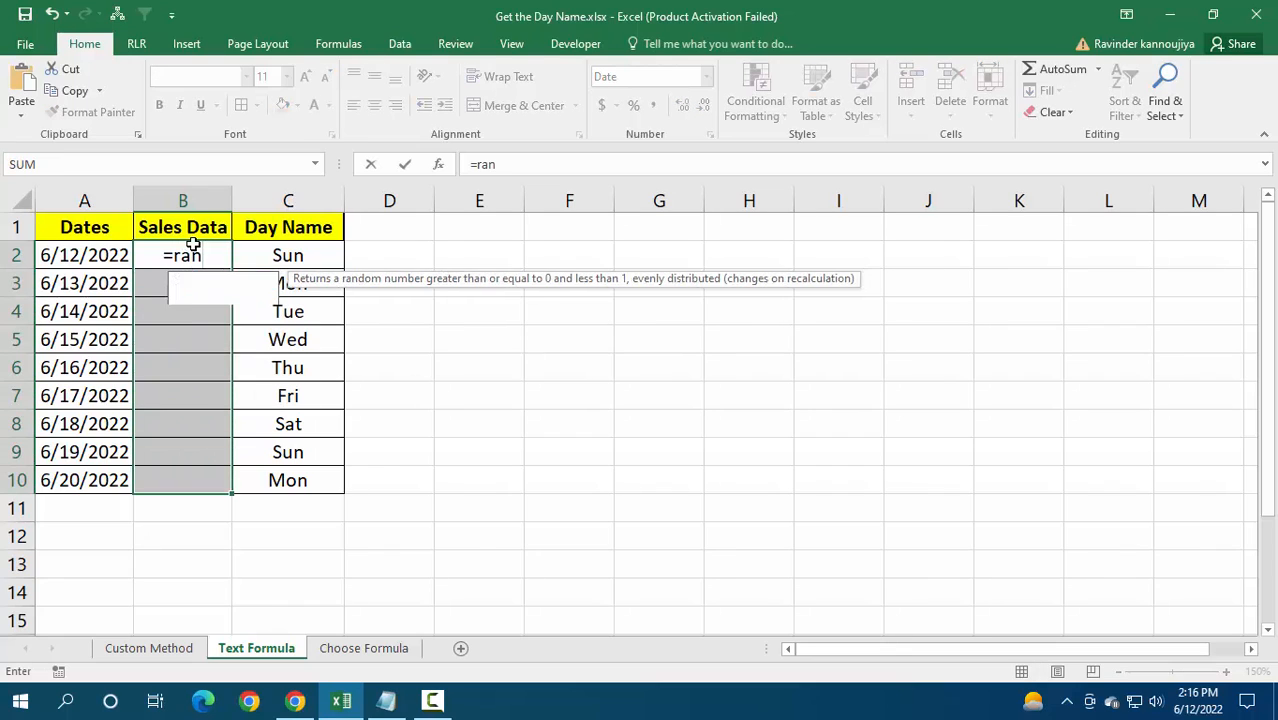
{"action": "key", "text": "Down"}
{"action": "key", "text": "Tab"}
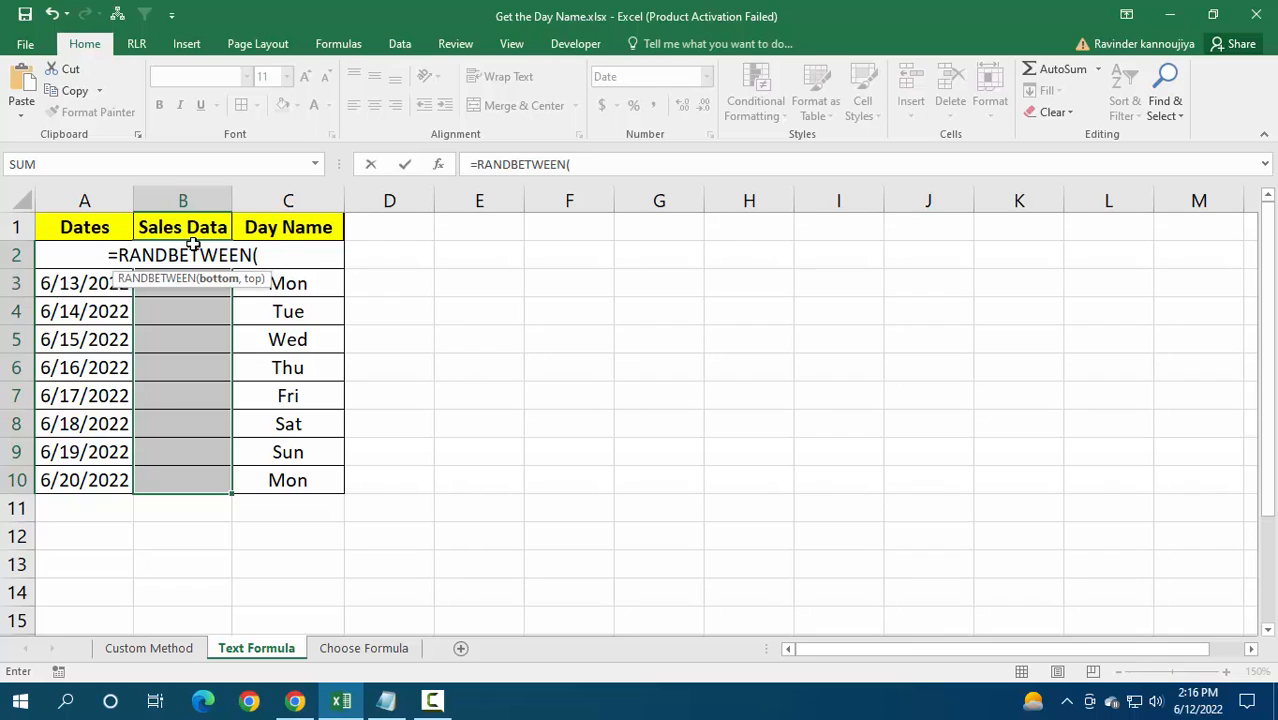
{"action": "type", "text": "1000,8000)"}
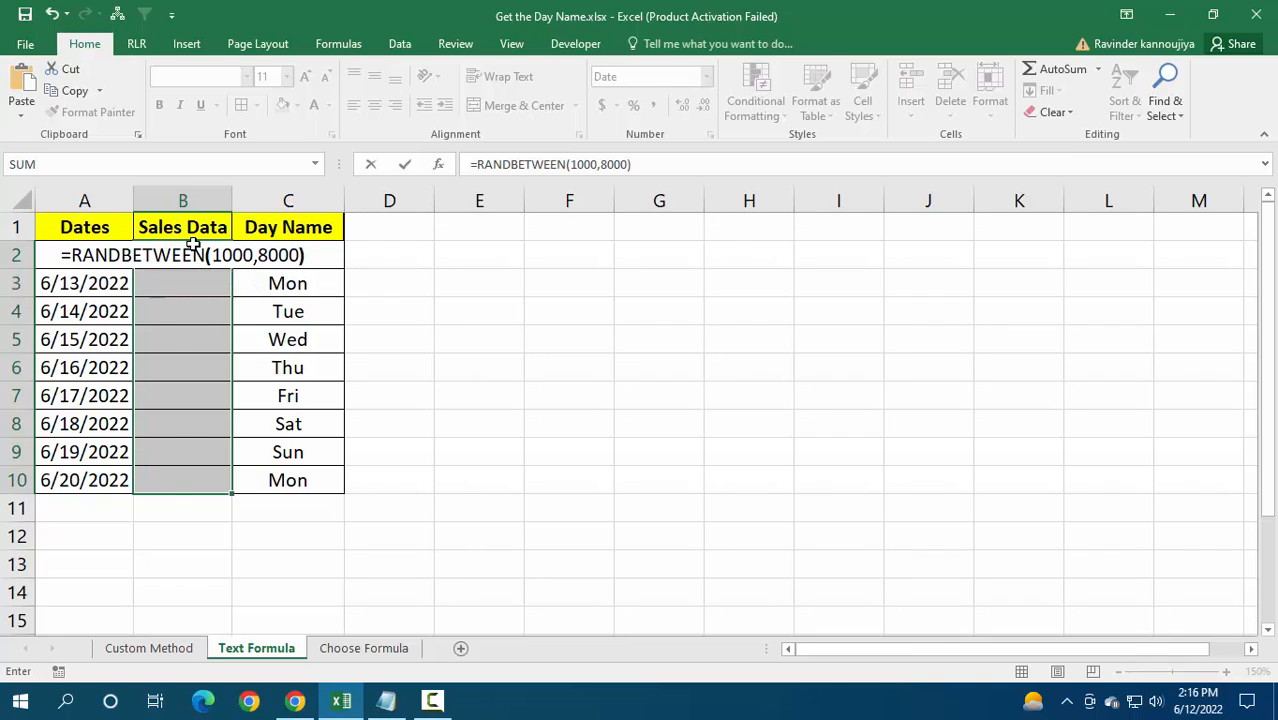
{"action": "key", "text": "ctrl+Return"}
{"action": "key", "text": "Up"}
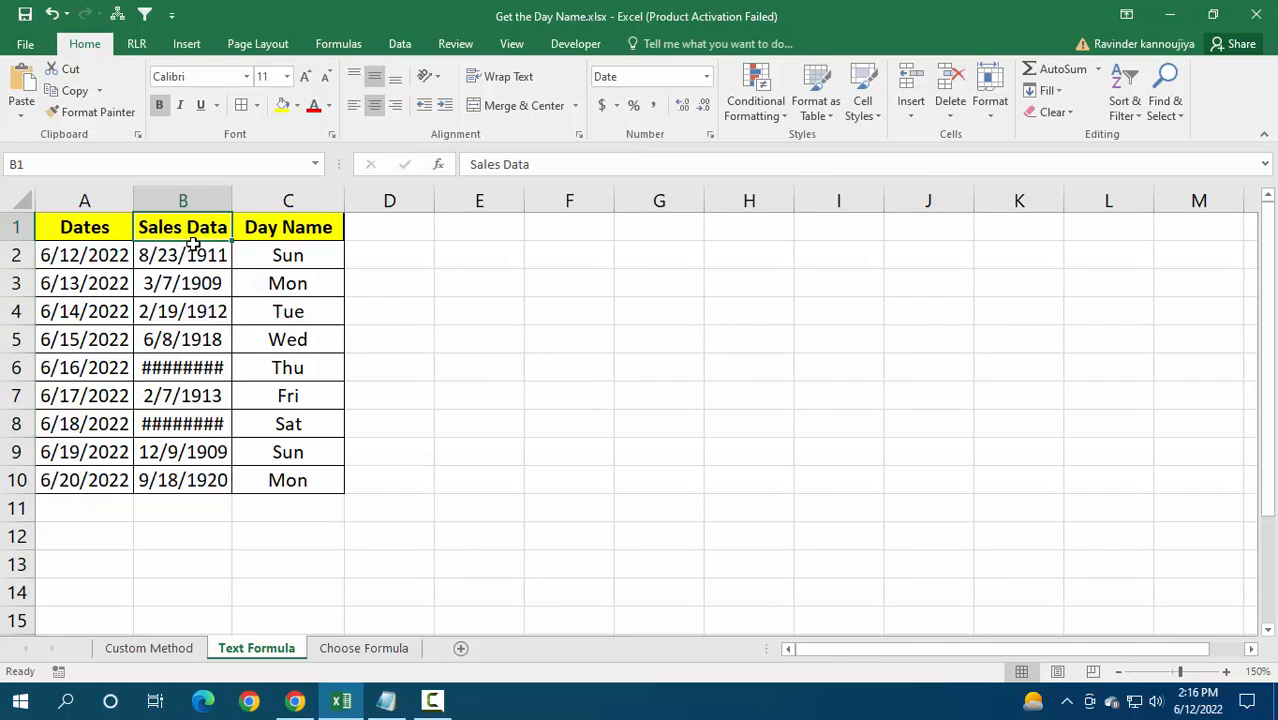
Autofit column B and format the sales values in B2:B10 as Number with no decimal places.
{"action": "double_click", "coordinate": [236, 201]}
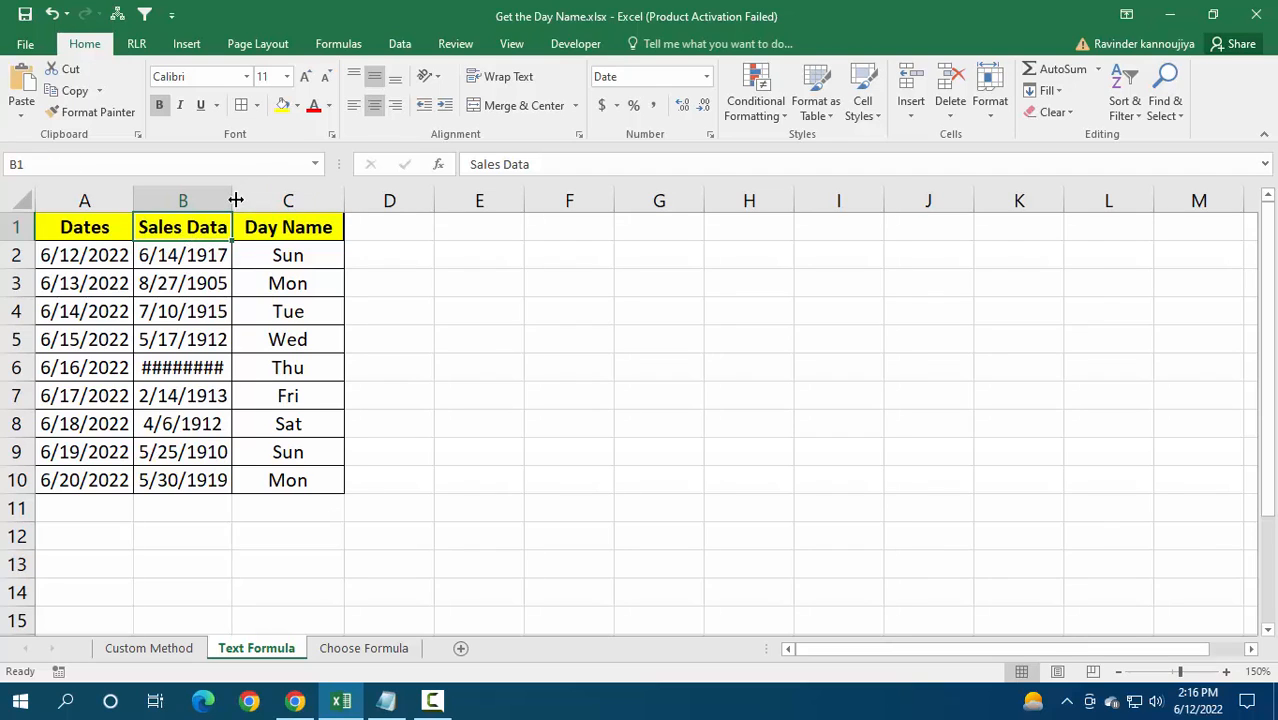
{"action": "left_click_drag", "start_coordinate": [208, 257], "coordinate": [218, 482]}
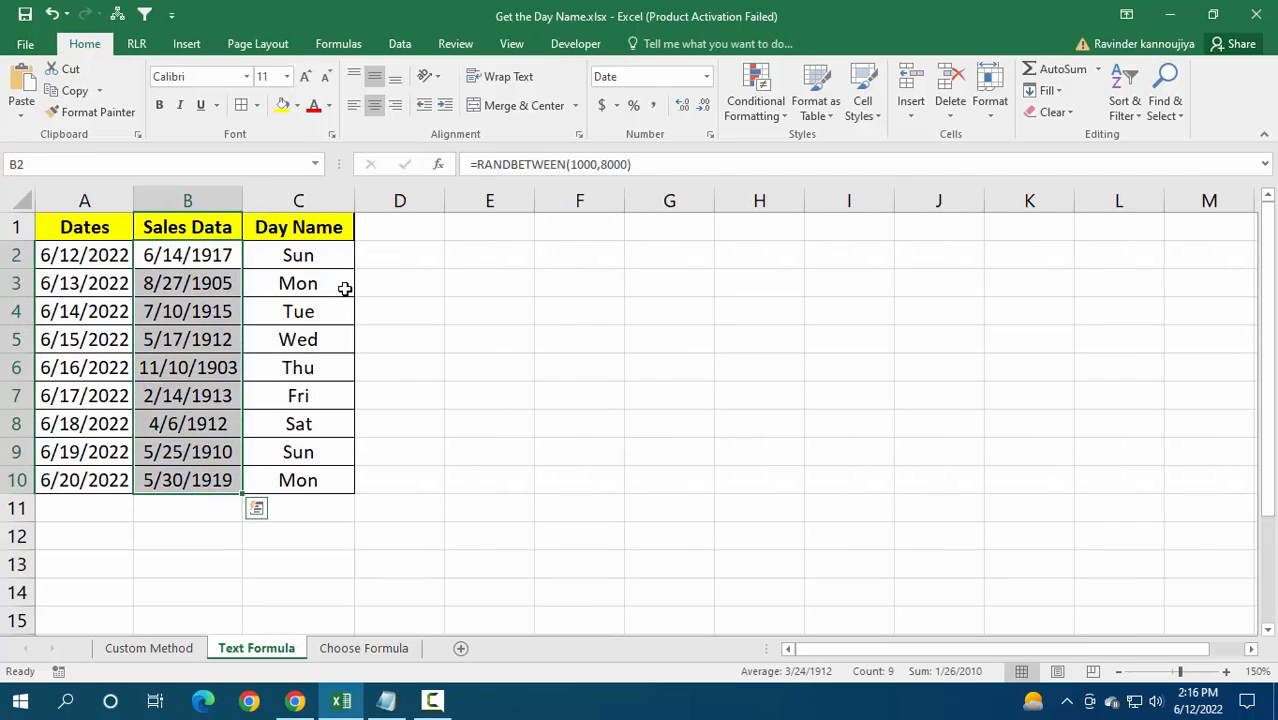
{"action": "left_click", "coordinate": [706, 76]}
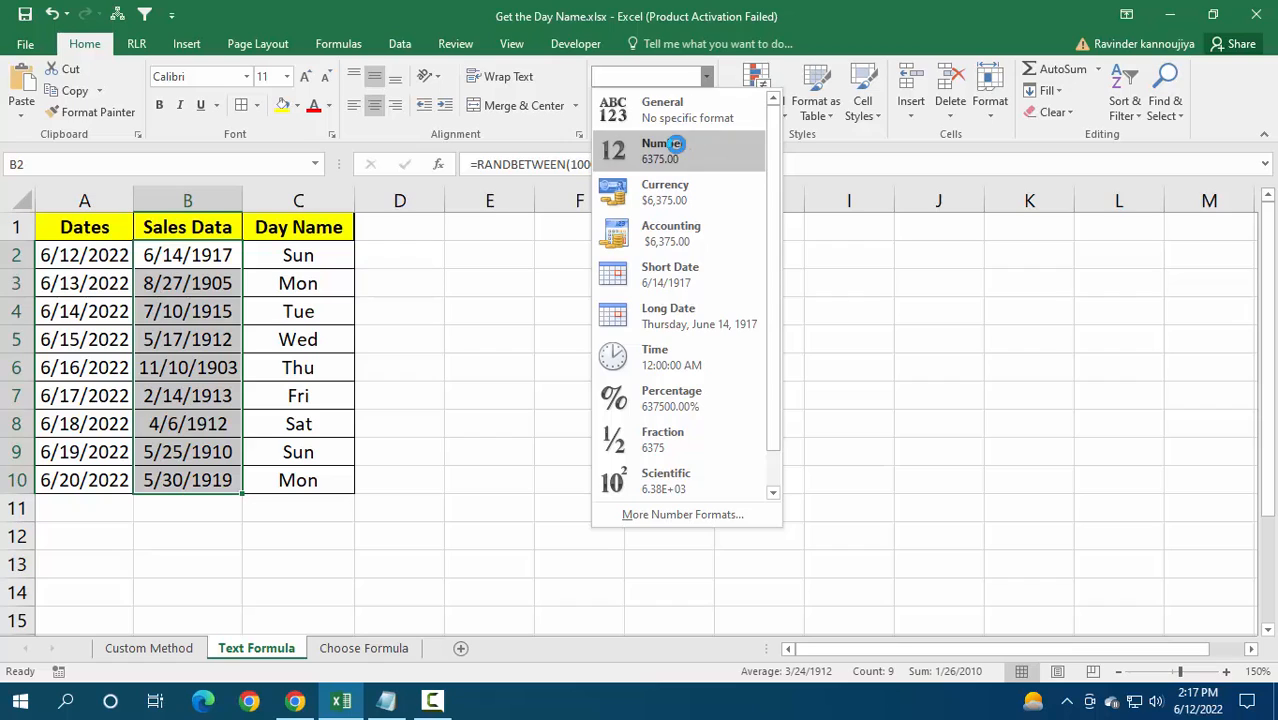
{"action": "left_click", "coordinate": [672, 143]}
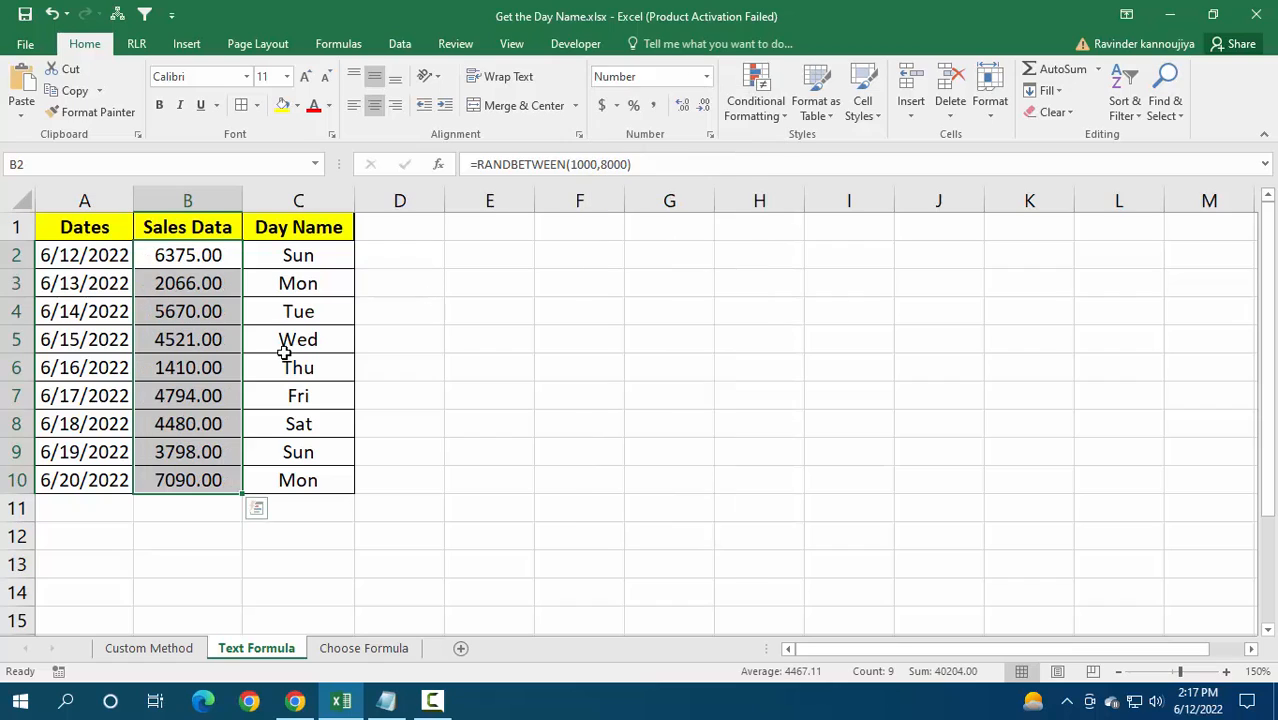
{"action": "left_click", "coordinate": [705, 106]}
{"action": "left_click", "coordinate": [705, 106]}
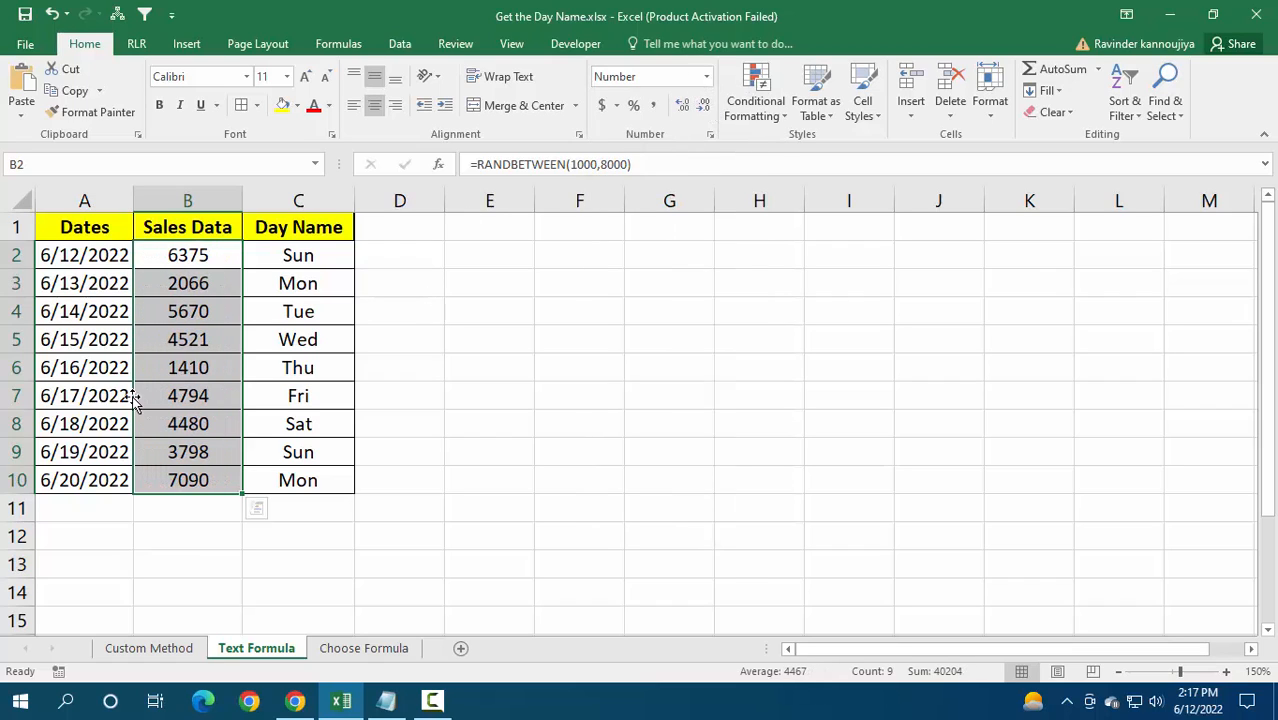
Review the random sales values and their formula in the Sales Data column.
{"action": "left_click", "coordinate": [185, 331]}
{"action": "left_click_drag", "start_coordinate": [188, 255], "coordinate": [200, 472]}
{"action": "left_click", "coordinate": [215, 275]}
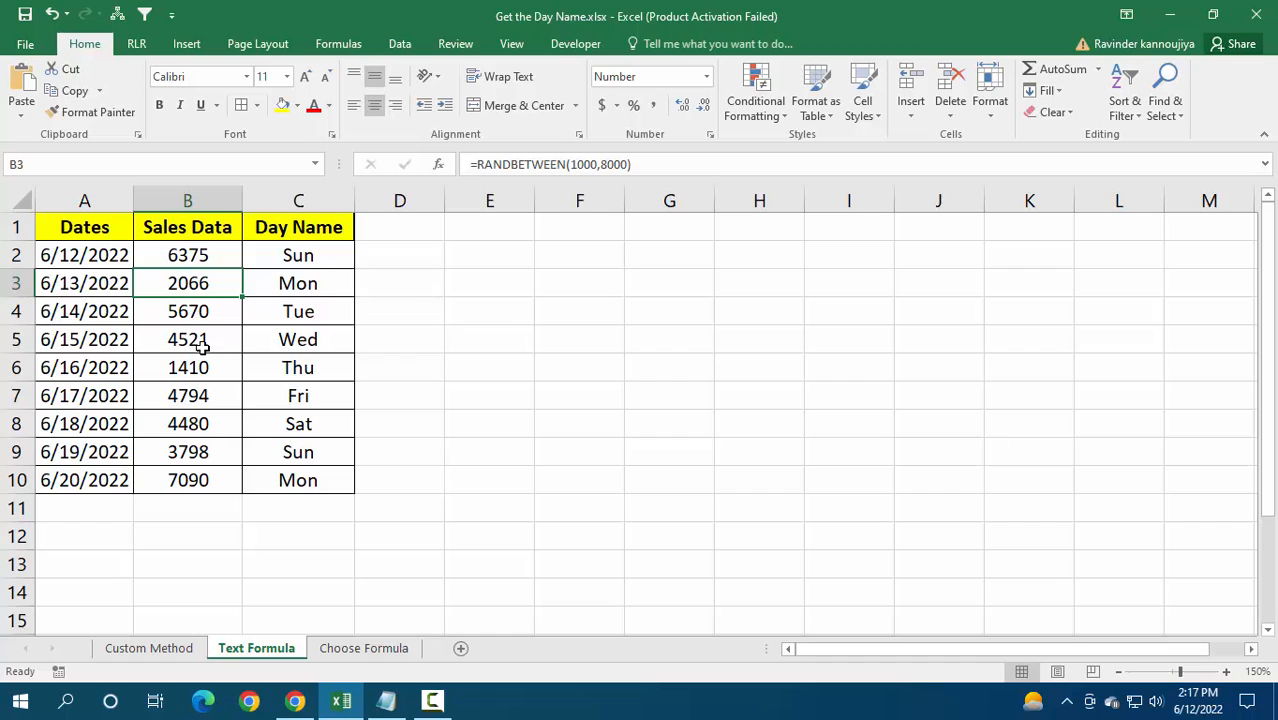
Extend the C2 formula to =TEXT(A2,"ddd")&":"&B2 and fill it down through C10.
{"action": "left_click", "coordinate": [320, 264]}
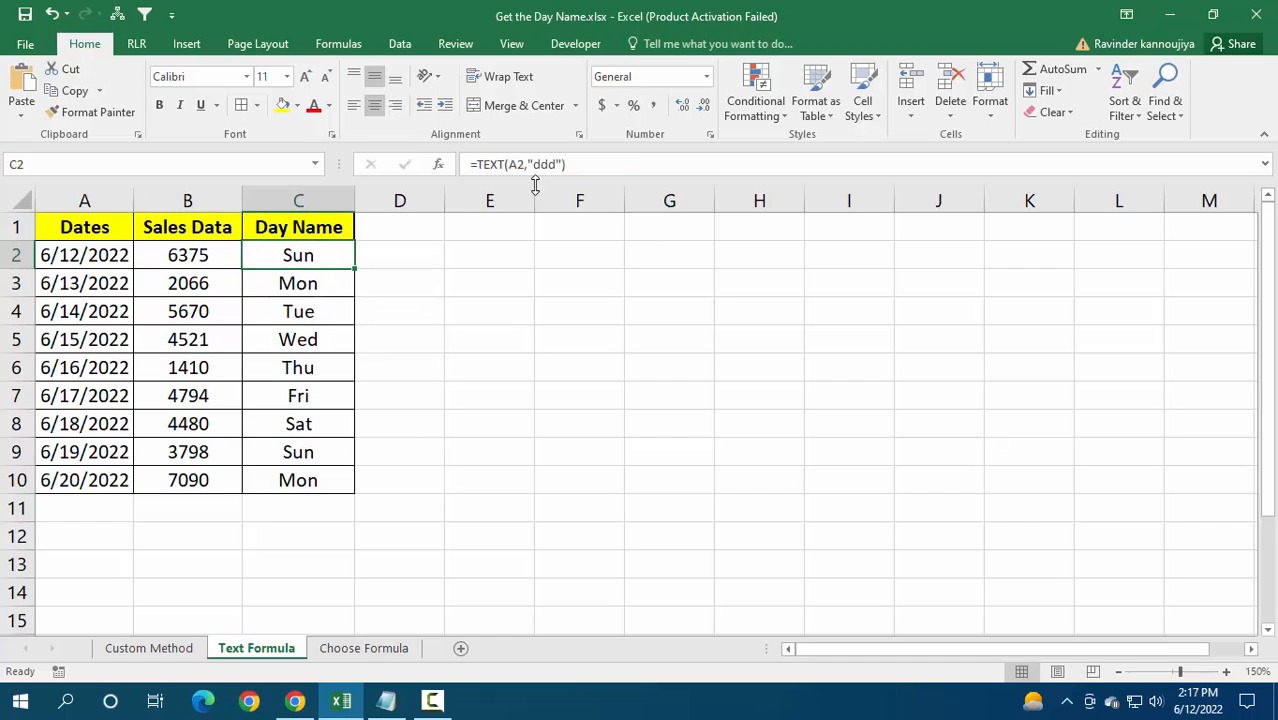
{"action": "left_click", "coordinate": [582, 164]}
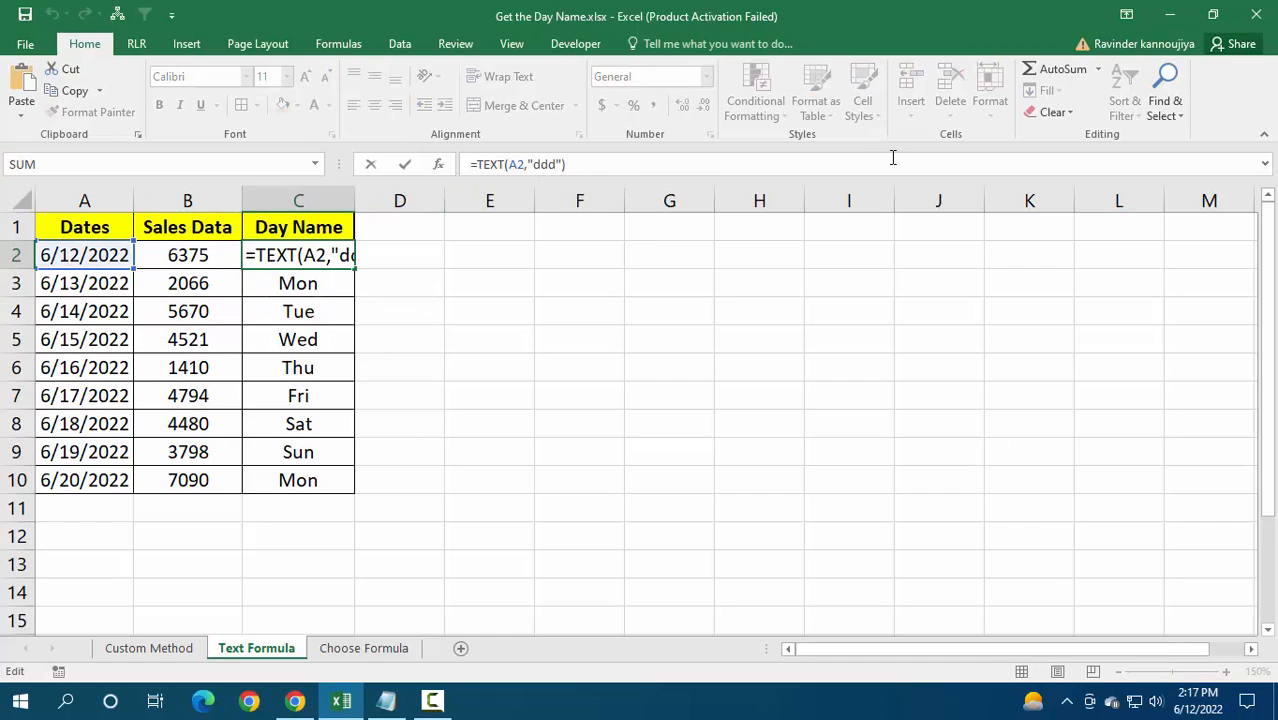
{"action": "type", "text": "&"}
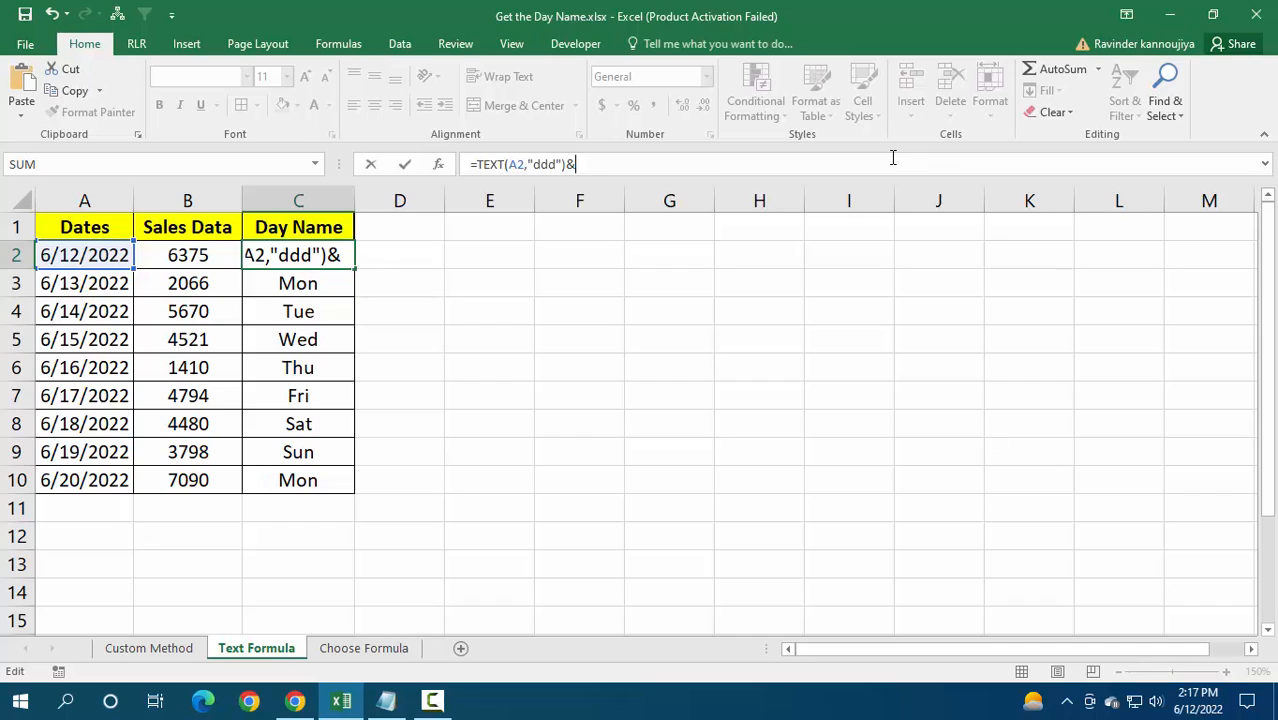
{"action": "type", "text": ":&"}
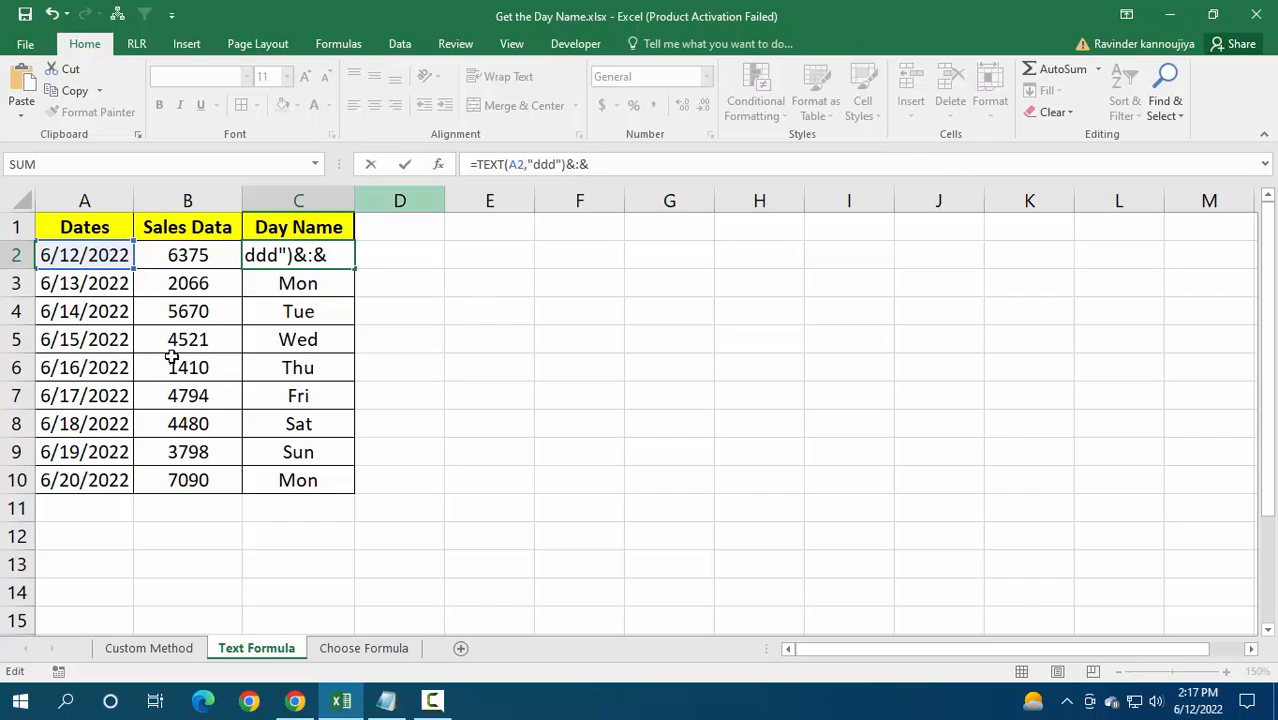
{"action": "left_click", "coordinate": [188, 262]}
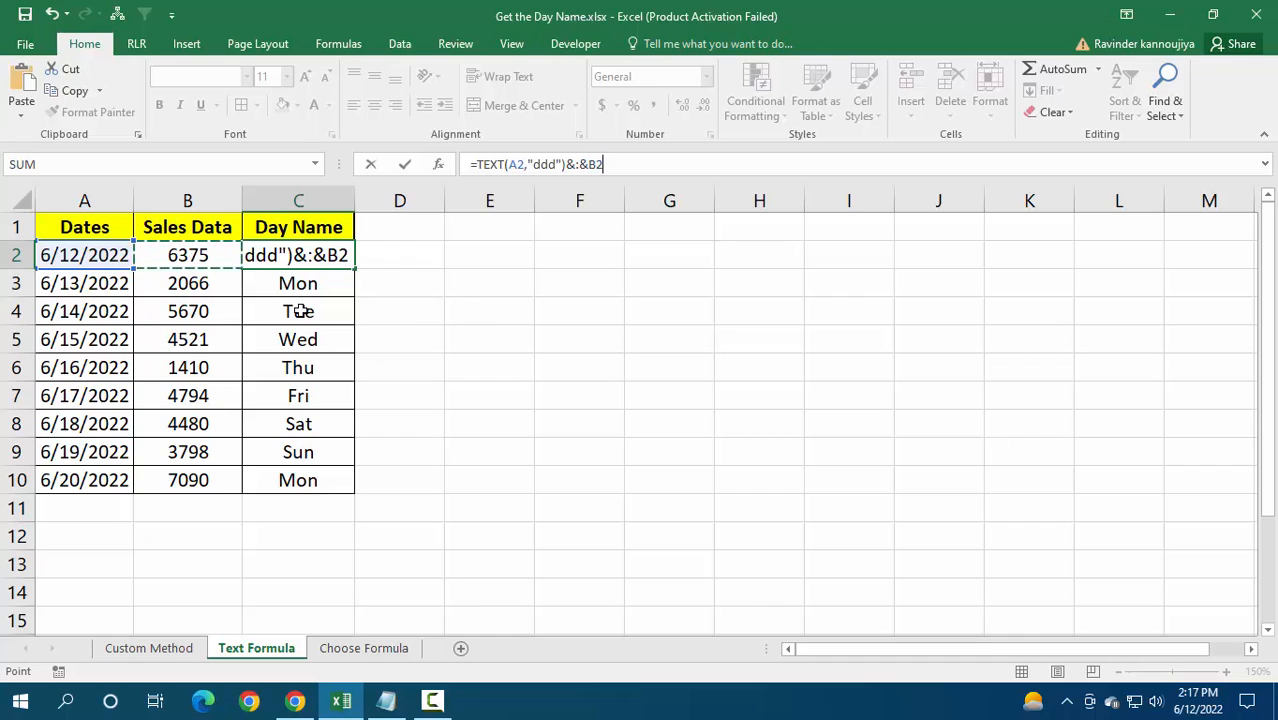
{"action": "key", "text": "Return"}
{"action": "key", "text": "Return"}
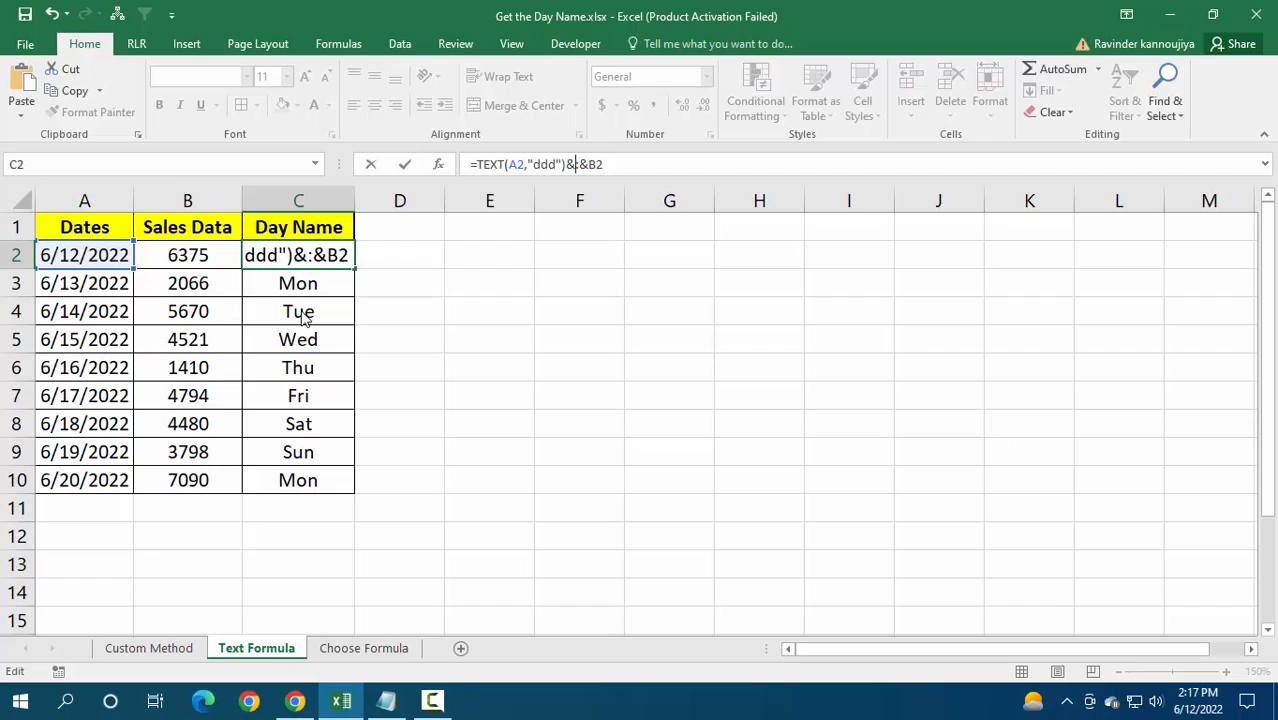
{"action": "type", "text": "\""}
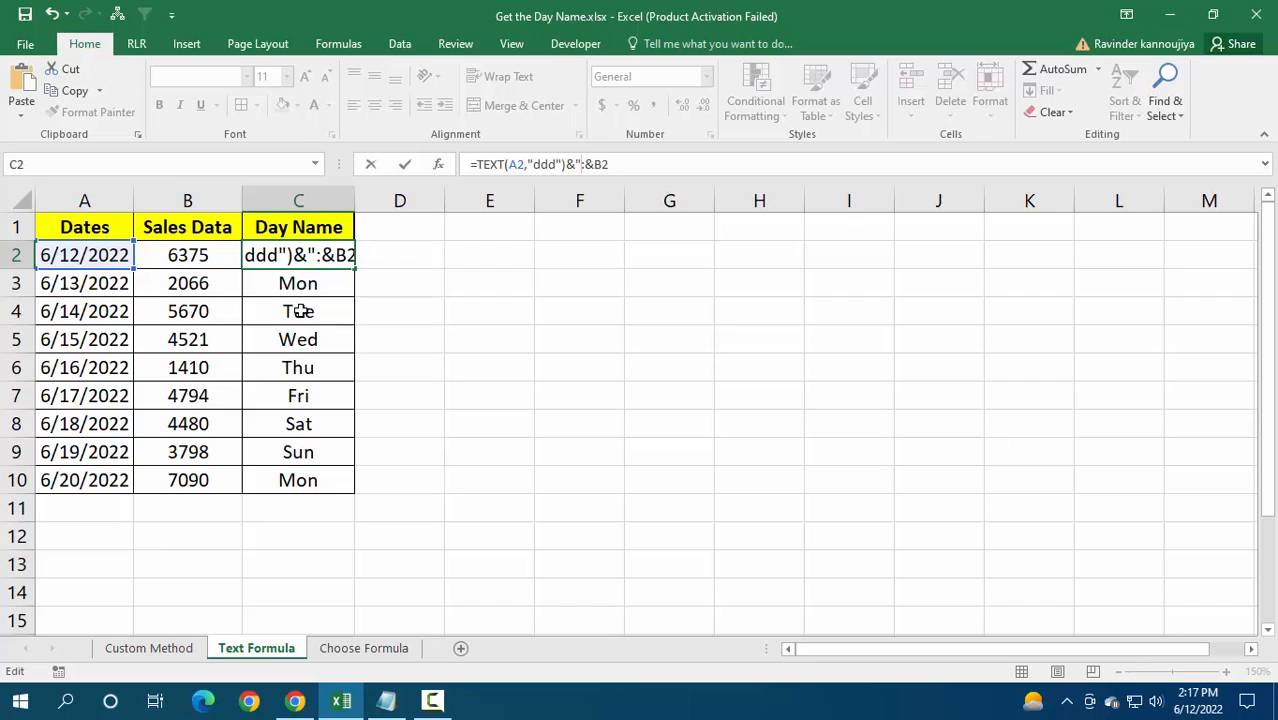
{"action": "left_click", "coordinate": [585, 164]}
{"action": "type", "text": "\""}
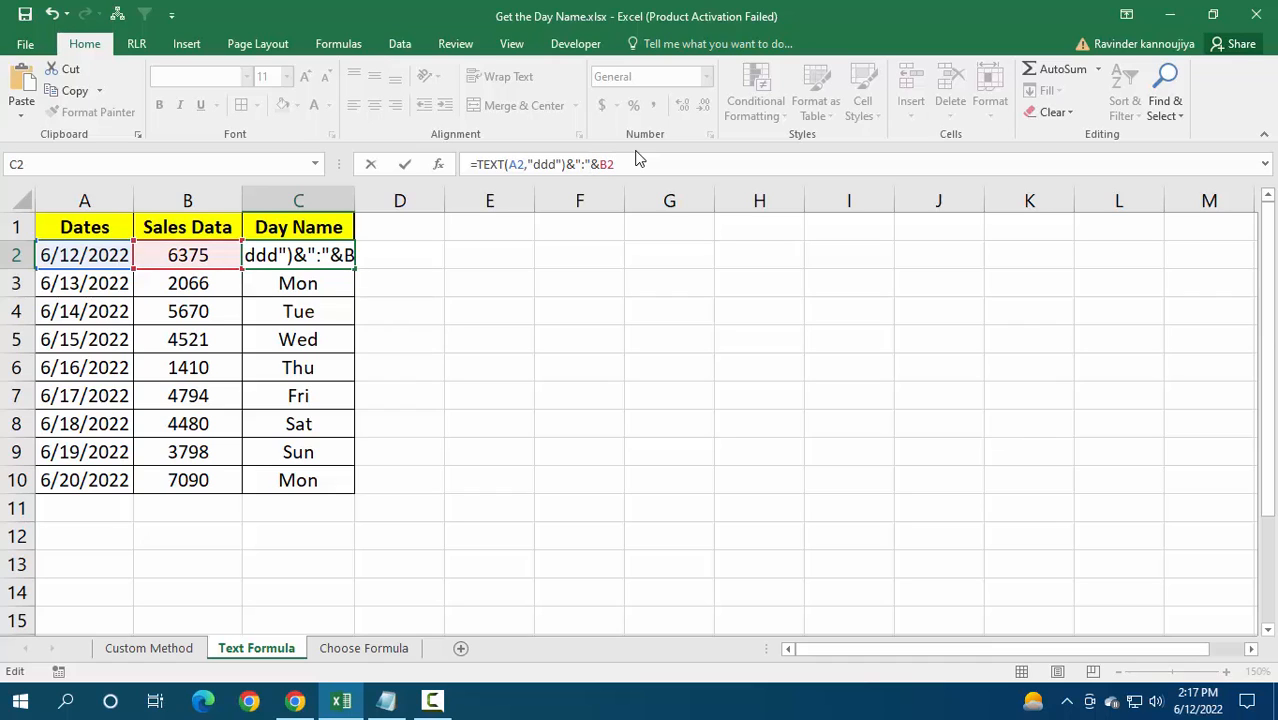
{"action": "key", "text": "ctrl+Return"}
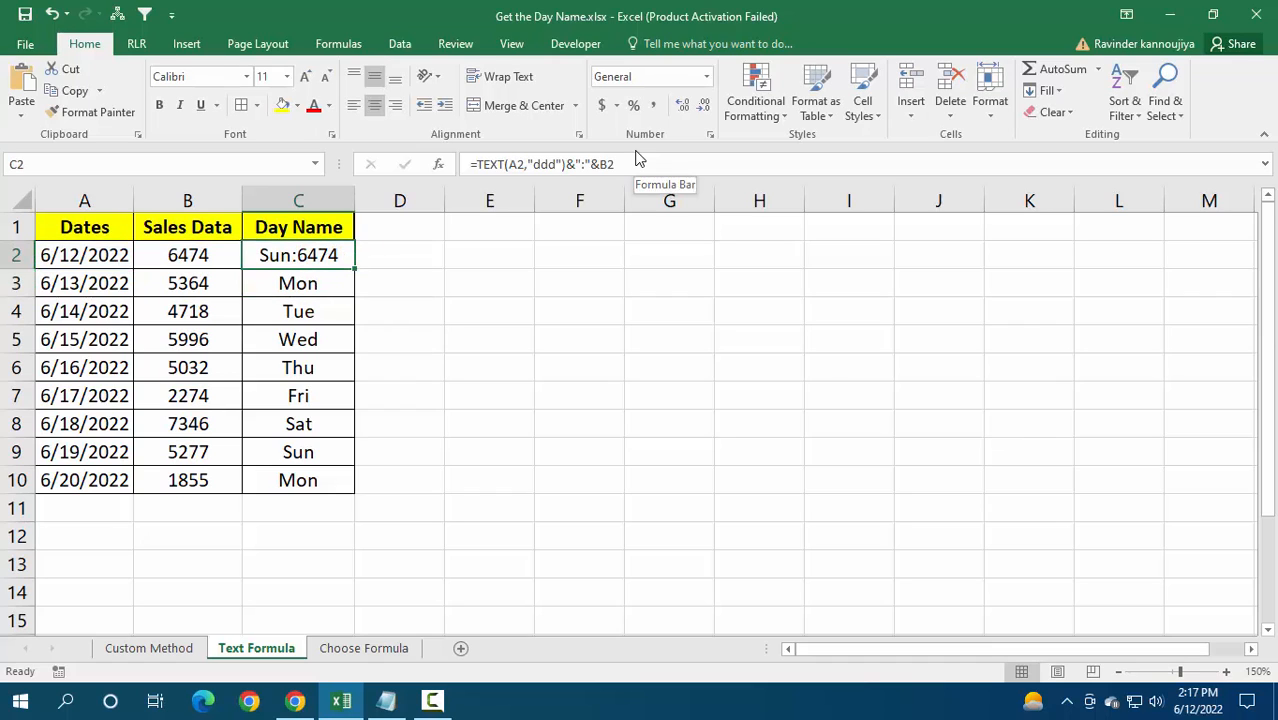
{"action": "double_click", "coordinate": [356, 269]}
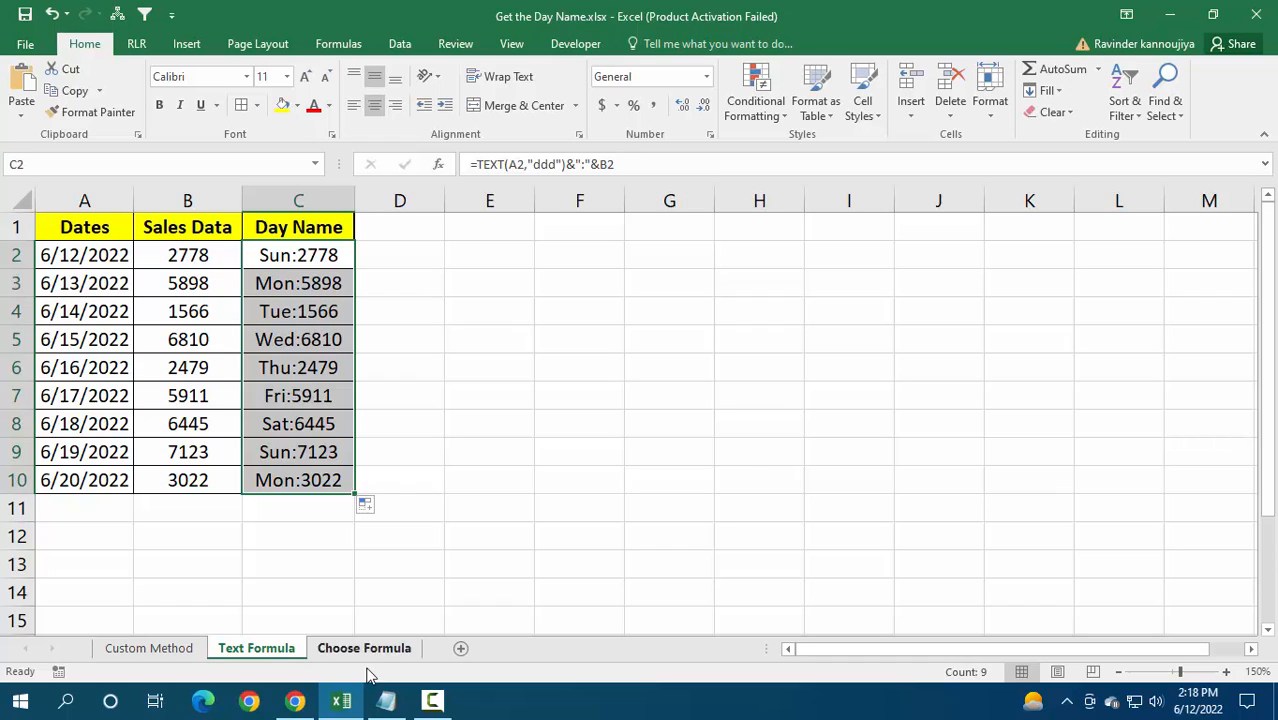
Switch to the Choose Formula sheet and select cell B2 under Day Name.
{"action": "left_click", "coordinate": [330, 652]}
{"action": "left_click", "coordinate": [200, 259]}
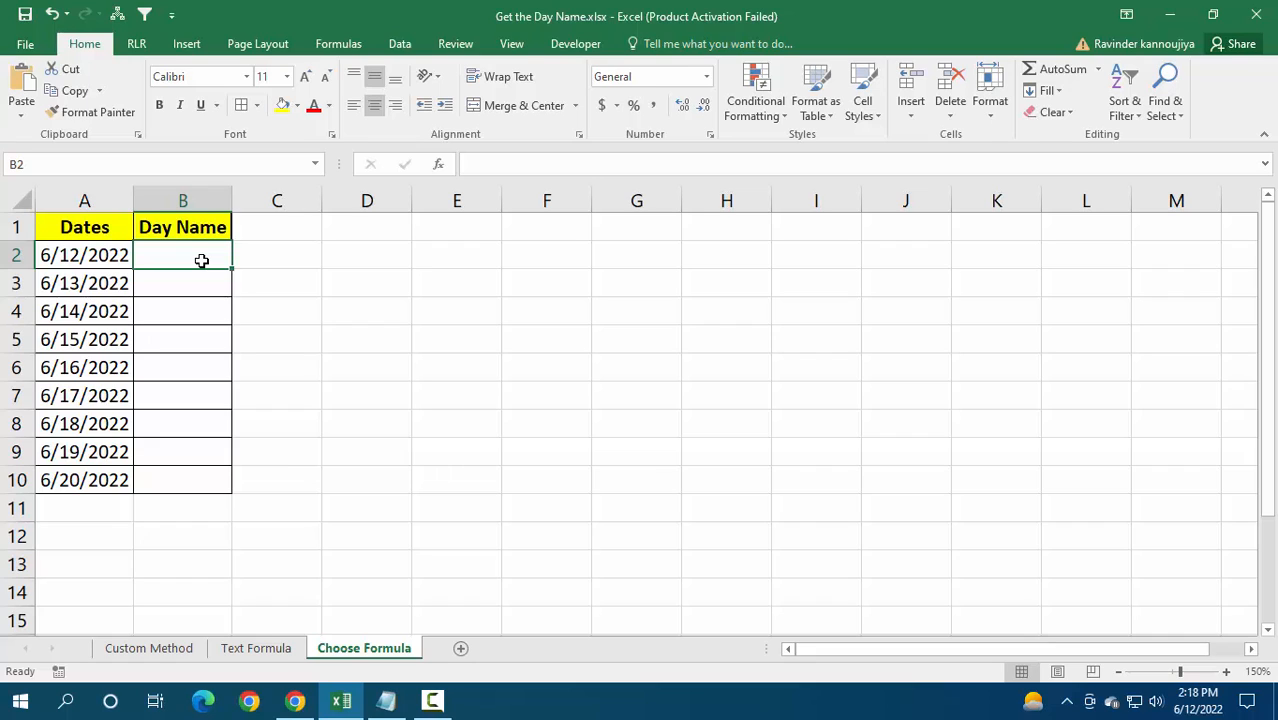
{"action": "type", "text": "=ch"}
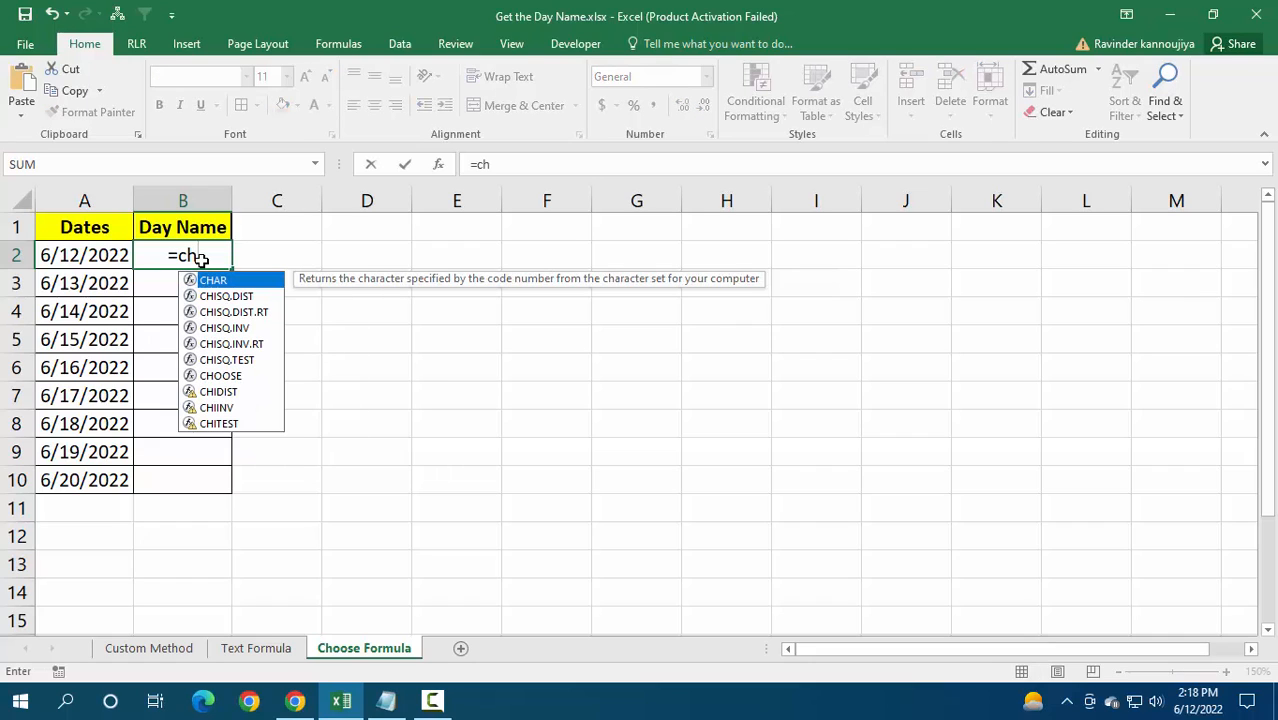
{"action": "type", "text": "o"}
{"action": "key", "text": "Tab"}
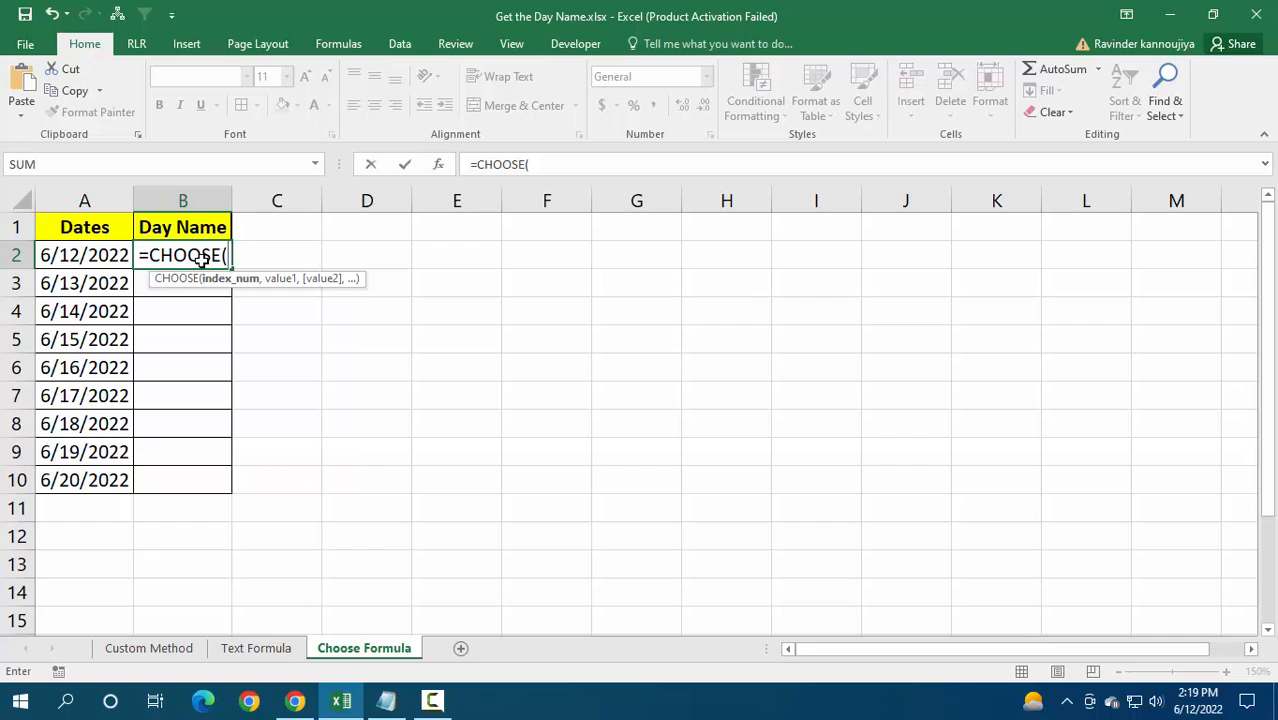
{"action": "key", "text": "Escape"}
Enter =WEEKDAY(A2,2) in B2, using the return type that numbers Monday as 1 through Sunday as 7.
{"action": "type", "text": "=wee"}
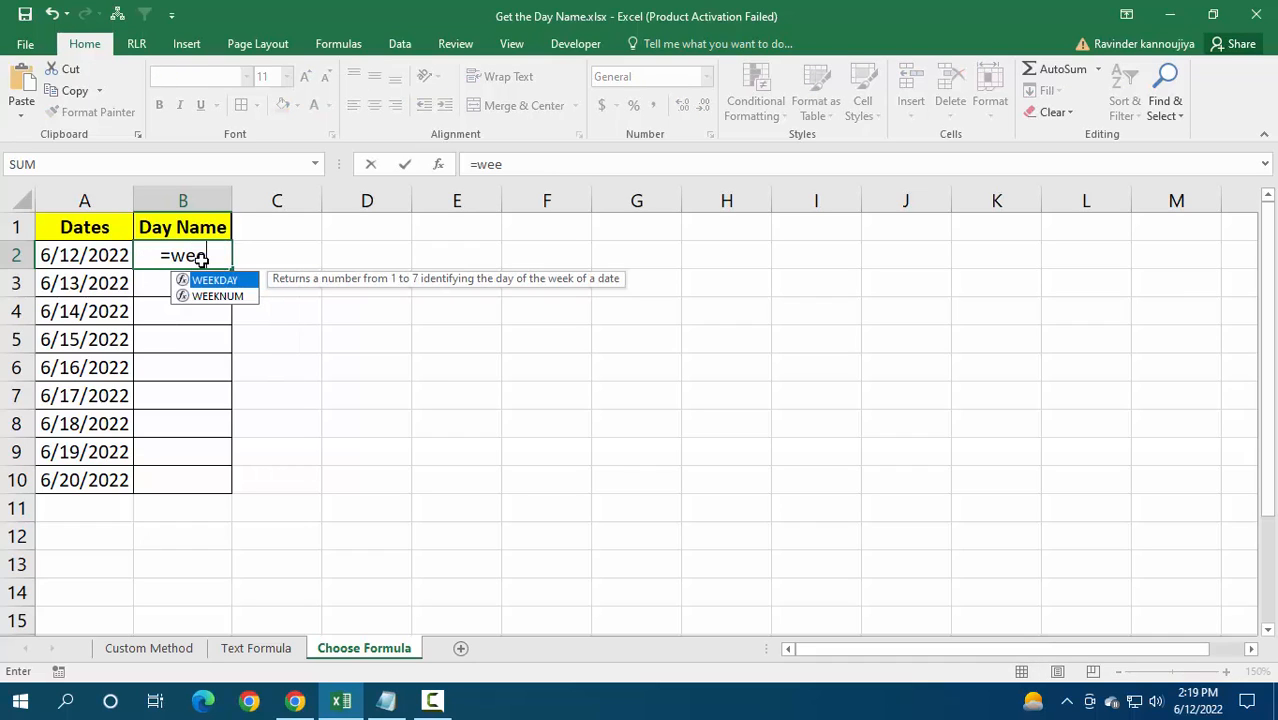
{"action": "key", "text": "Tab"}
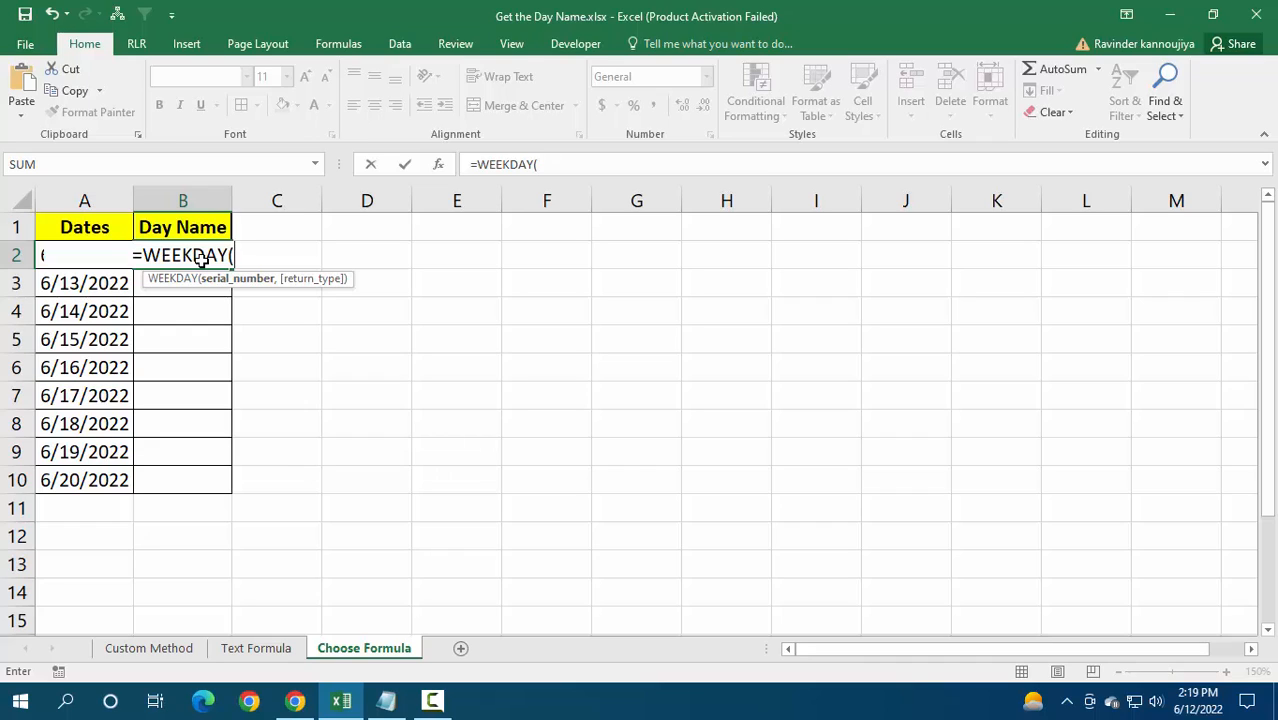
{"action": "key", "text": "Left"}
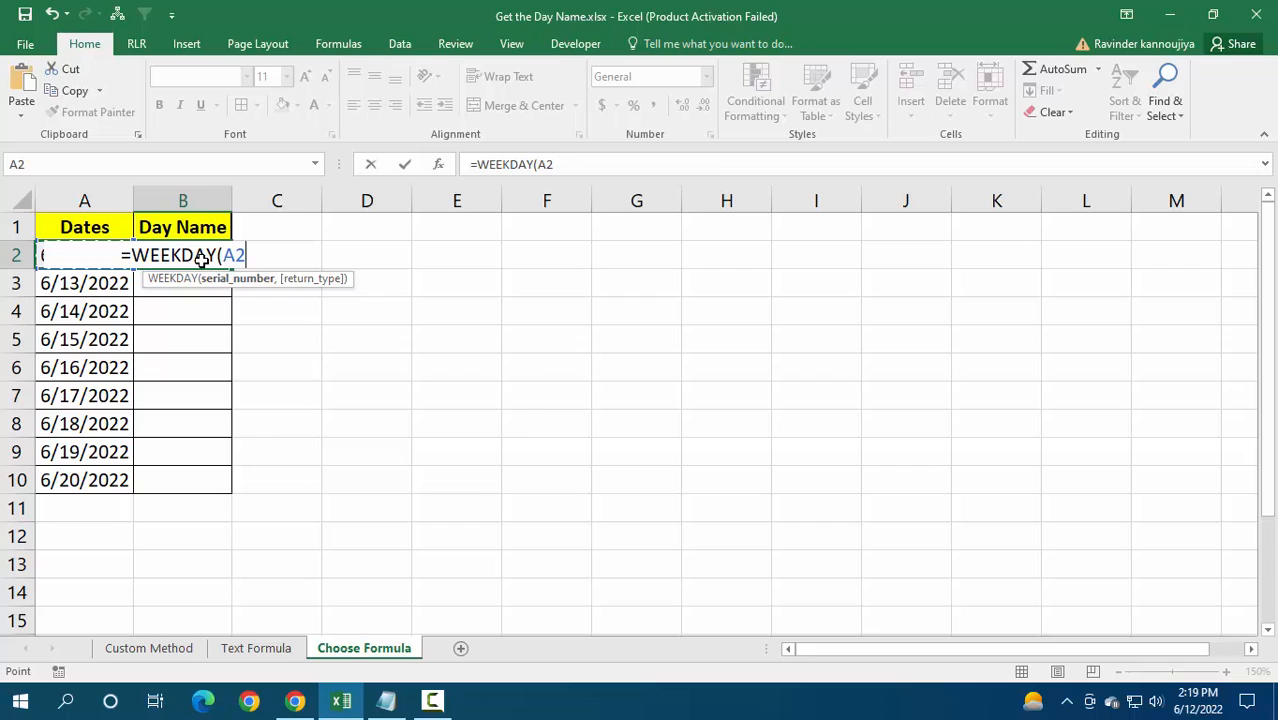
{"action": "type", "text": ","}
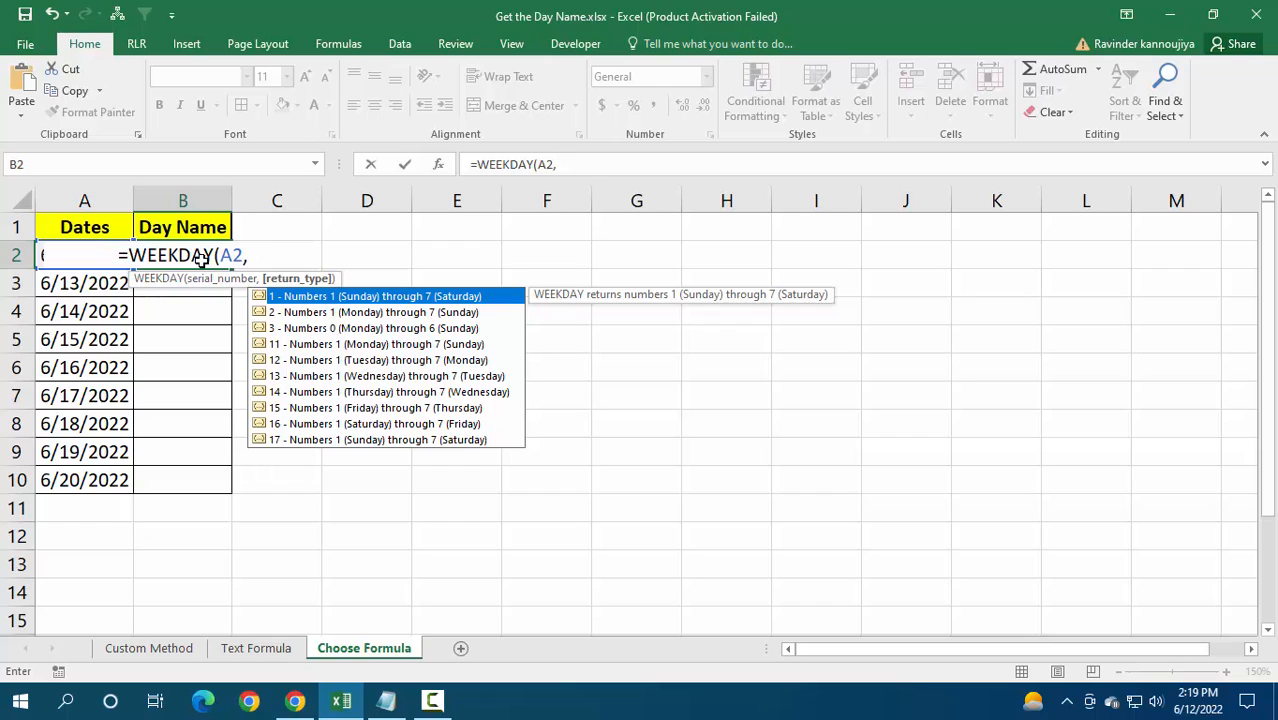
{"action": "key", "text": "Down"}
{"action": "key", "text": "Down"}
{"action": "key", "text": "Down"}
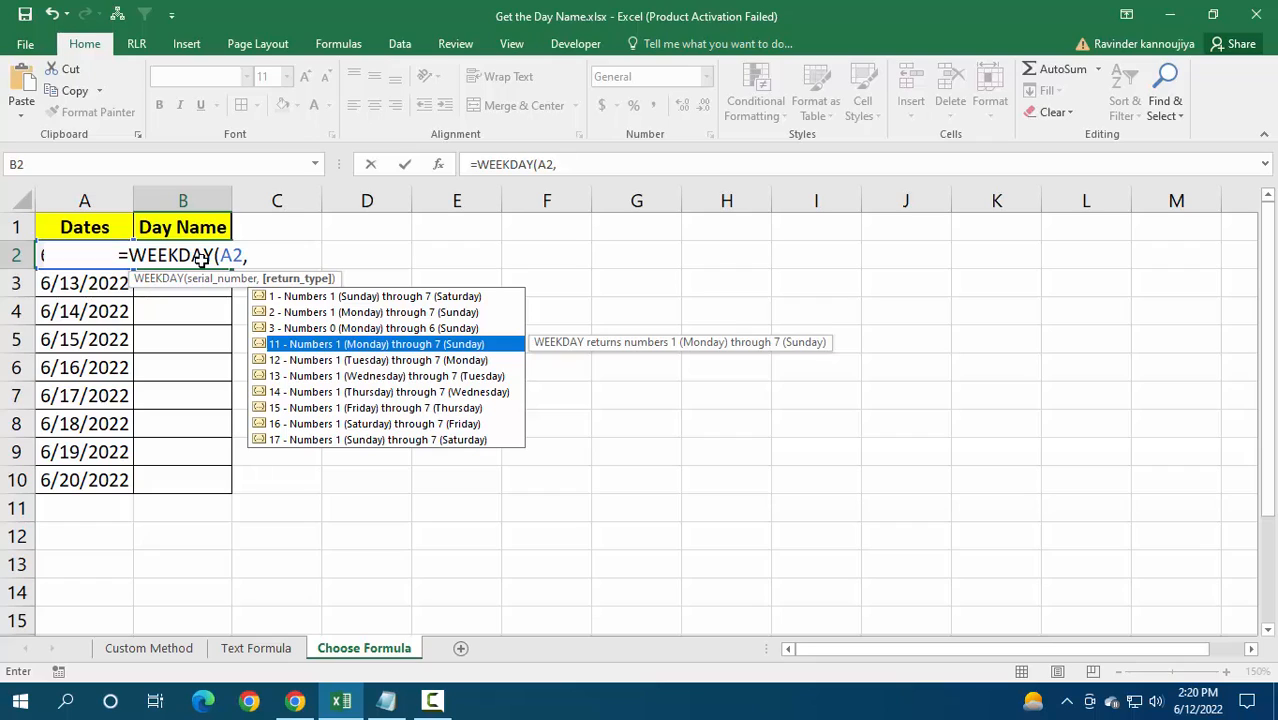
{"action": "key", "text": "Up"}
{"action": "key", "text": "Up"}
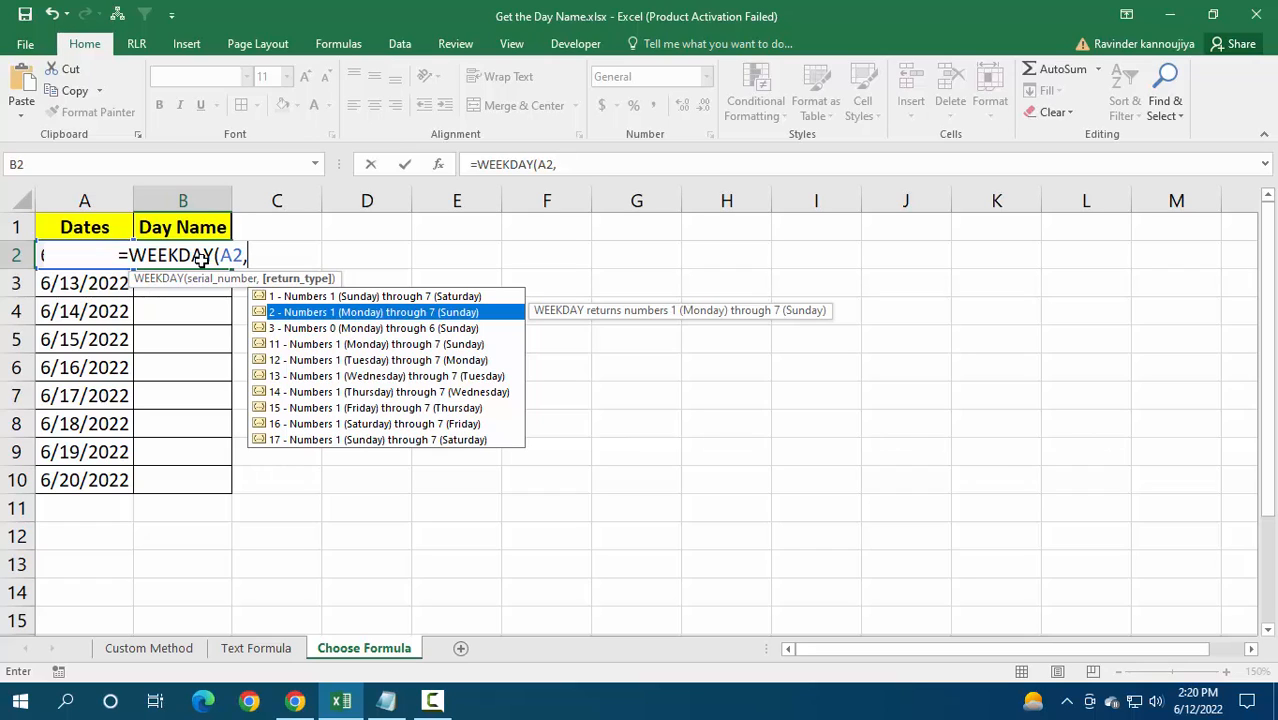
{"action": "key", "text": "Escape"}
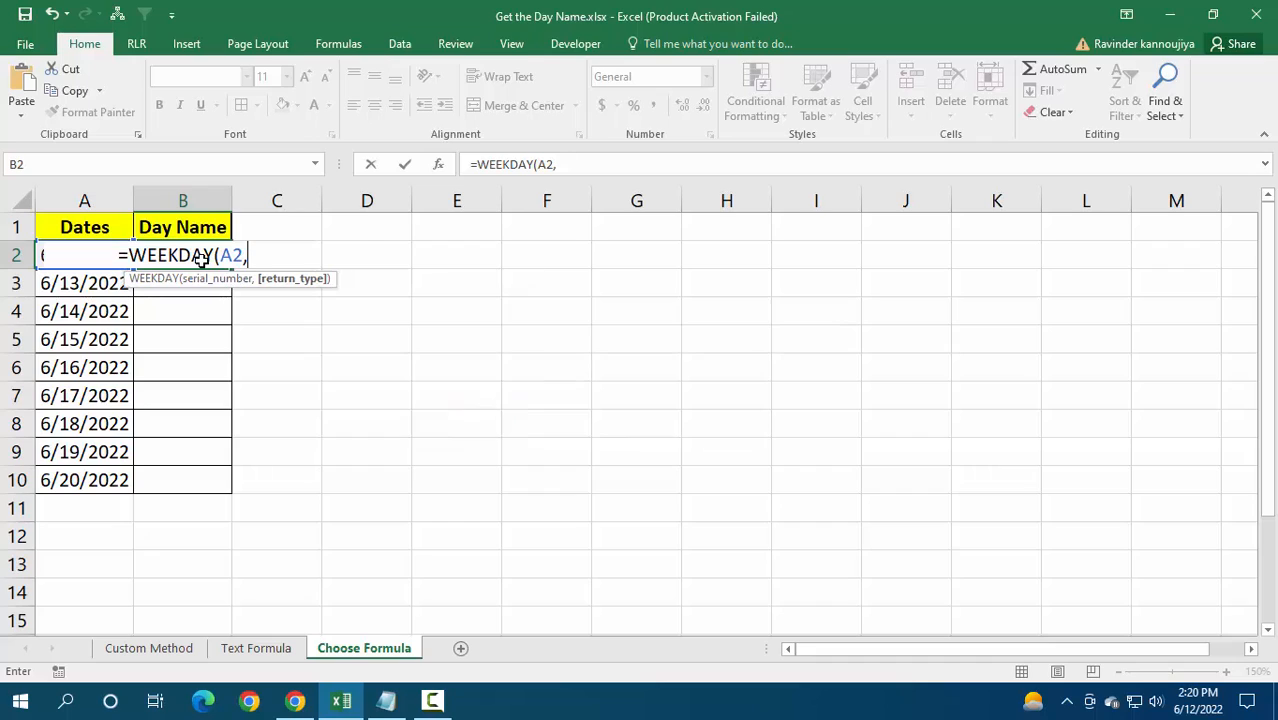
{"action": "type", "text": "2"}
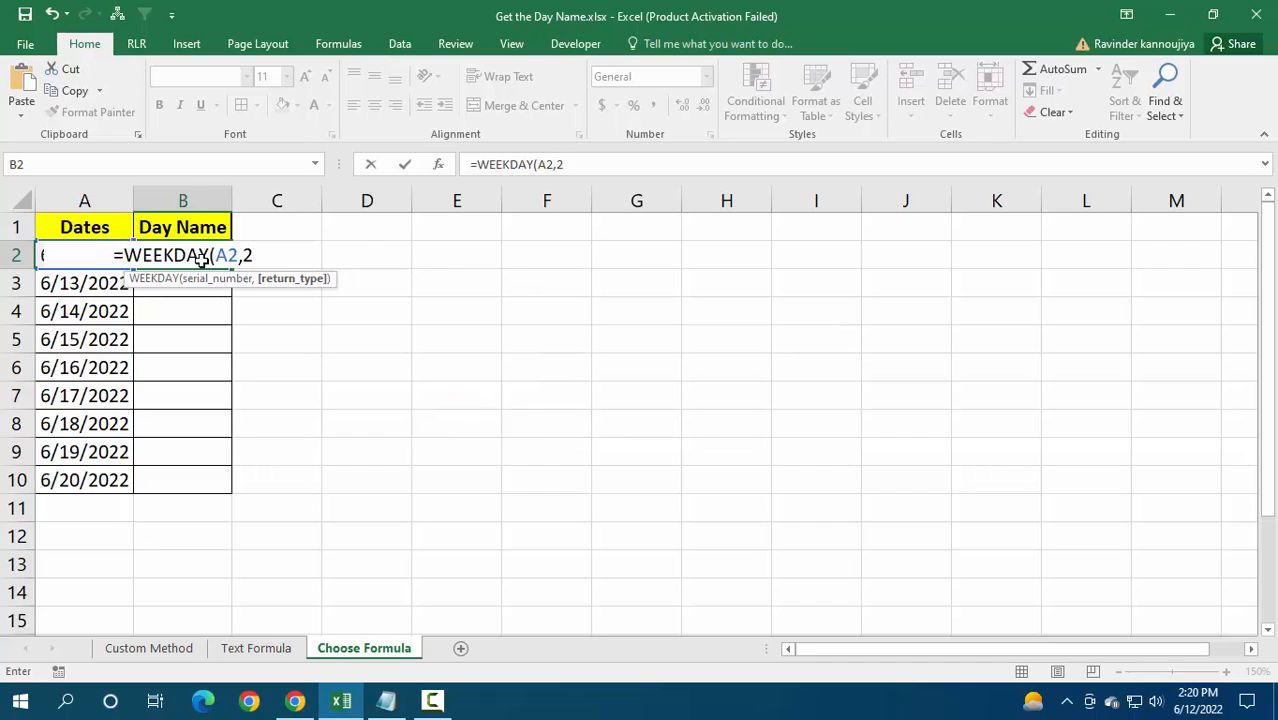
{"action": "type", "text": ")"}
{"action": "key", "text": "Return"}
{"action": "left_click", "coordinate": [201, 259]}
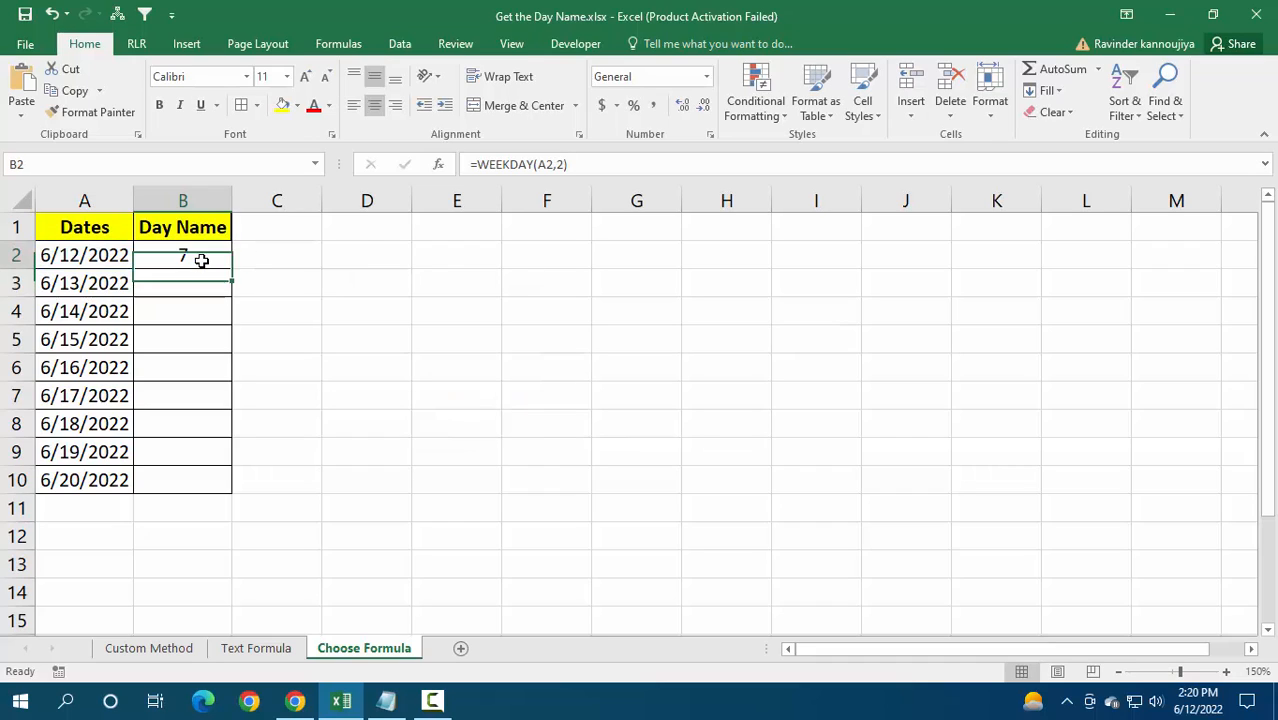
Fill the WEEKDAY formula from B2 down through B10.
{"action": "left_click", "coordinate": [66, 256]}
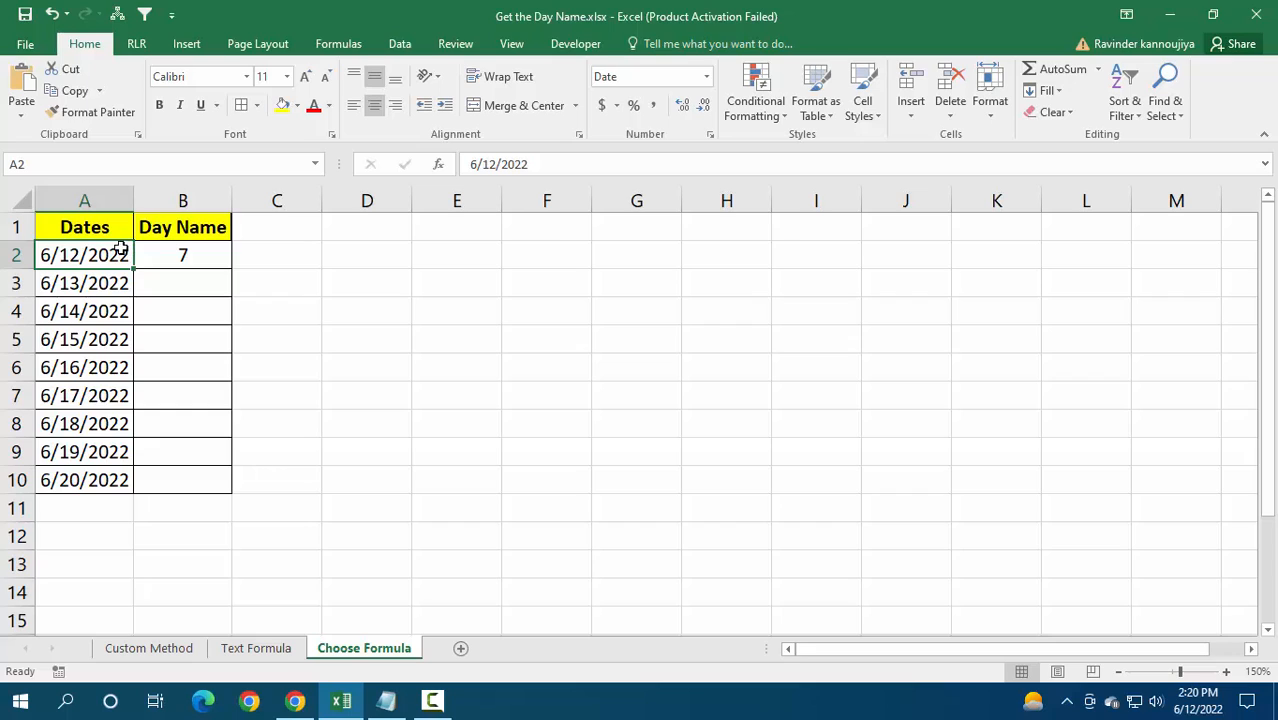
{"action": "left_click", "coordinate": [205, 259]}
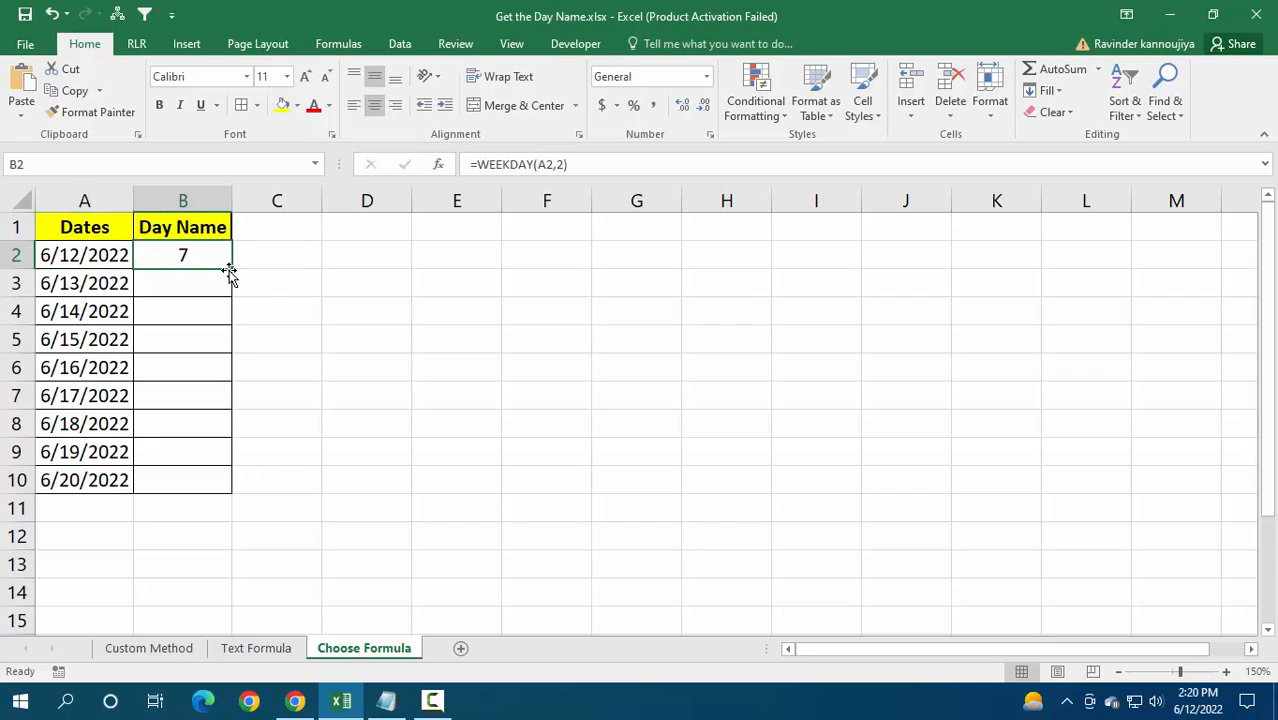
{"action": "double_click", "coordinate": [231, 270]}
{"action": "left_click", "coordinate": [210, 261]}
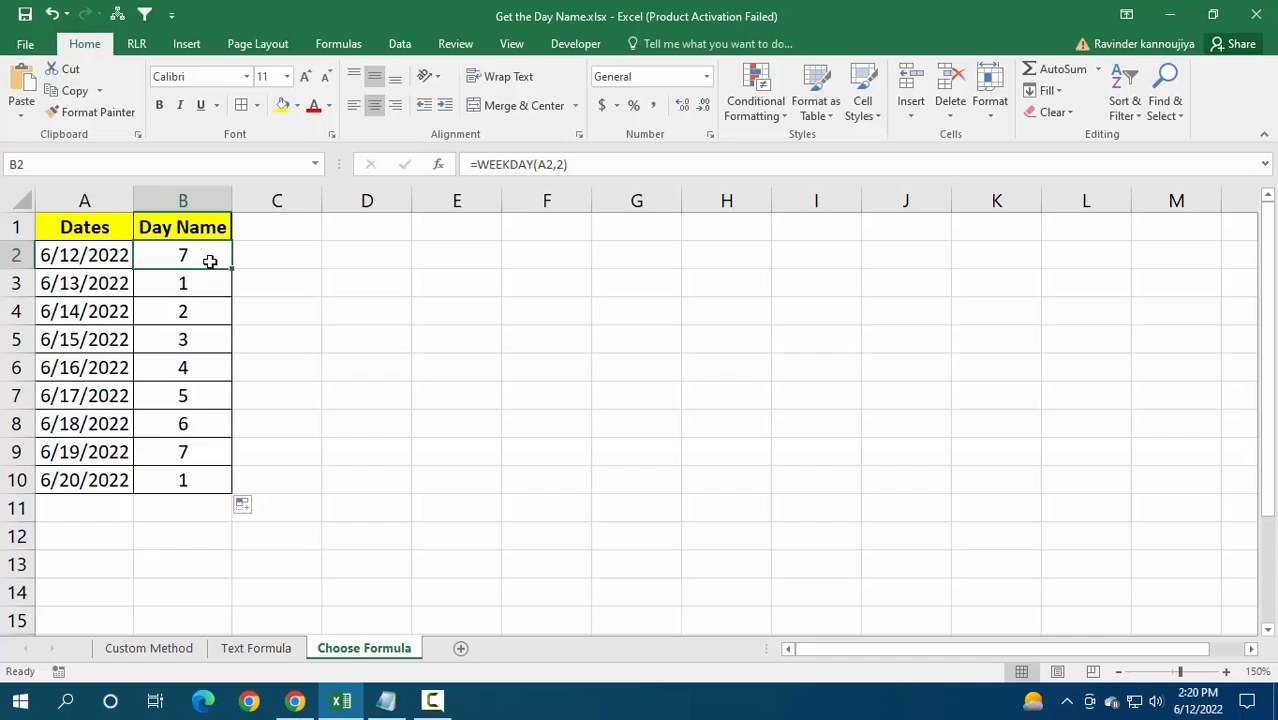
{"action": "double_click", "coordinate": [210, 261]}
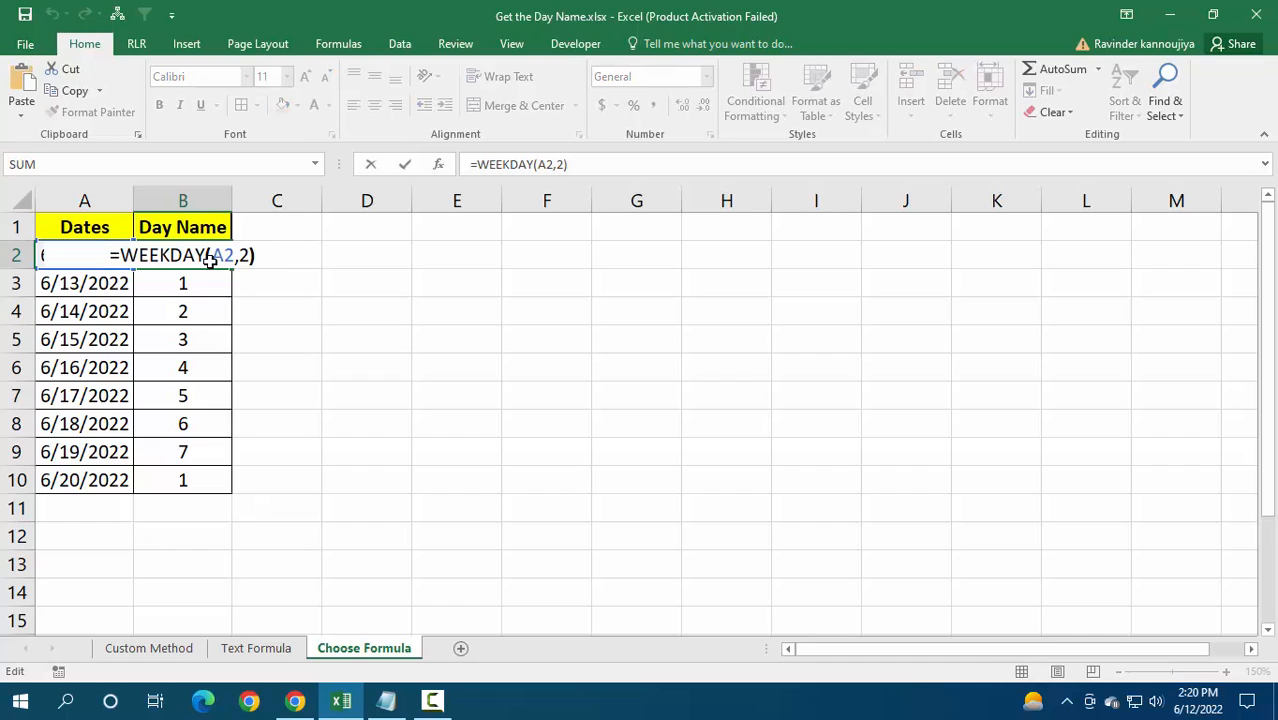
{"action": "key", "text": "Left"}
{"action": "key", "text": "Left"}
{"action": "key", "text": "Left"}
{"action": "key", "text": "Left"}
{"action": "key", "text": "Left"}
{"action": "key", "text": "Left"}
{"action": "key", "text": "Left"}
{"action": "key", "text": "Left"}
{"action": "key", "text": "Escape"}
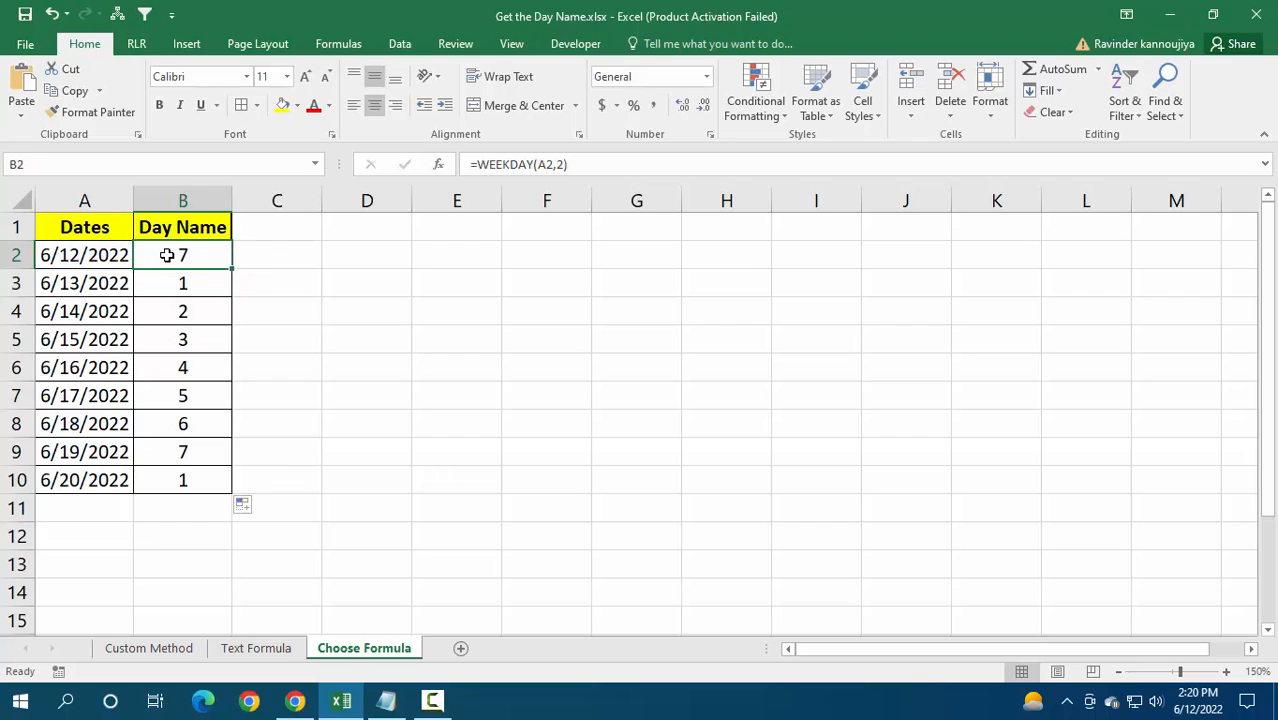
Left-align the weekday numbers in B2:B10.
{"action": "left_click_drag", "start_coordinate": [171, 253], "coordinate": [161, 468]}
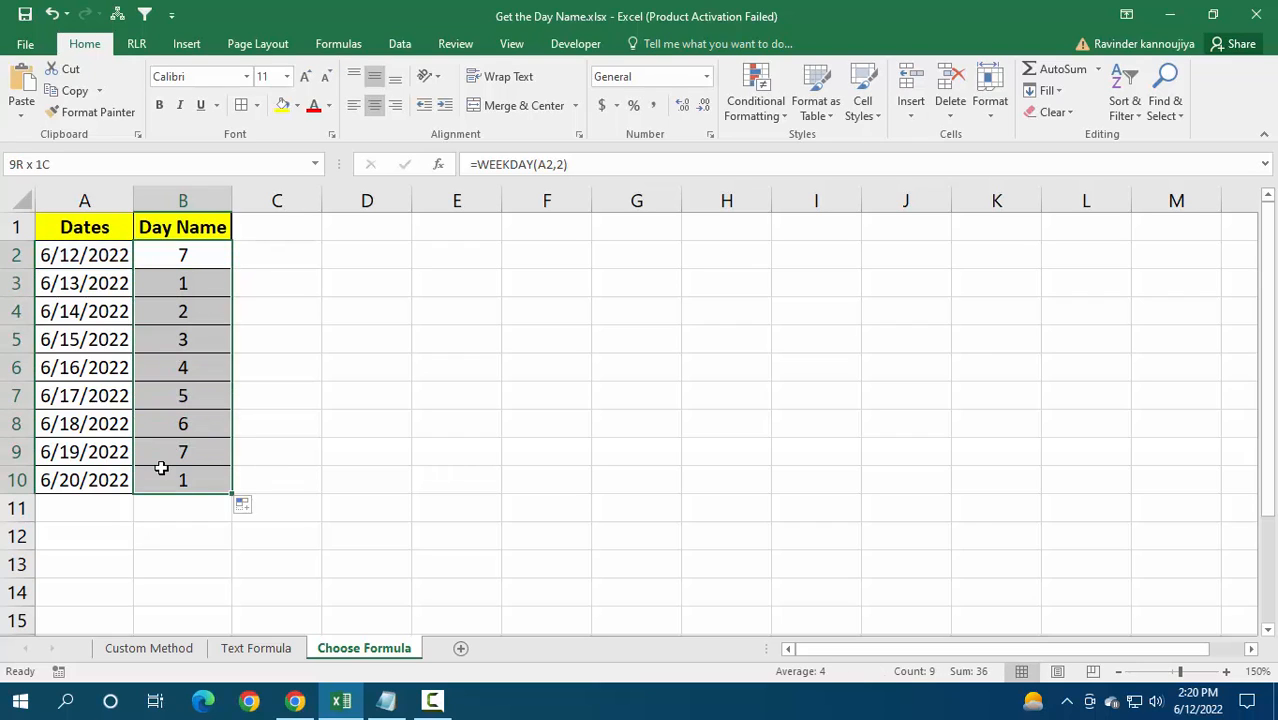
{"action": "left_click", "coordinate": [355, 106]}
Wrap the WEEKDAY(A2,2) expression in B2 in a CHOOSE function as its index_num argument.
{"action": "left_click", "coordinate": [191, 248]}
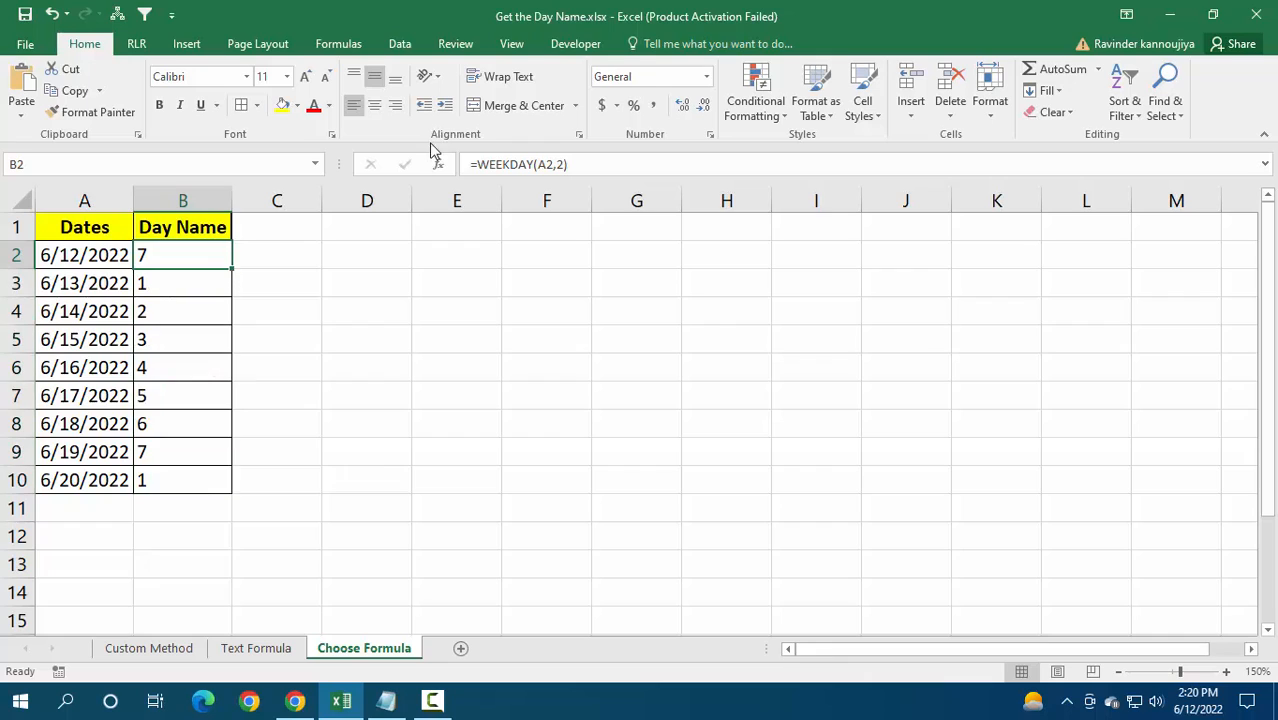
{"action": "key", "text": "F2"}
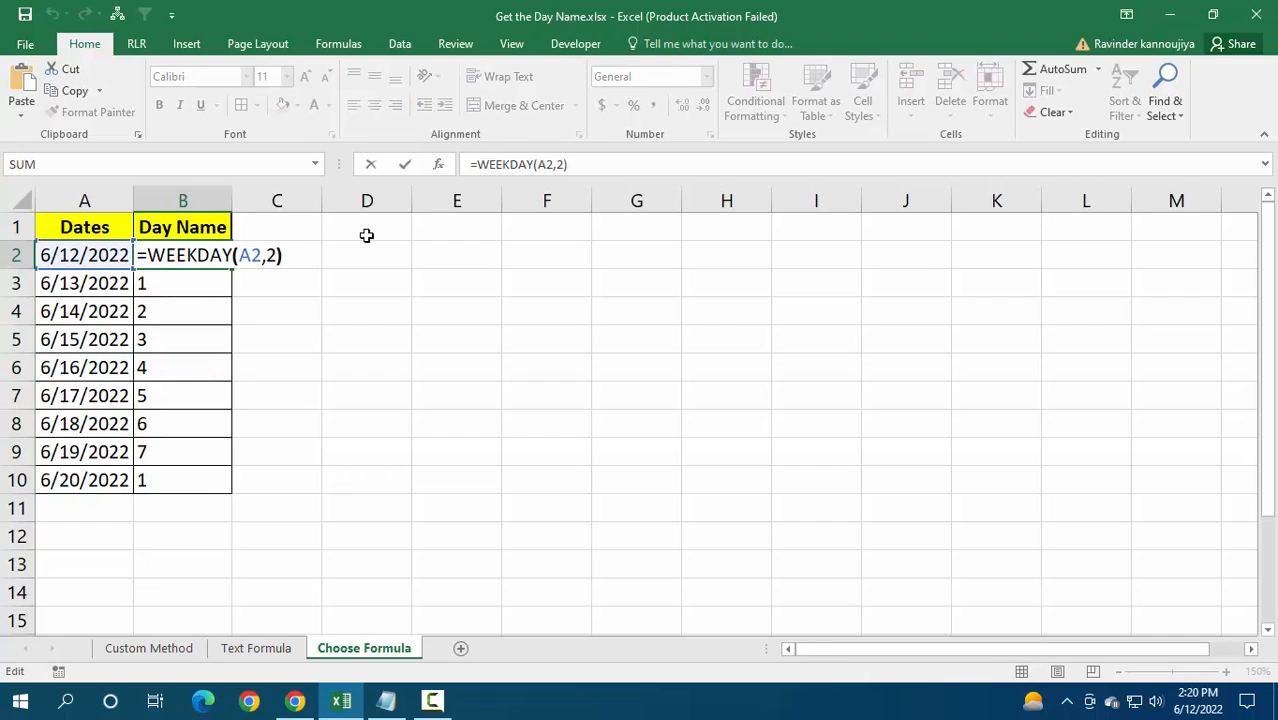
{"action": "key", "text": "Left"}
{"action": "key", "text": "Left"}
{"action": "key", "text": "Left"}
{"action": "key", "text": "Left"}
{"action": "key", "text": "Left"}
{"action": "key", "text": "Left"}
{"action": "key", "text": "Left"}
{"action": "key", "text": "Left"}
{"action": "key", "text": "Left"}
{"action": "key", "text": "Left"}
{"action": "key", "text": "Left"}
{"action": "key", "text": "Left"}
{"action": "key", "text": "Left"}
{"action": "type", "text": "choo"}
{"action": "key", "text": "Tab"}
{"action": "key", "text": "End"}
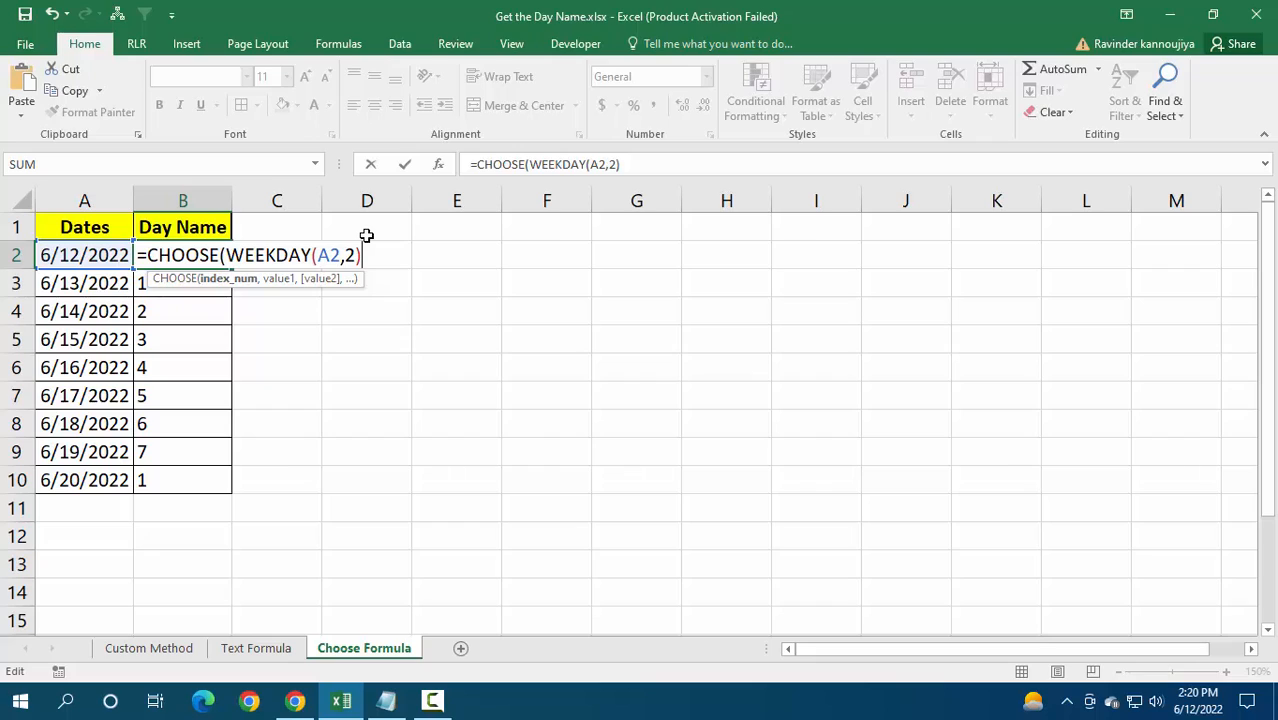
Complete the CHOOSE formula in B2 with the values "Mon","Tue","Wed","Thu","Fri","Sat" and enter it.
{"action": "type", "text": ","}
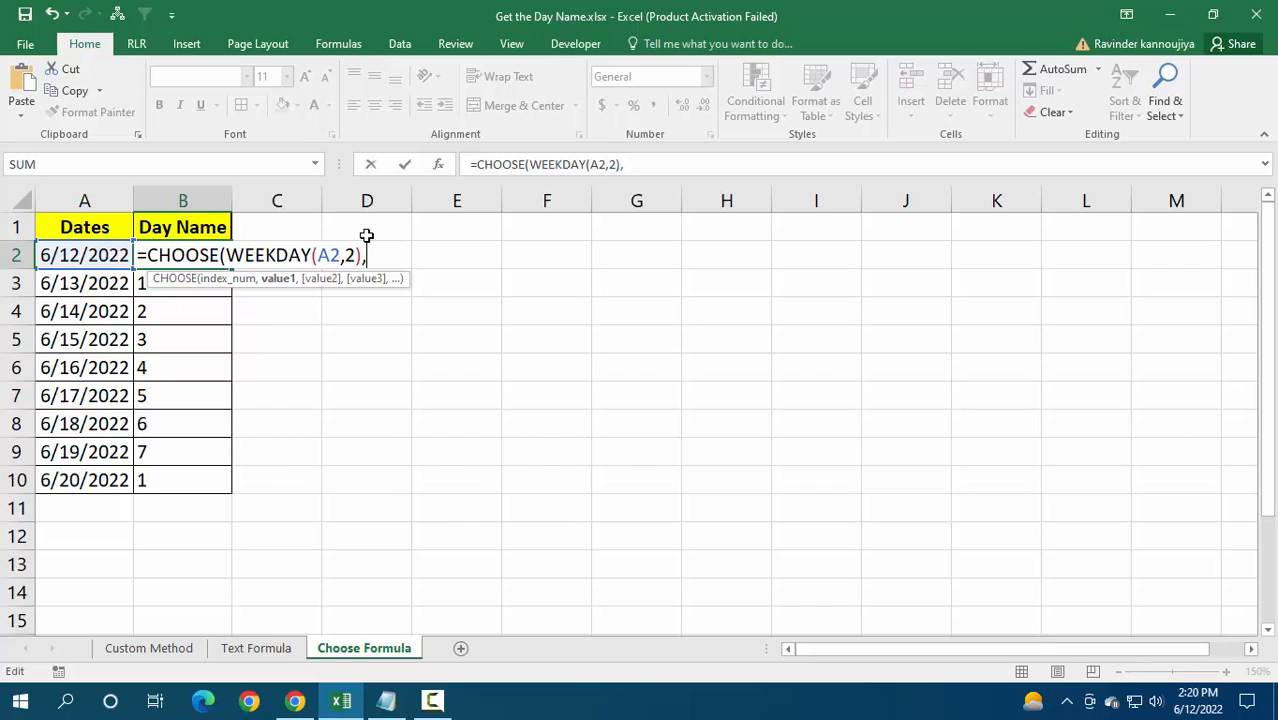
{"action": "type", "text": "\"Mon\","}
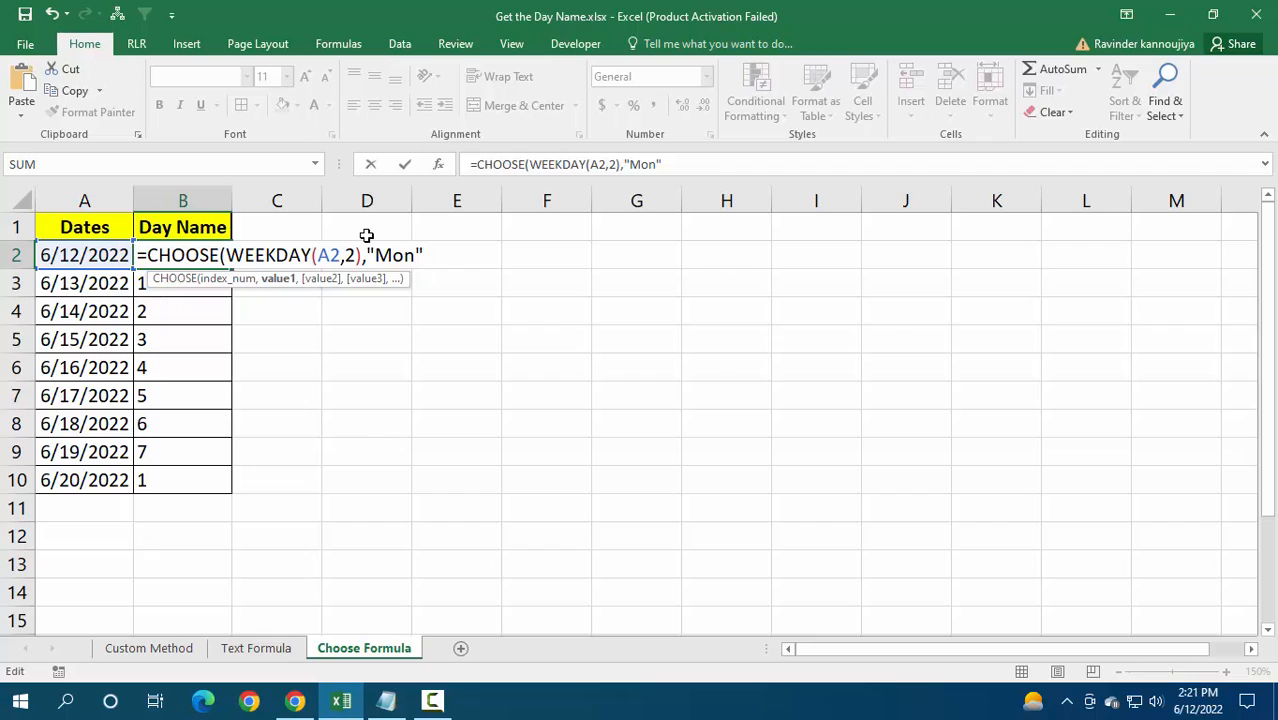
{"action": "type", "text": "\"Tue"}
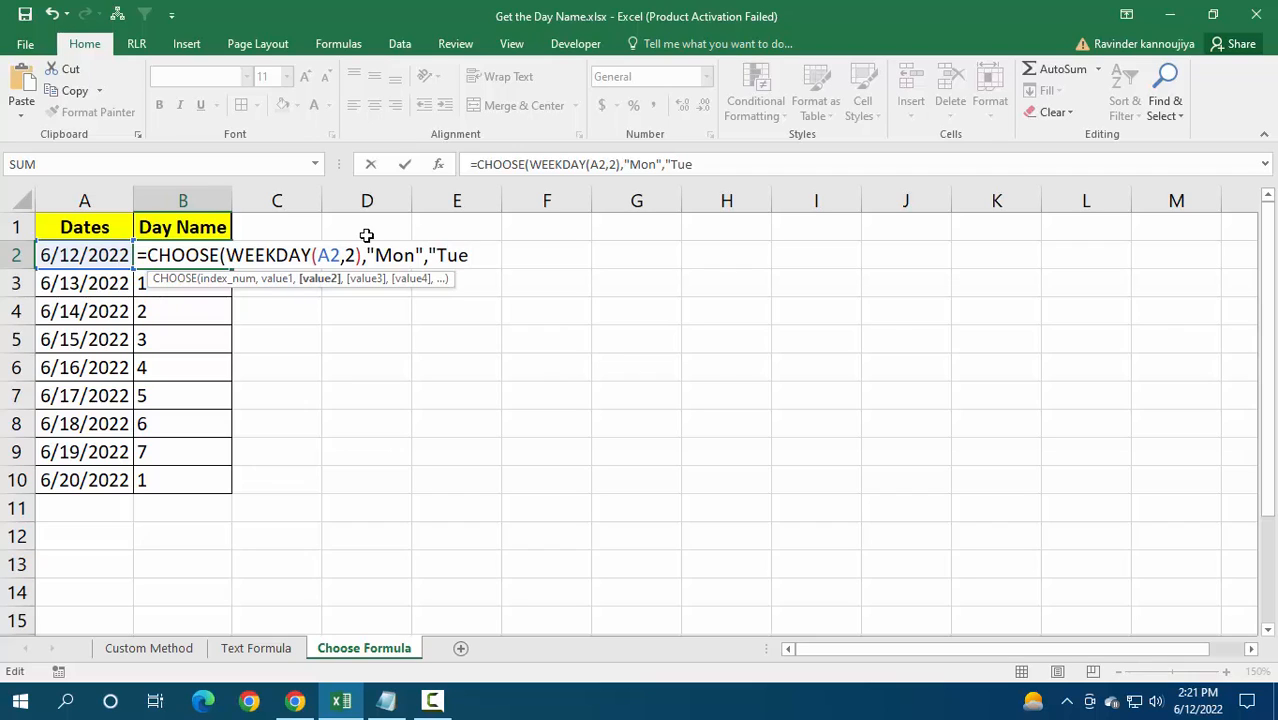
{"action": "type", "text": "\",\""}
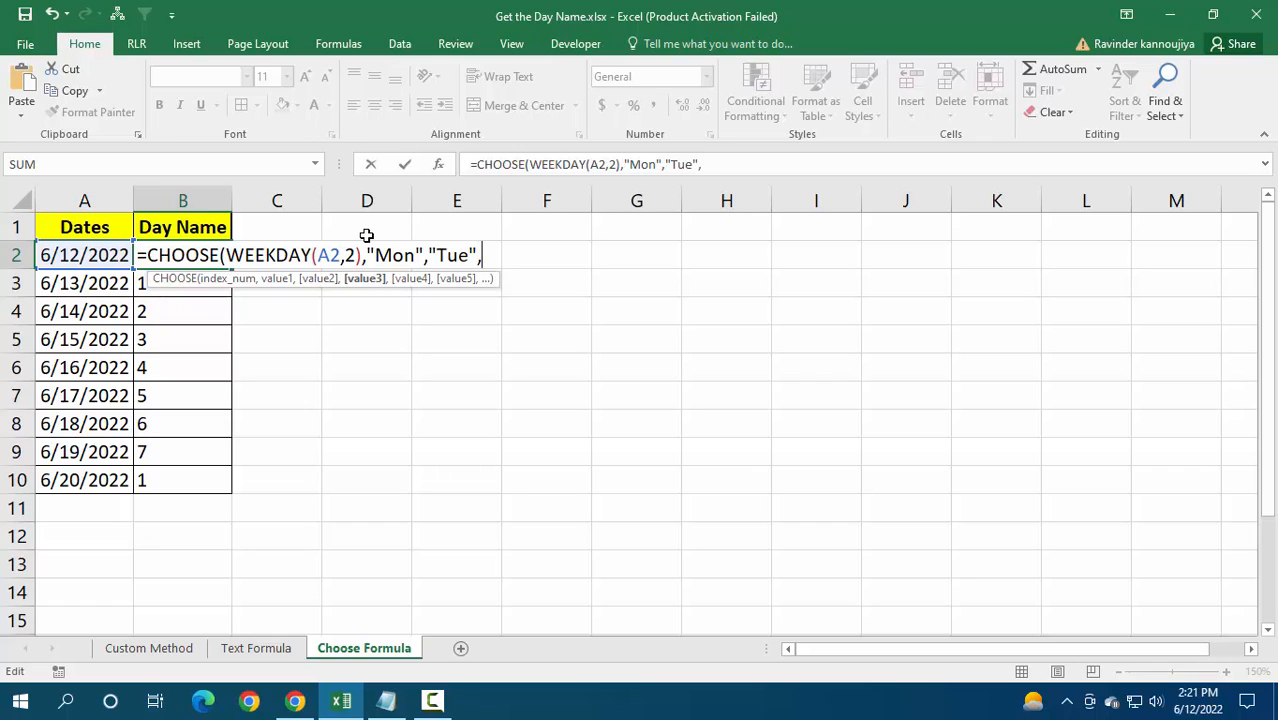
{"action": "type", "text": "Wed\",\""}
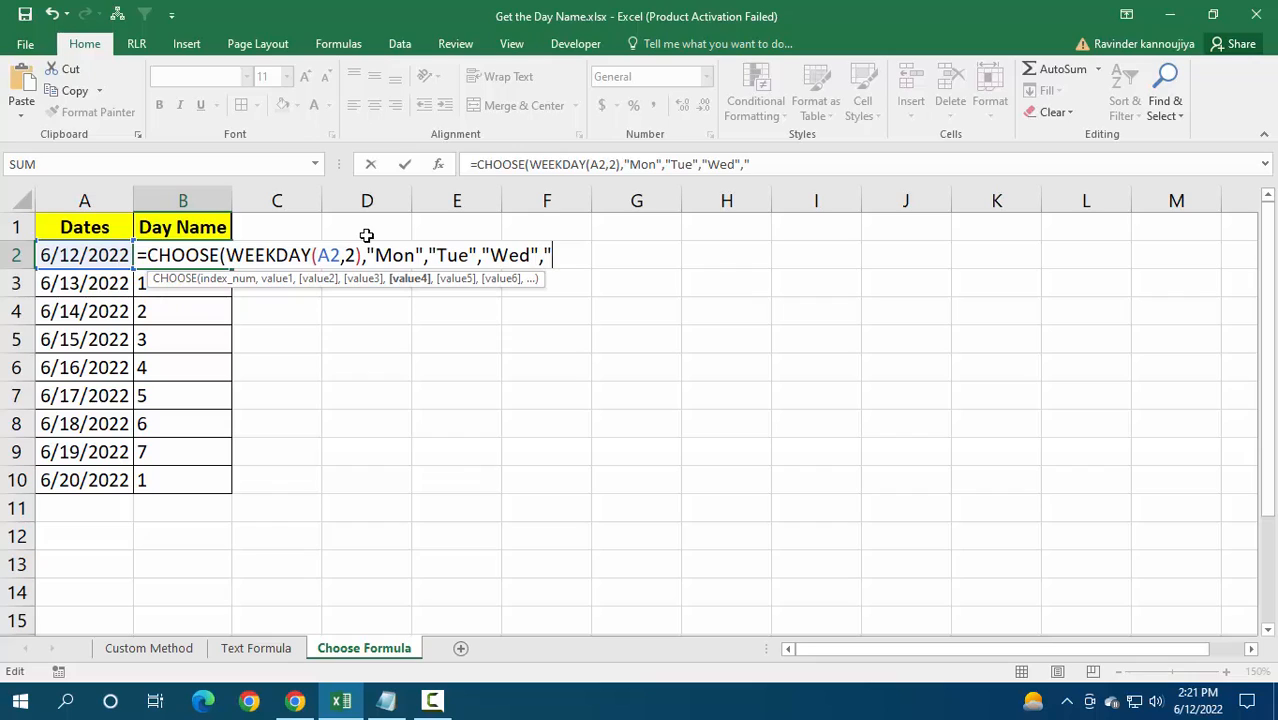
{"action": "type", "text": "Thu\",\"F"}
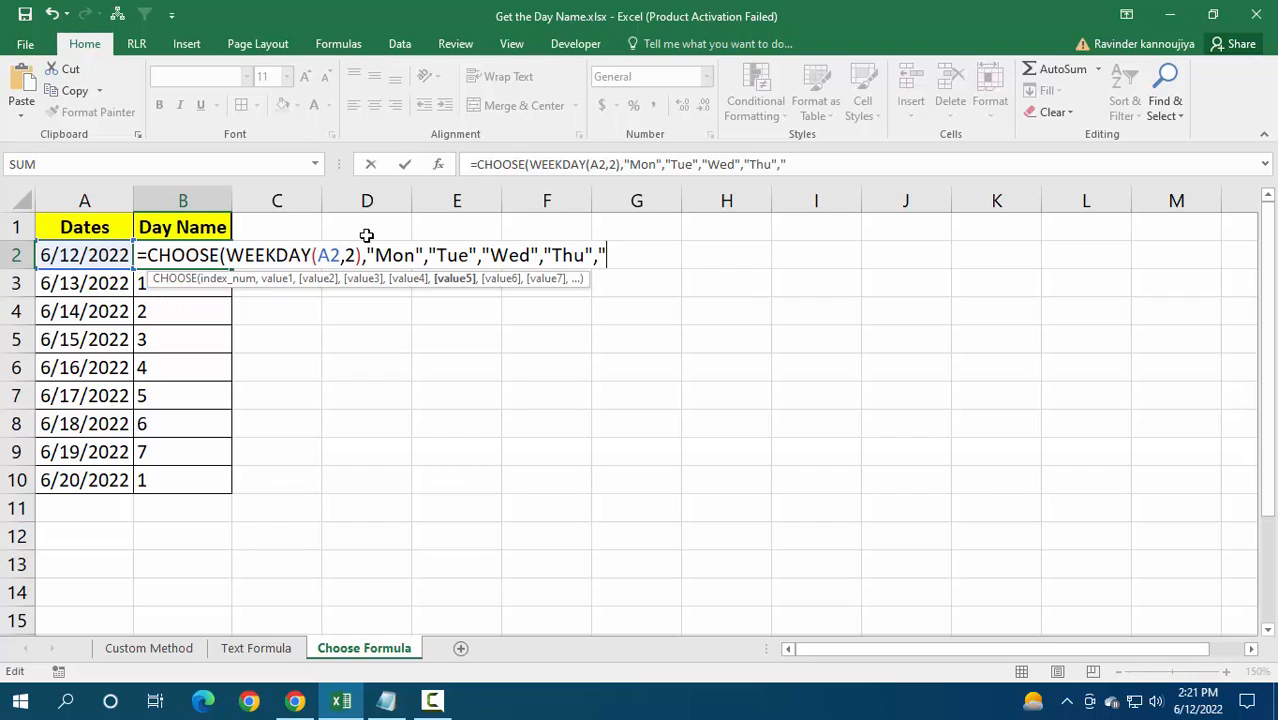
{"action": "type", "text": "ri\",\"Sat"}
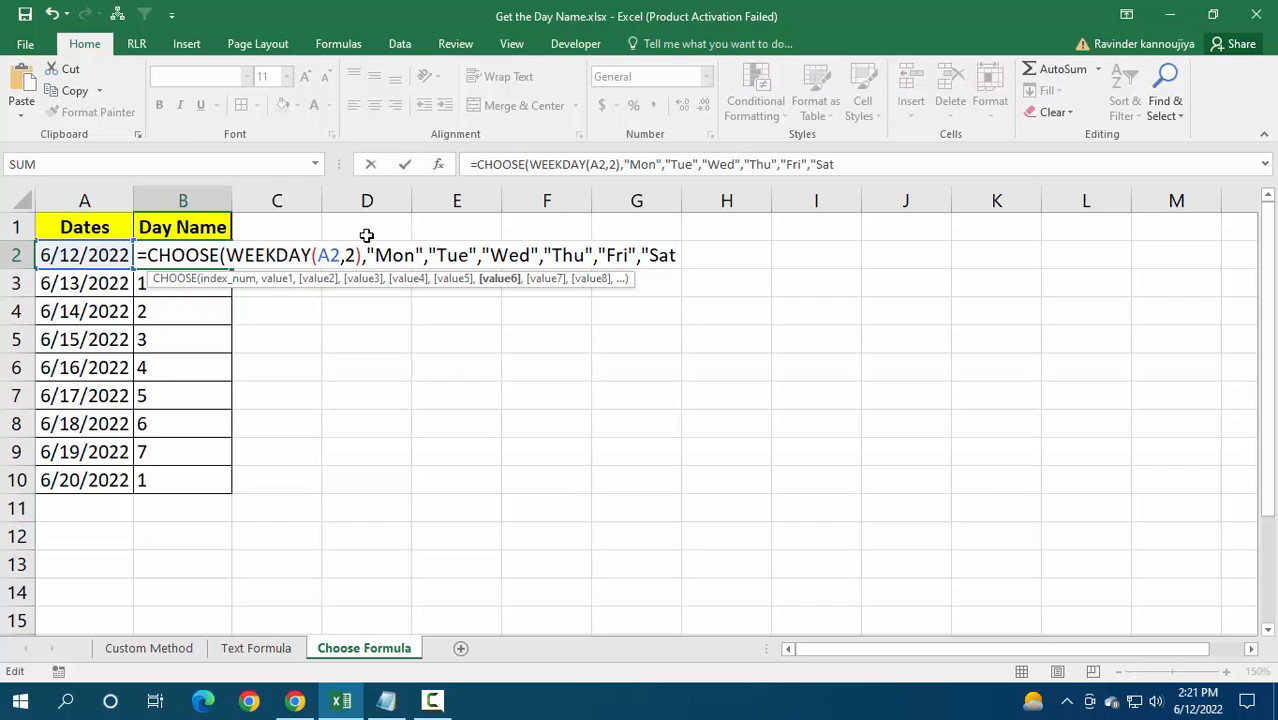
{"action": "type", "text": "\""}
{"action": "type", "text": ")"}
{"action": "key", "text": "Return"}
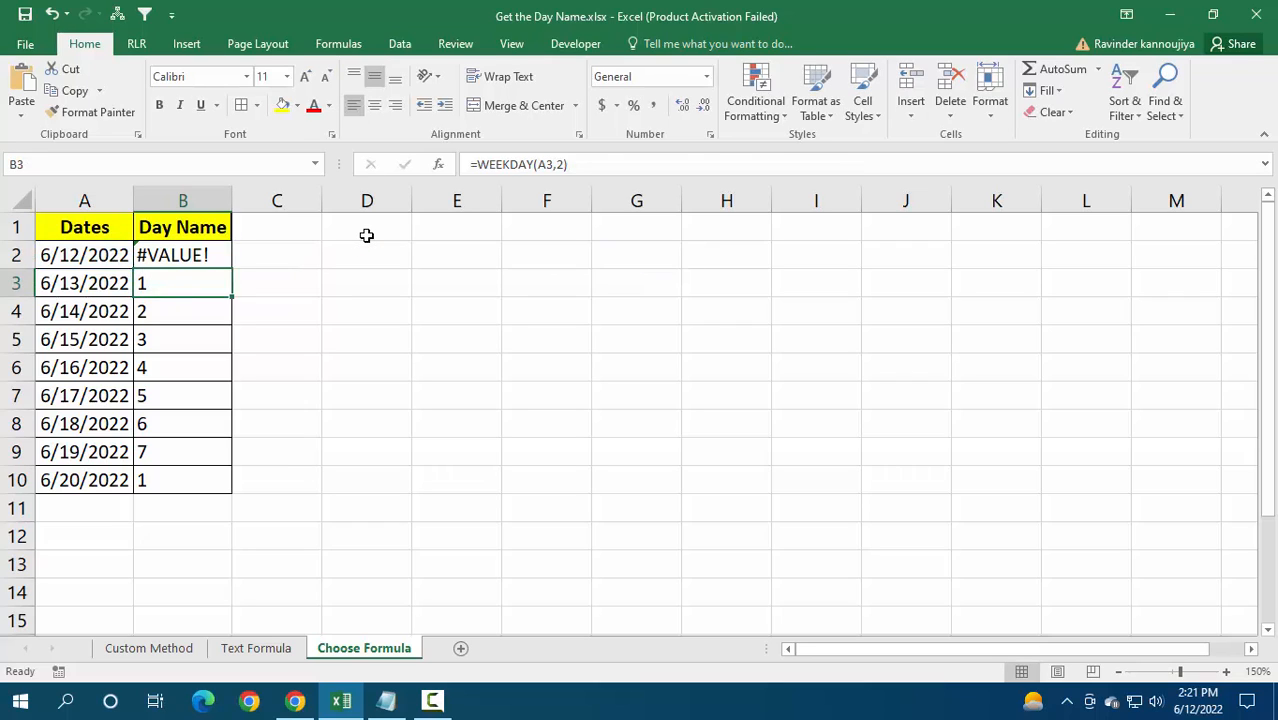
Check the list of day values in the CHOOSE formula in B2.
{"action": "key", "text": "Up"}
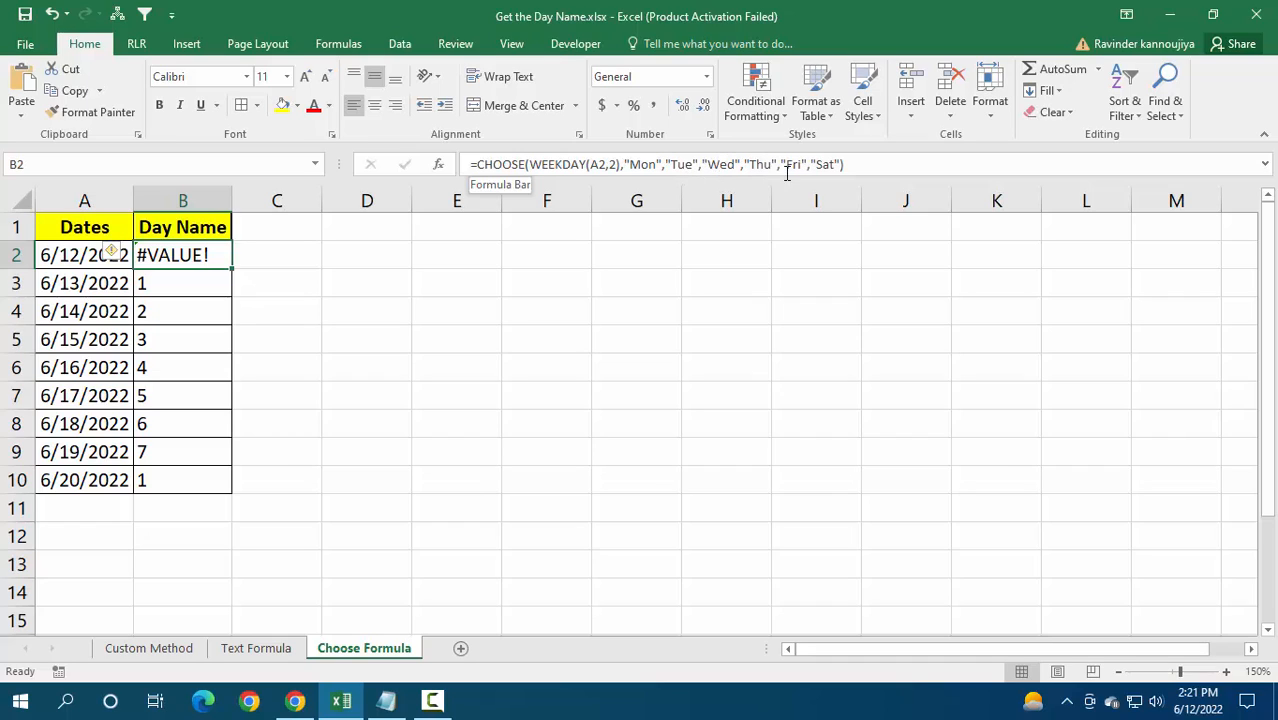
{"action": "left_click", "coordinate": [856, 163]}
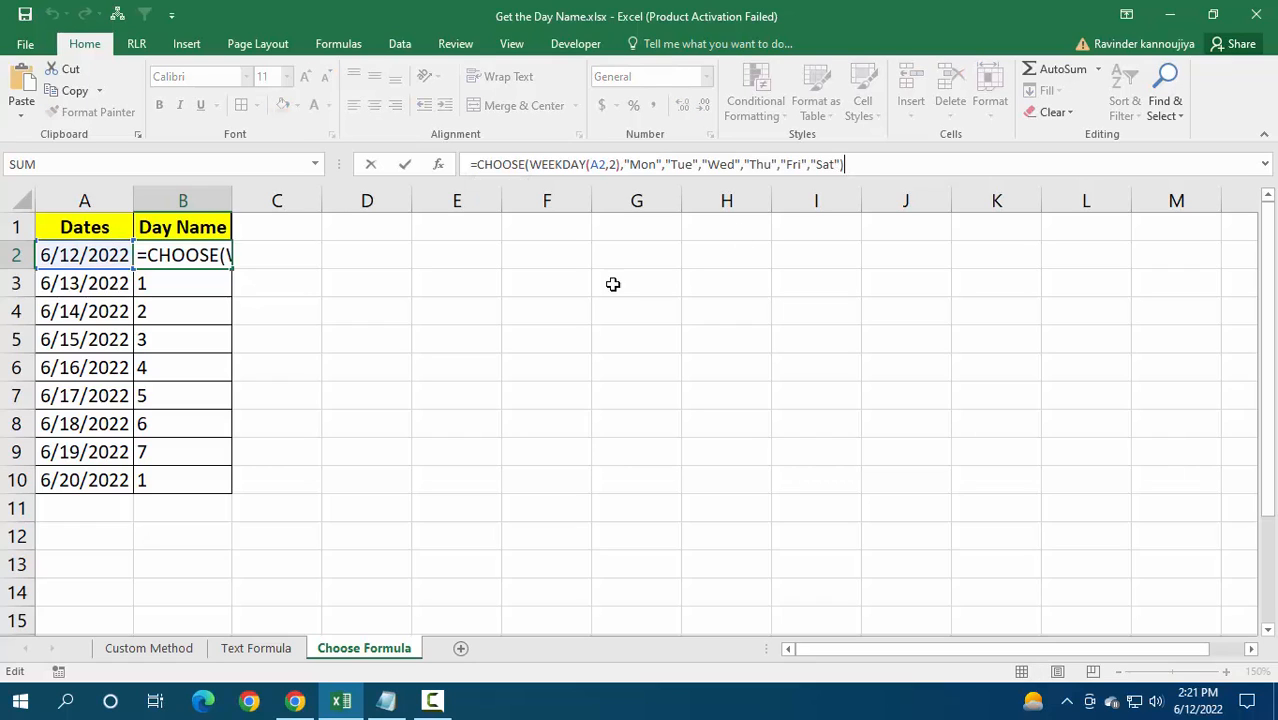
{"action": "left_click", "coordinate": [198, 258]}
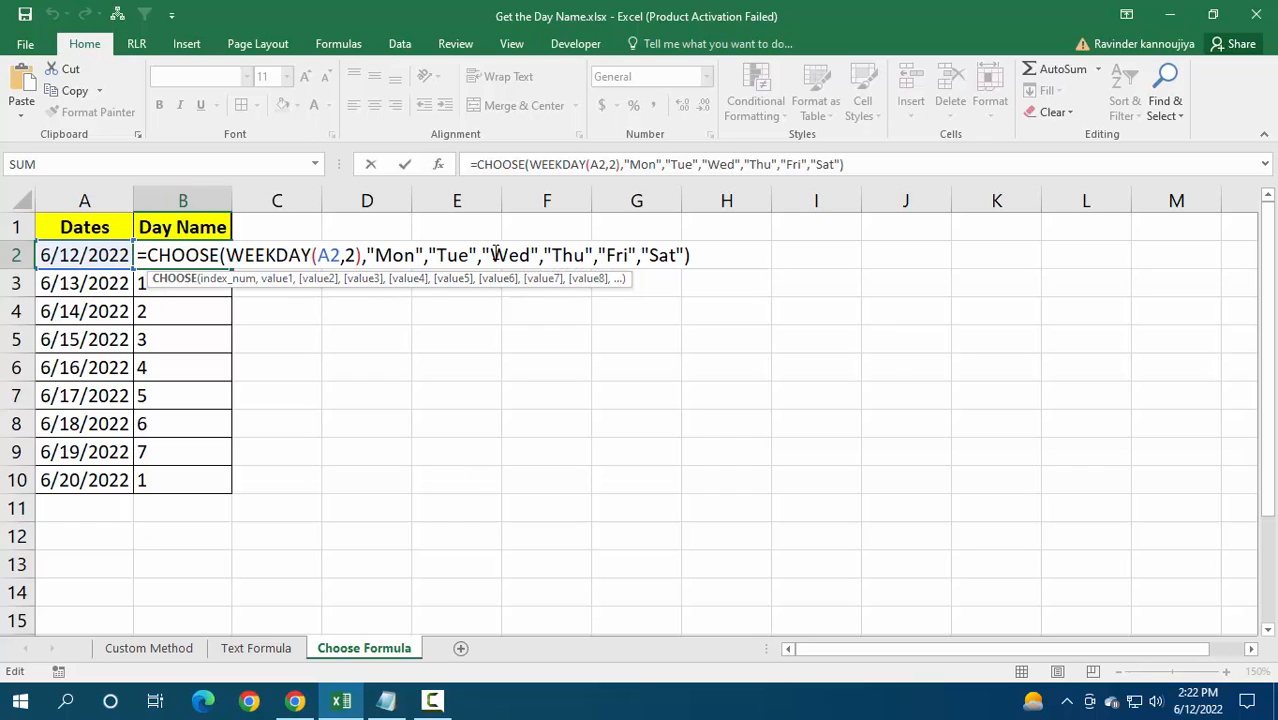
{"action": "left_click", "coordinate": [698, 256]}
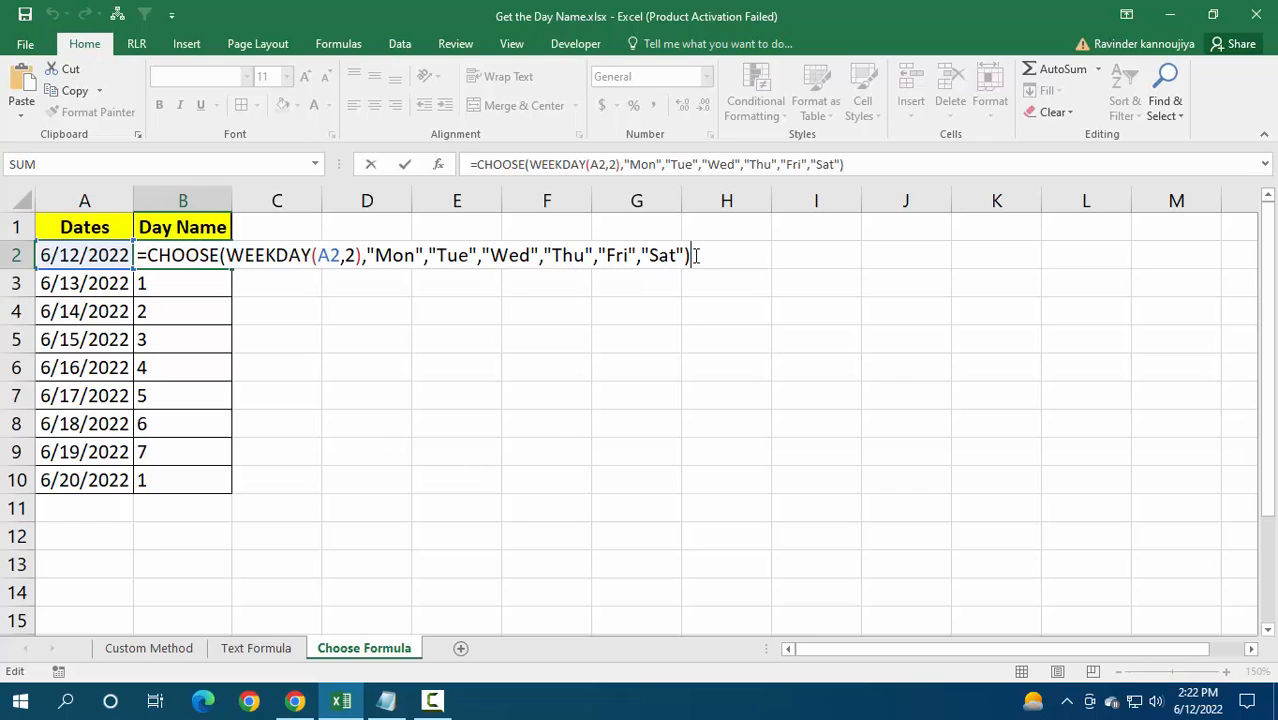
{"action": "key", "text": "ctrl+Return"}
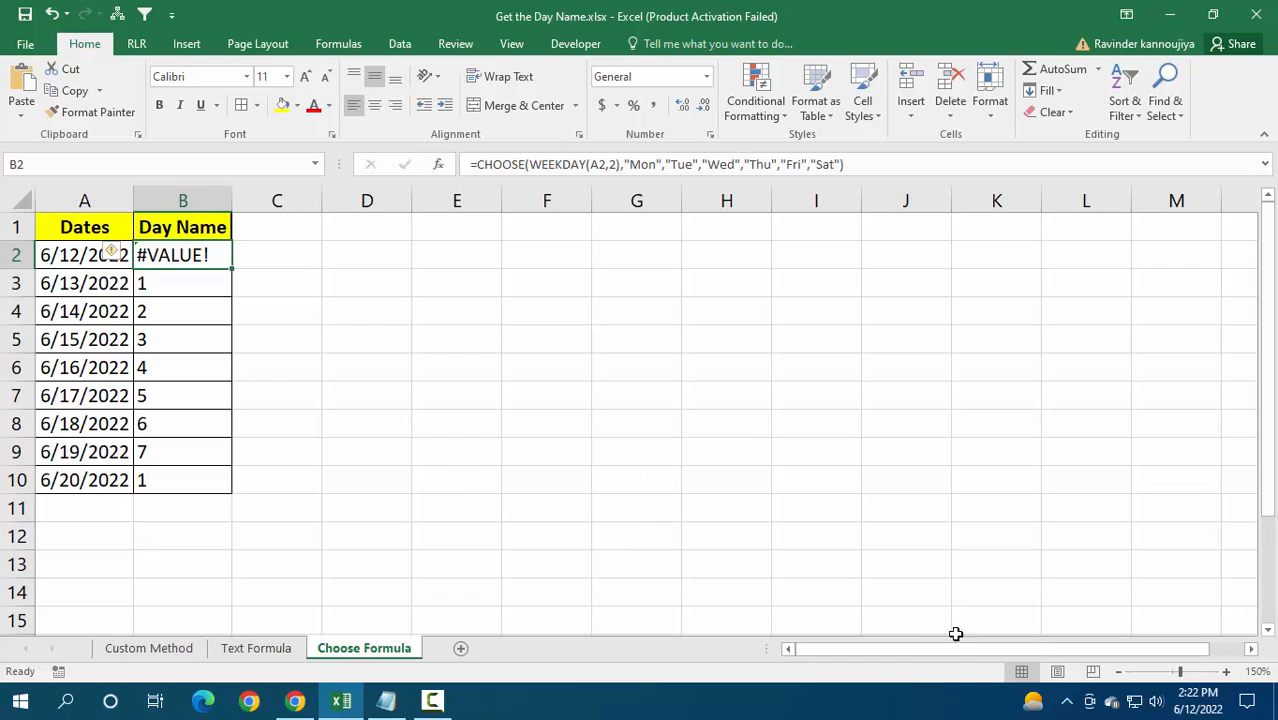
{"action": "left_click", "coordinate": [432, 700]}
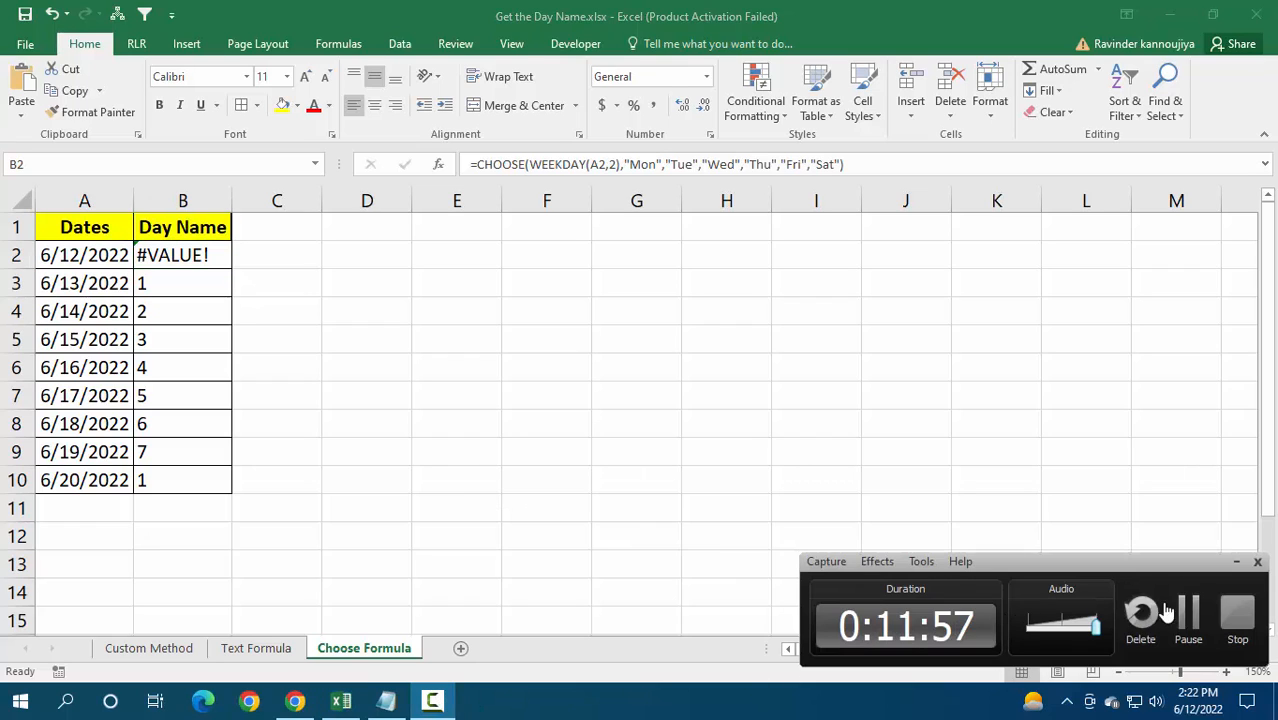
{"action": "left_click", "coordinate": [1190, 612]}
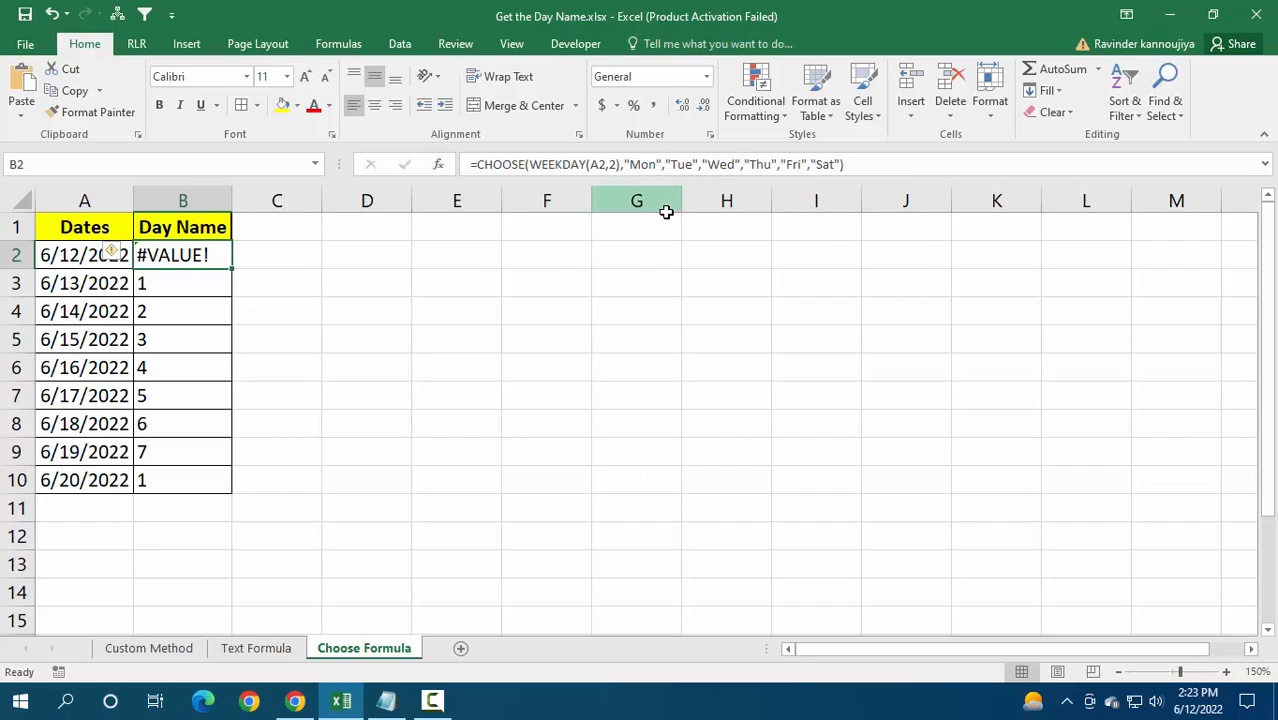
Add "Sun" as the seventh value of the CHOOSE formula in B2 and fill the formula down through B10.
{"action": "key", "text": "F2"}
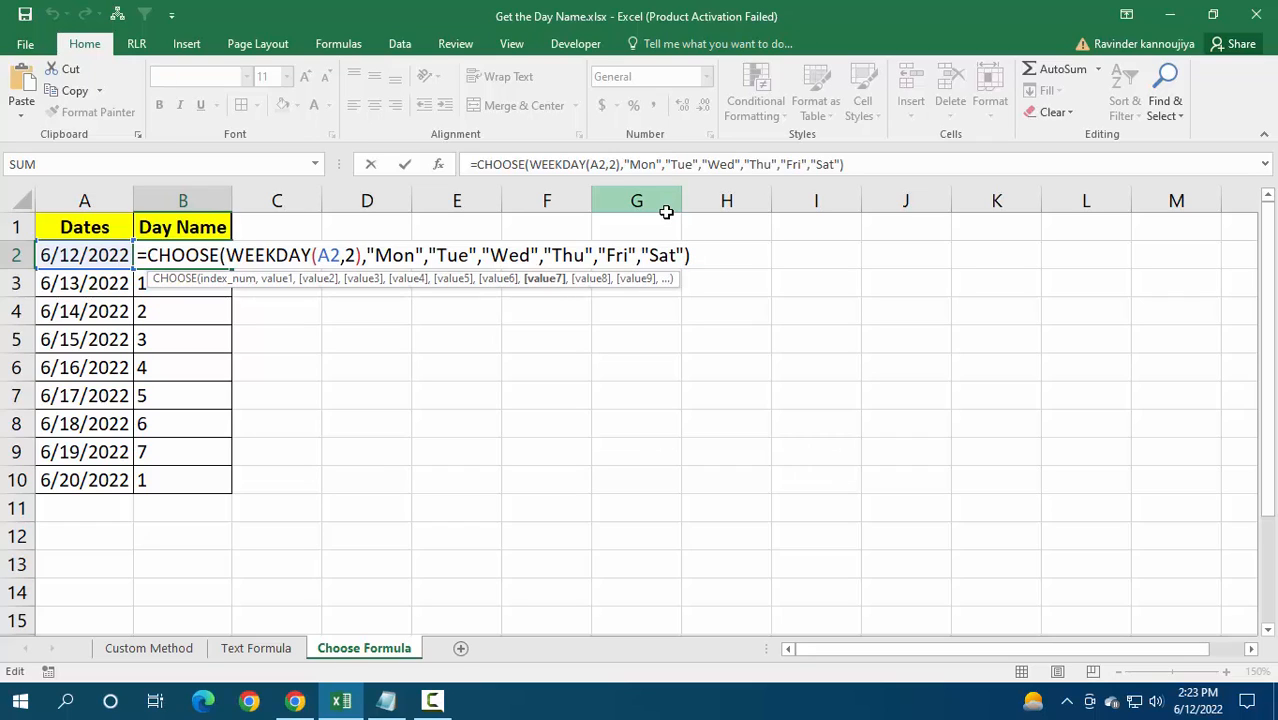
{"action": "type", "text": ",\"Sun\""}
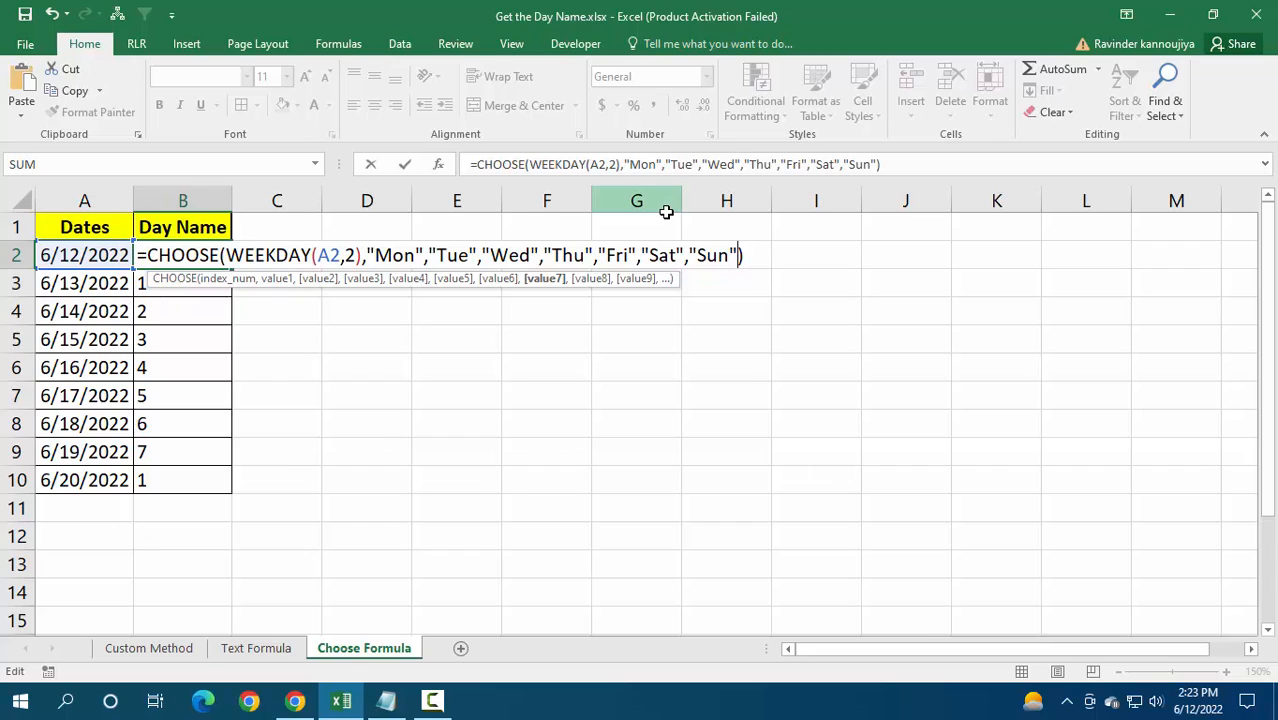
{"action": "key", "text": "Return"}
{"action": "key", "text": "Up"}
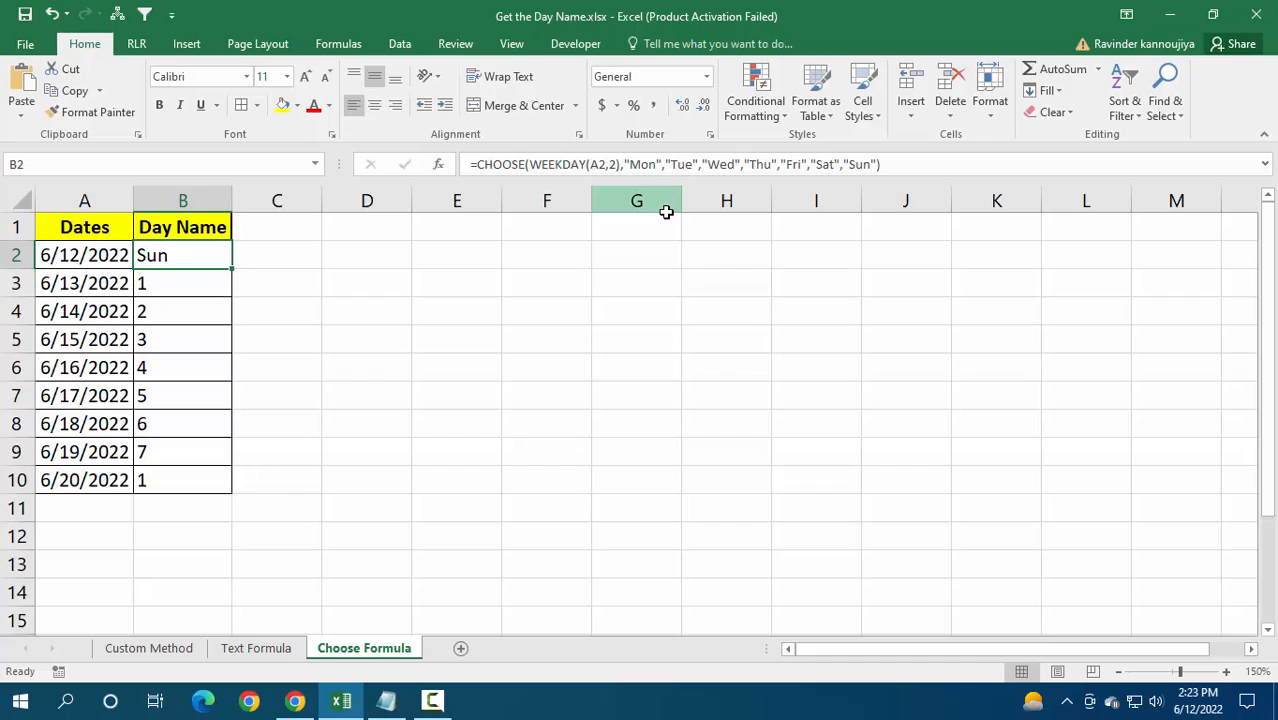
{"action": "double_click", "coordinate": [231, 271]}
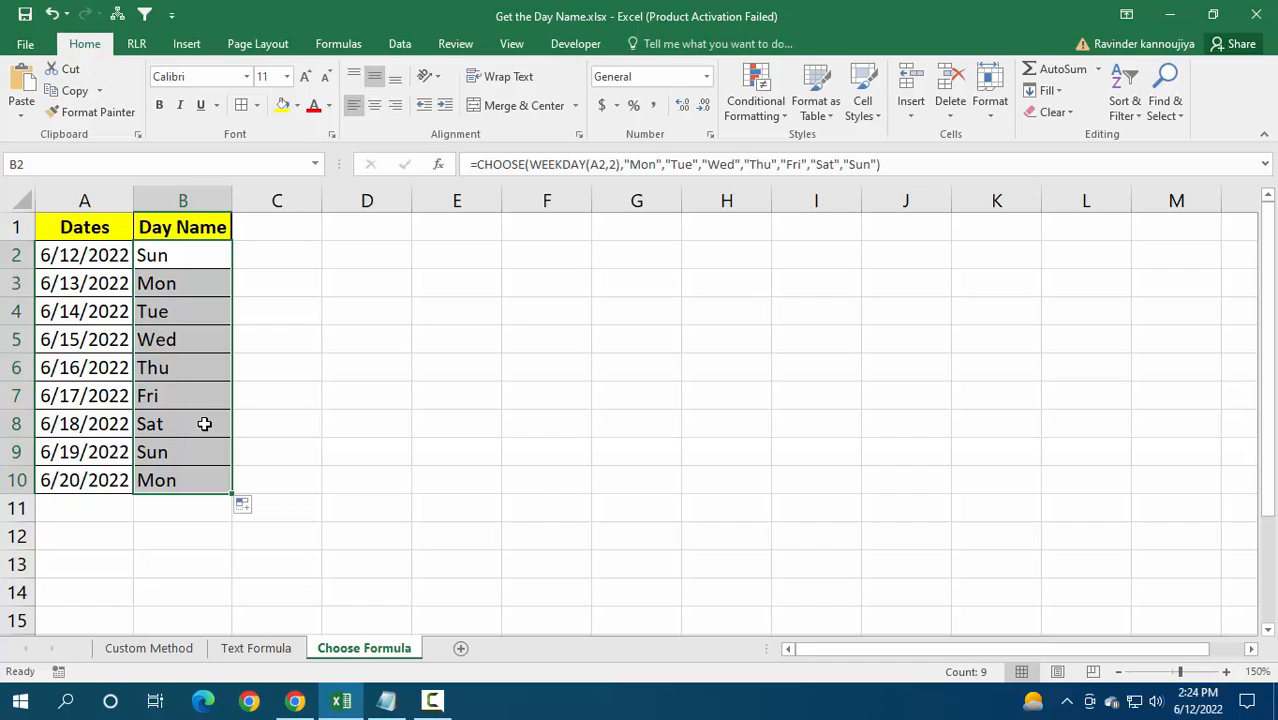
Replace "Mon" with "Working" in B2's CHOOSE formula and copy the word Working.
{"action": "left_click", "coordinate": [658, 166]}
{"action": "key", "text": "shift+Left"}
{"action": "key", "text": "shift+Left"}
{"action": "key", "text": "shift+Left"}
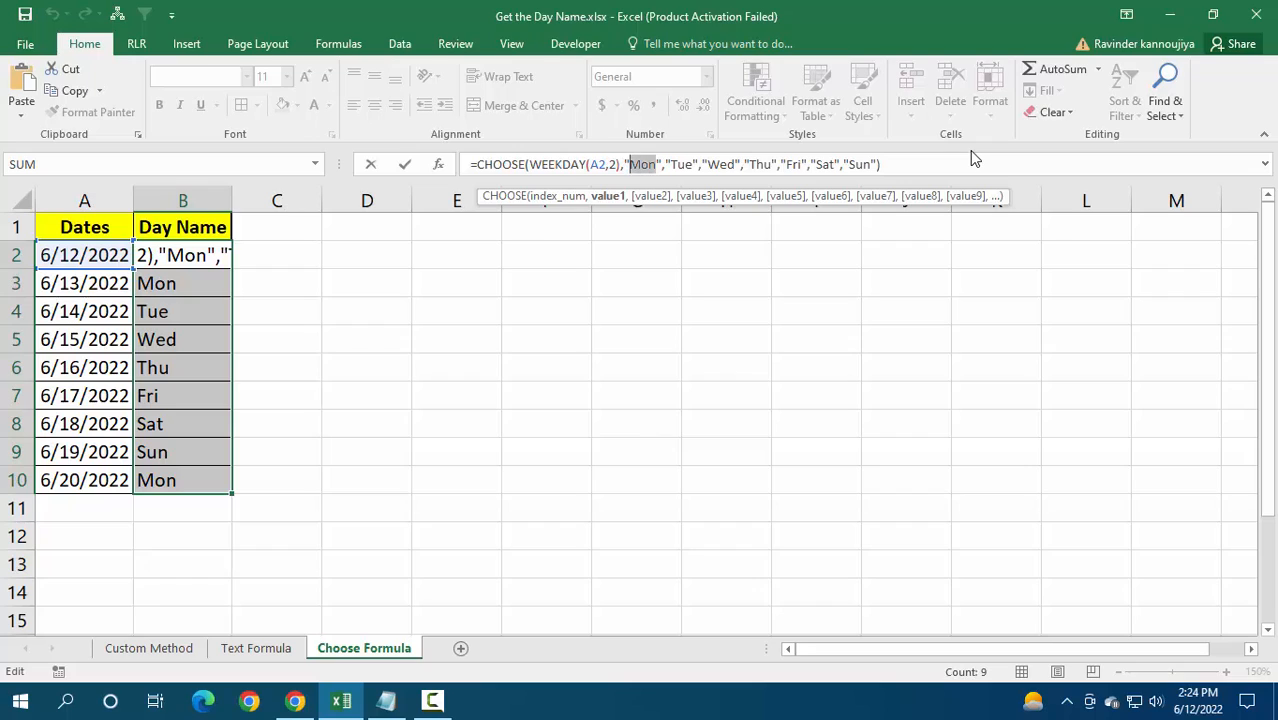
{"action": "type", "text": "Worki"}
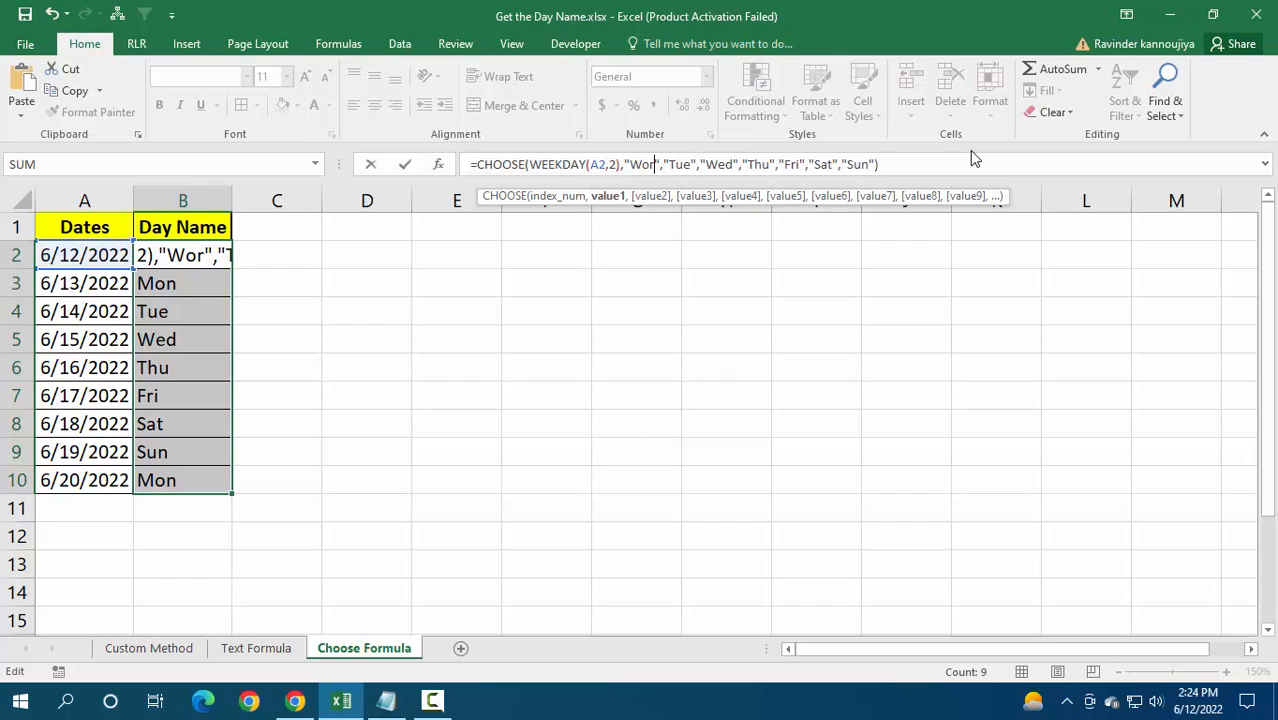
{"action": "type", "text": "ng"}
{"action": "key", "text": "shift+Left"}
{"action": "key", "text": "shift+Left"}
{"action": "key", "text": "shift+Left"}
{"action": "key", "text": "shift+Left"}
{"action": "key", "text": "shift+Left"}
{"action": "key", "text": "shift+Left"}
{"action": "key", "text": "shift+Left"}
{"action": "key", "text": "ctrl+c"}
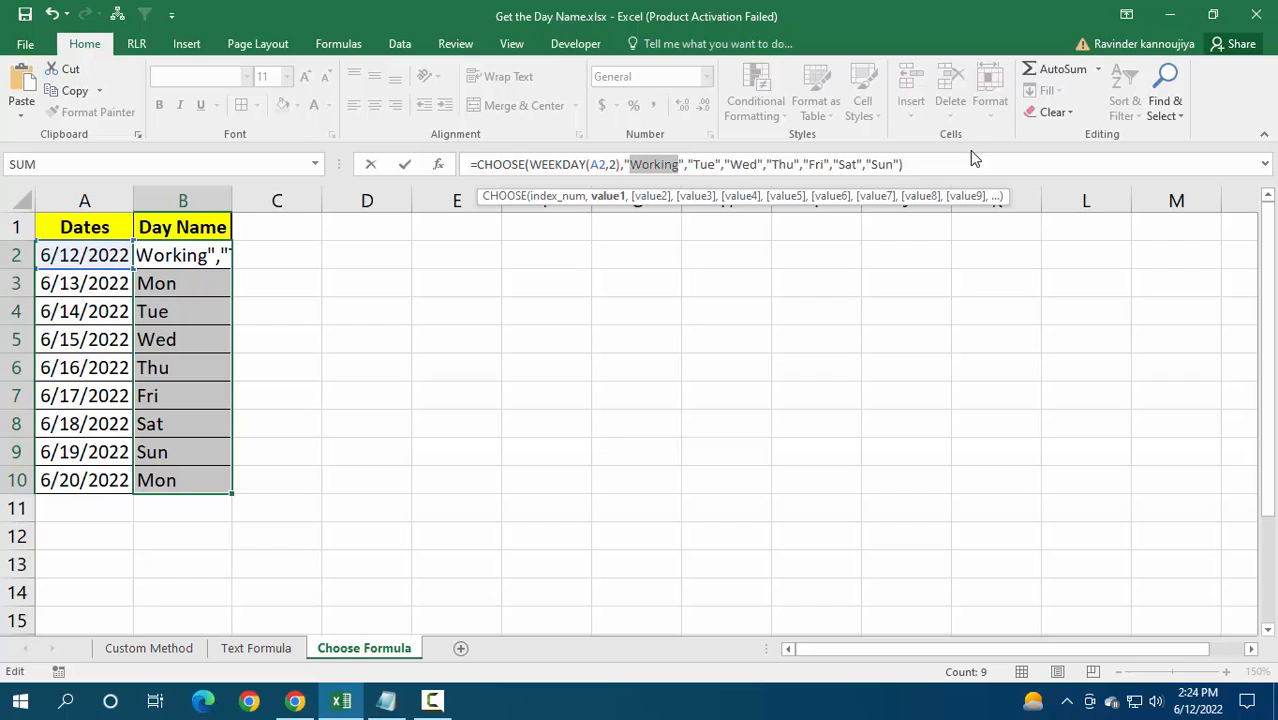
Replace the "Tue", "Wed" and "Thu" values in B2's CHOOSE formula with the copied word Working.
{"action": "key", "text": "Left"}
{"action": "key", "text": "Right"}
{"action": "key", "text": "Right"}
{"action": "key", "text": "Right"}
{"action": "key", "text": "Right"}
{"action": "key", "text": "Right"}
{"action": "key", "text": "Right"}
{"action": "key", "text": "Right"}
{"action": "key", "text": "shift+Right"}
{"action": "key", "text": "shift+Right"}
{"action": "key", "text": "shift+Right"}
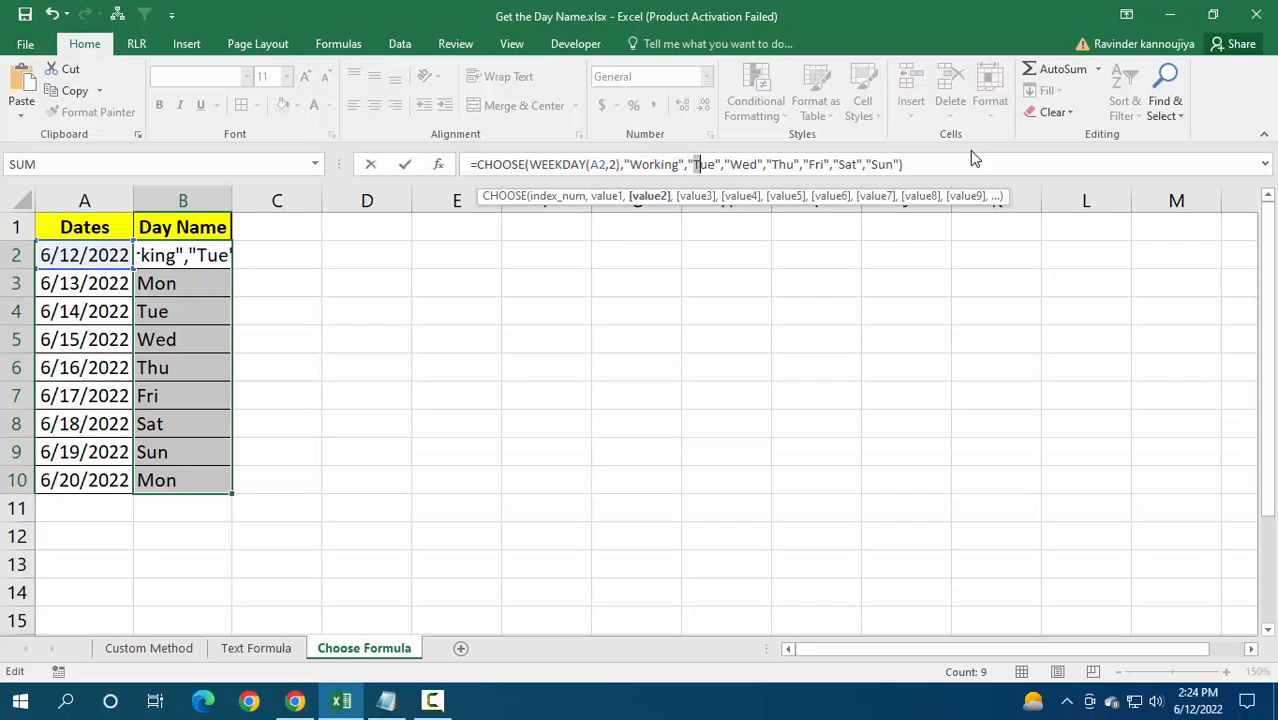
{"action": "key", "text": "ctrl+v"}
{"action": "key", "text": "Right"}
{"action": "key", "text": "Right"}
{"action": "key", "text": "Right"}
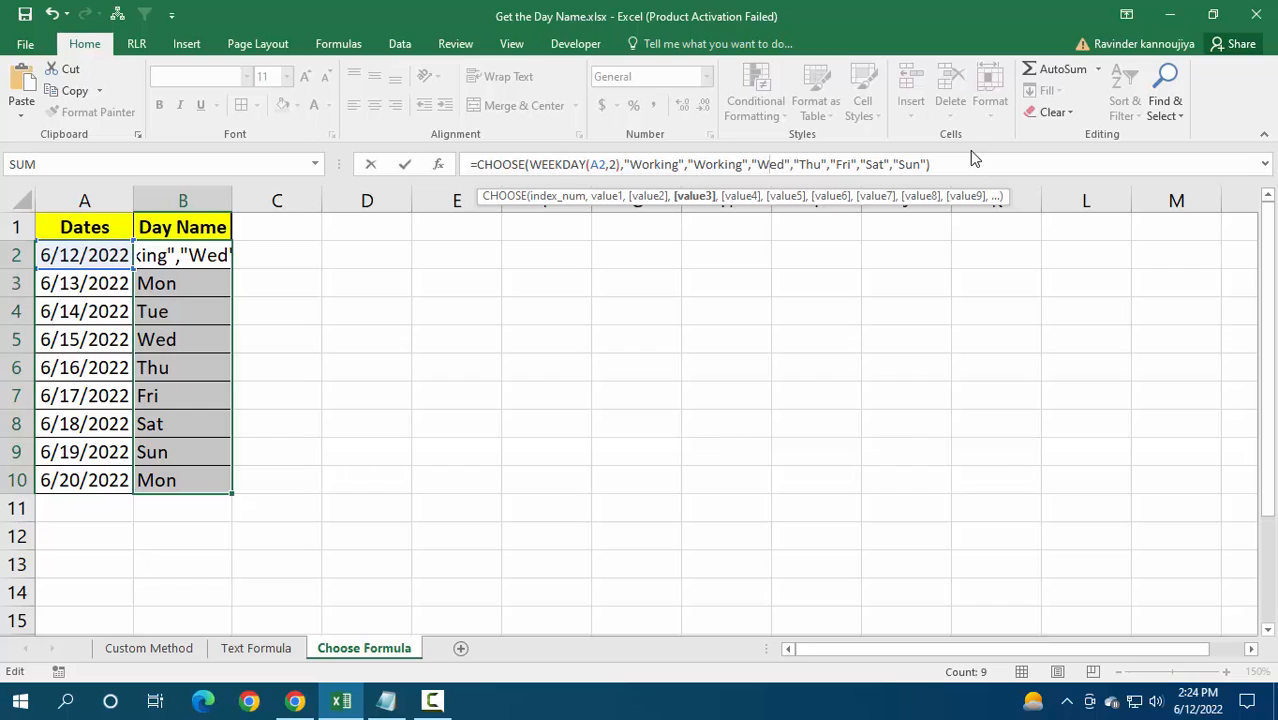
{"action": "key", "text": "shift+Right"}
{"action": "key", "text": "shift+Right"}
{"action": "key", "text": "shift+Right"}
{"action": "key", "text": "ctrl+v"}
{"action": "key", "text": "Right"}
{"action": "key", "text": "Right"}
{"action": "key", "text": "Right"}
{"action": "key", "text": "shift+Right"}
{"action": "key", "text": "shift+Right"}
{"action": "key", "text": "shift+Right"}
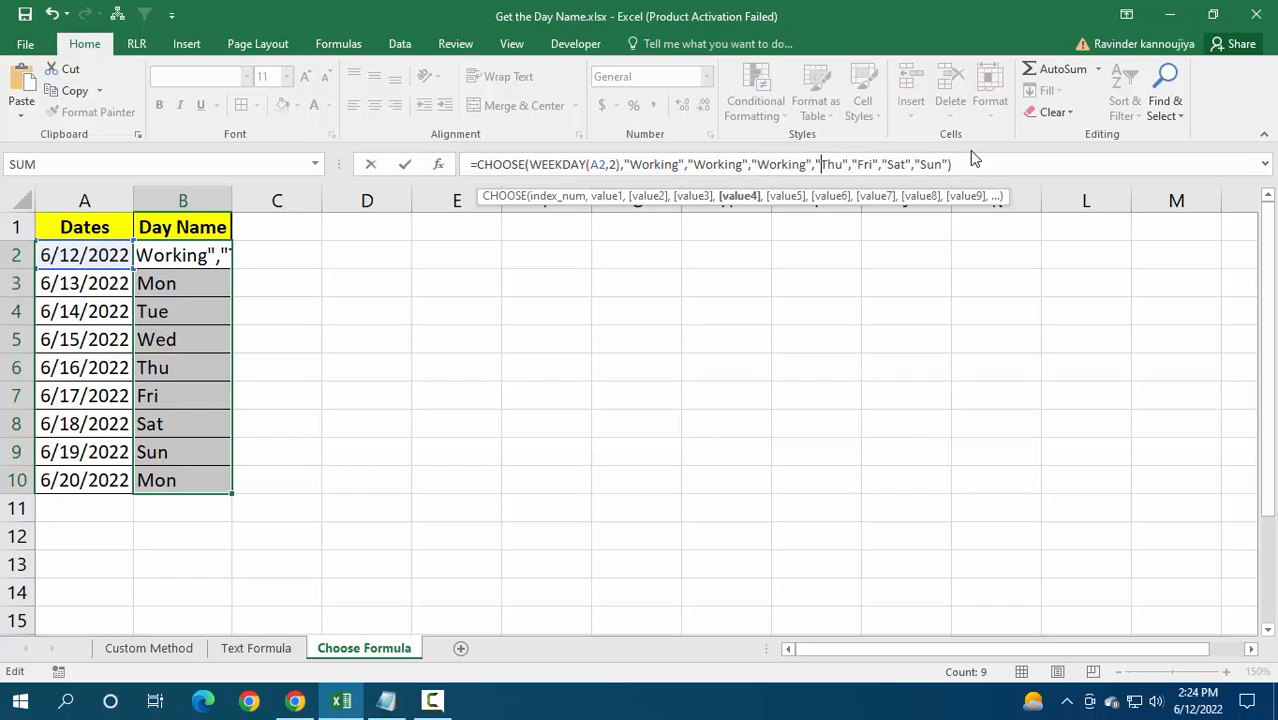
{"action": "key", "text": "ctrl+v"}
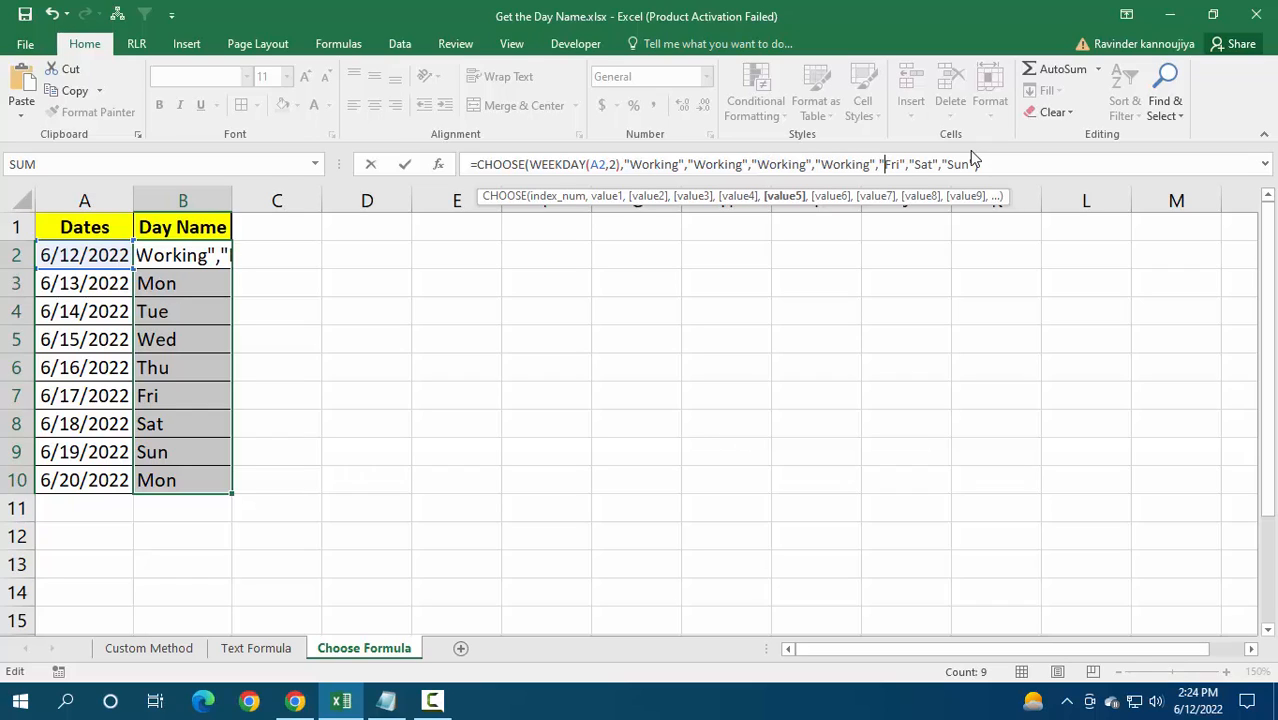
Replace "Fri" with "Non-Working" in B2's CHOOSE formula and copy the new text.
{"action": "key", "text": "Right"}
{"action": "key", "text": "Right"}
{"action": "key", "text": "Right"}
{"action": "key", "text": "shift+Right"}
{"action": "key", "text": "shift+Right"}
{"action": "key", "text": "shift+Right"}
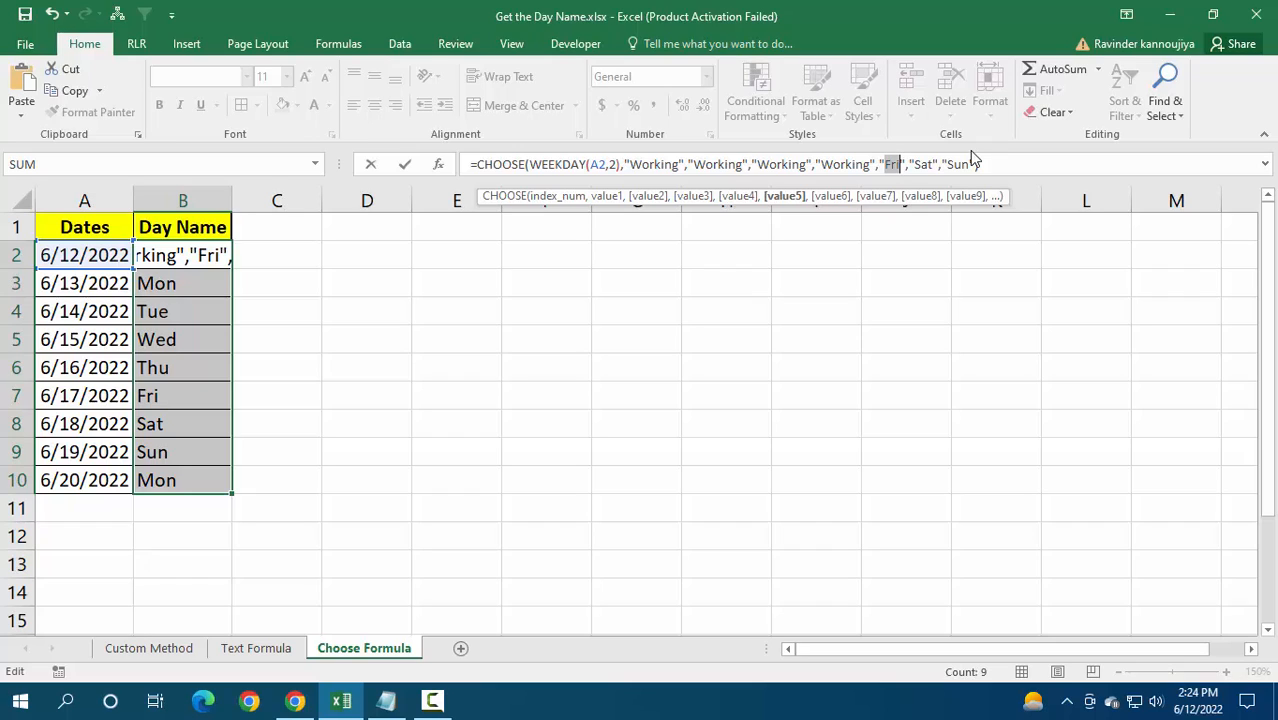
{"action": "type", "text": "Non-"}
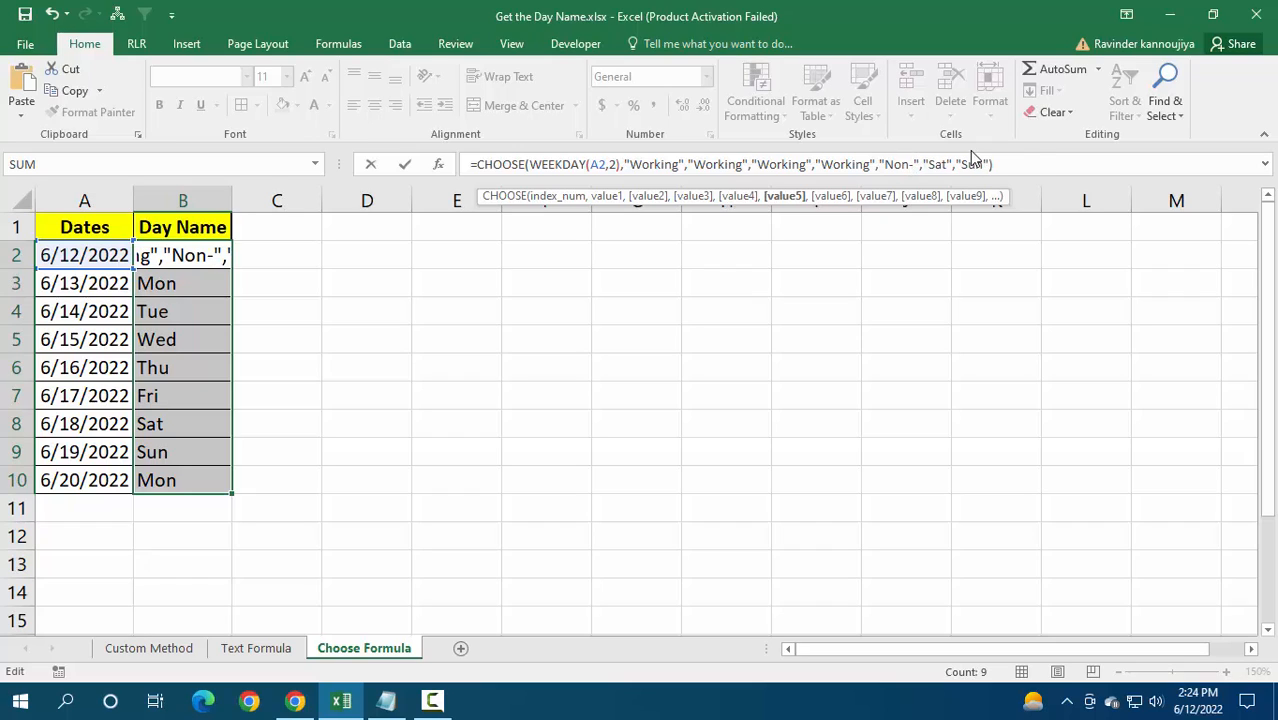
{"action": "key", "text": "ctrl+v"}
{"action": "key", "text": "shift+Left"}
{"action": "key", "text": "shift+Left"}
{"action": "key", "text": "shift+Left"}
{"action": "key", "text": "shift+Left"}
{"action": "key", "text": "shift+Left"}
{"action": "key", "text": "shift+Left"}
{"action": "key", "text": "shift+Left"}
{"action": "key", "text": "shift+Left"}
{"action": "key", "text": "shift+Left"}
{"action": "key", "text": "shift+Left"}
{"action": "key", "text": "shift+Left"}
{"action": "key", "text": "ctrl+c"}
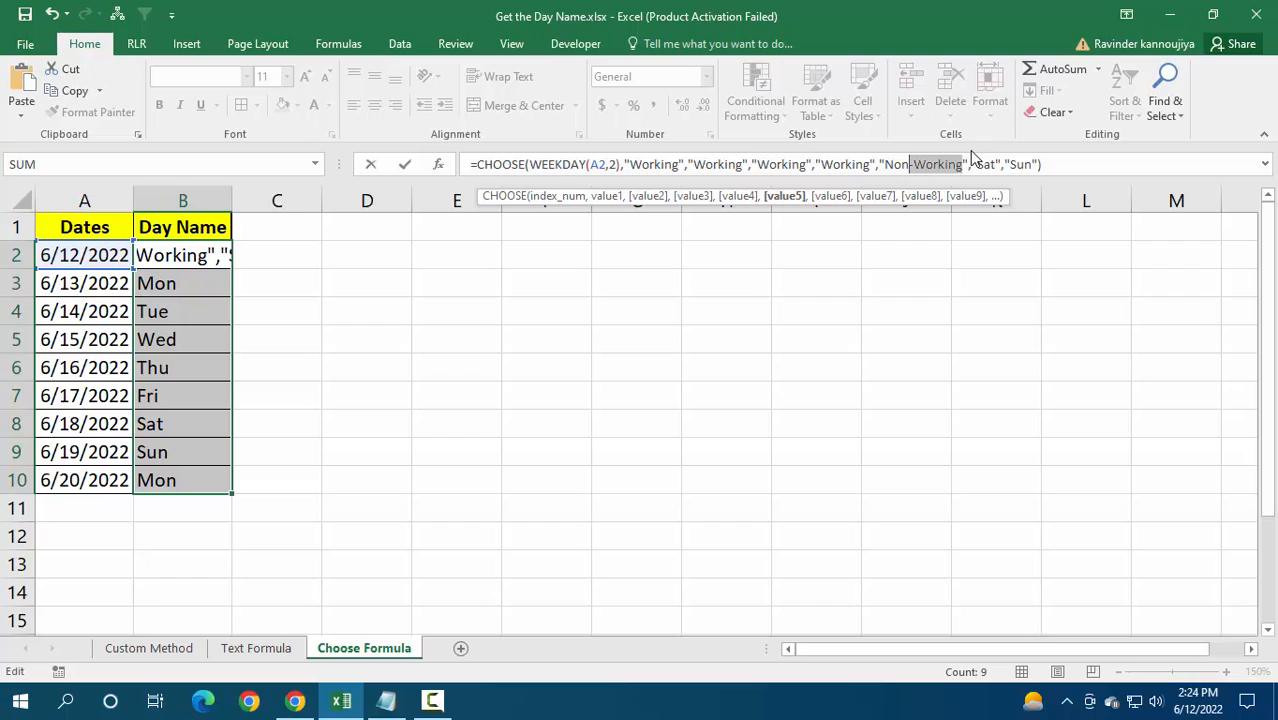
Replace "Sat" and "Sun" in B2's CHOOSE formula with the copied "Non-Working" and enter the formula.
{"action": "key", "text": "Left"}
{"action": "key", "text": "Right"}
{"action": "key", "text": "Right"}
{"action": "key", "text": "Right"}
{"action": "key", "text": "Right"}
{"action": "key", "text": "Right"}
{"action": "key", "text": "Right"}
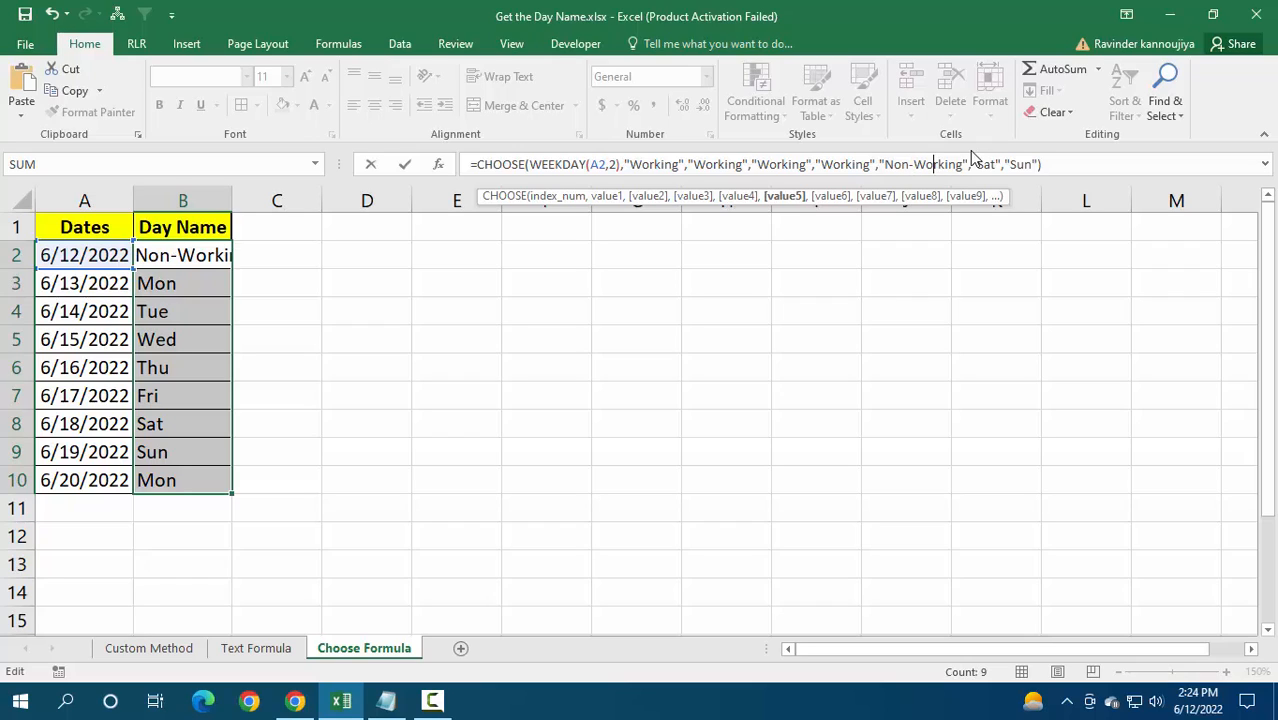
{"action": "key", "text": "Right"}
{"action": "key", "text": "Right"}
{"action": "key", "text": "Right"}
{"action": "key", "text": "Right"}
{"action": "key", "text": "Right"}
{"action": "key", "text": "Right"}
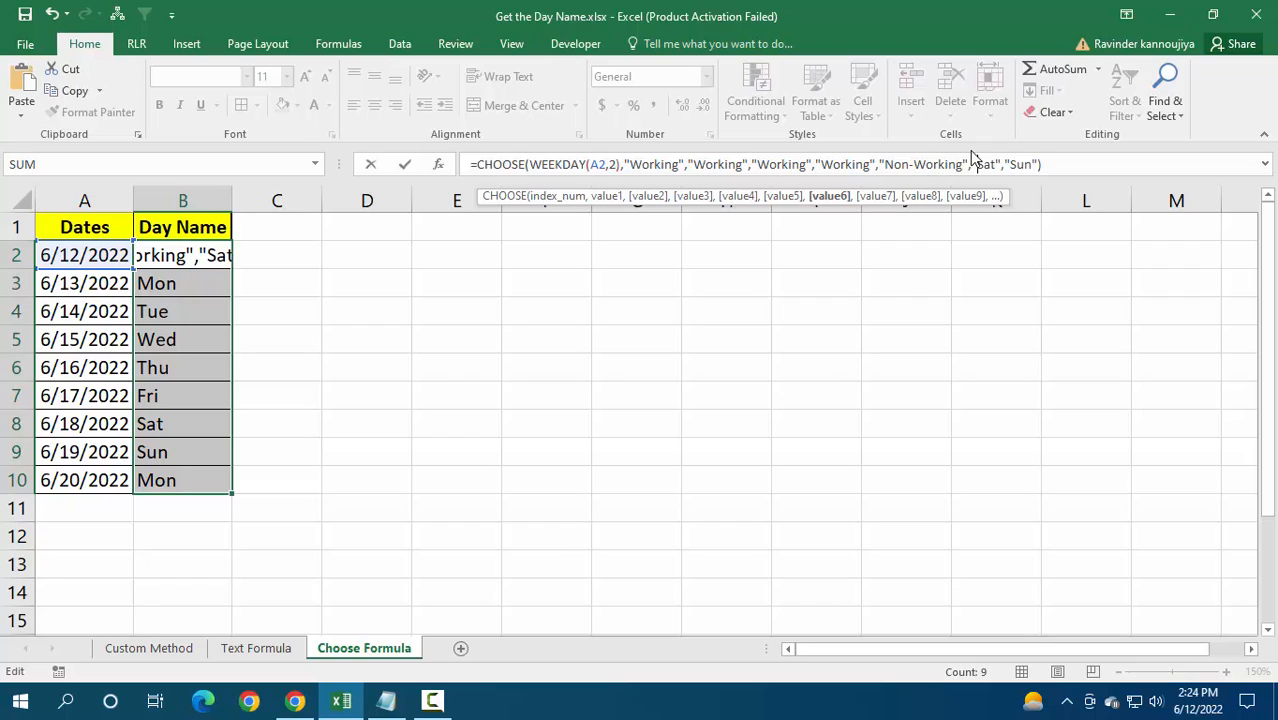
{"action": "key", "text": "shift+Right"}
{"action": "key", "text": "shift+Right"}
{"action": "key", "text": "shift+Right"}
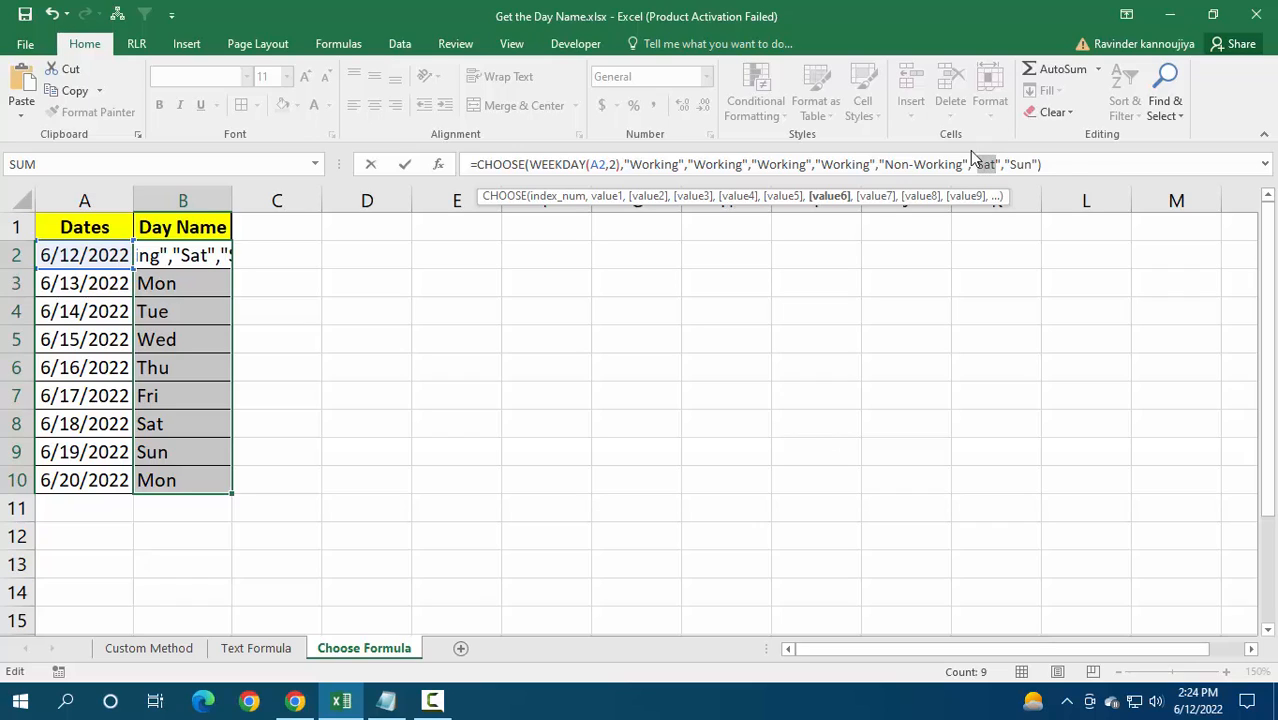
{"action": "key", "text": "ctrl+v"}
{"action": "key", "text": "Right"}
{"action": "key", "text": "shift+Right"}
{"action": "key", "text": "shift+Right"}
{"action": "key", "text": "shift+Right"}
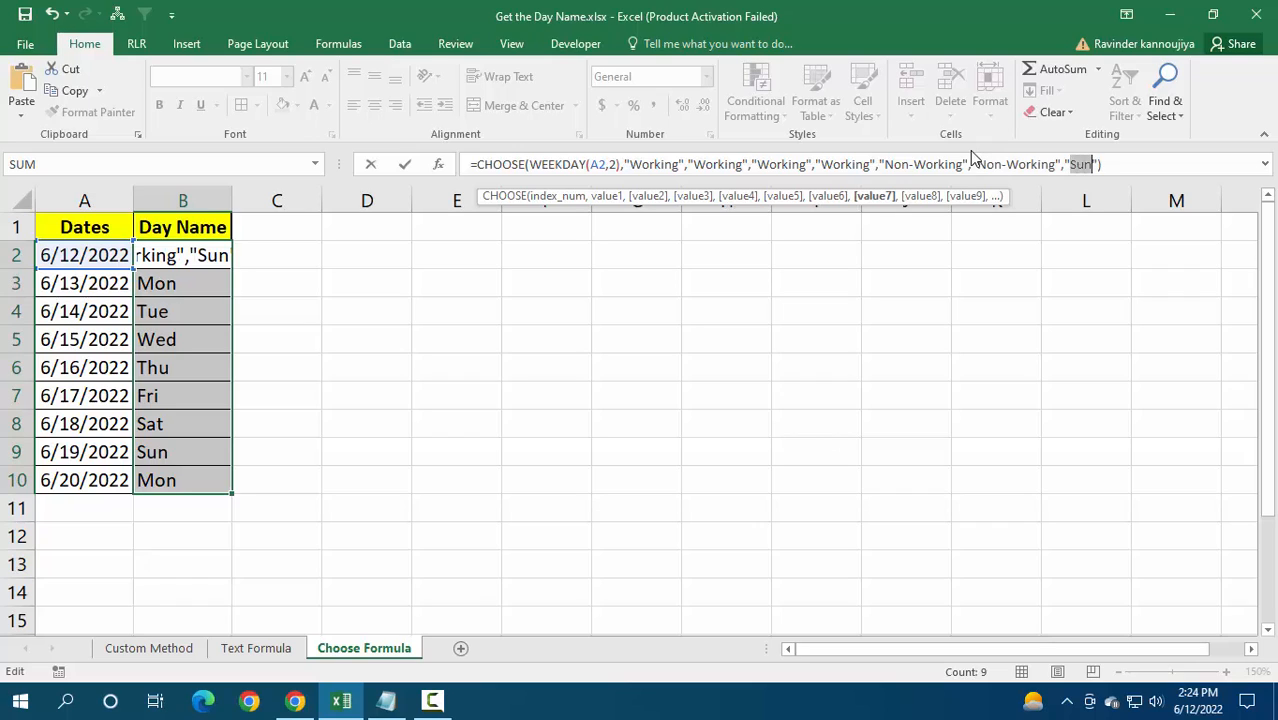
{"action": "key", "text": "ctrl+v"}
{"action": "key", "text": "Return"}
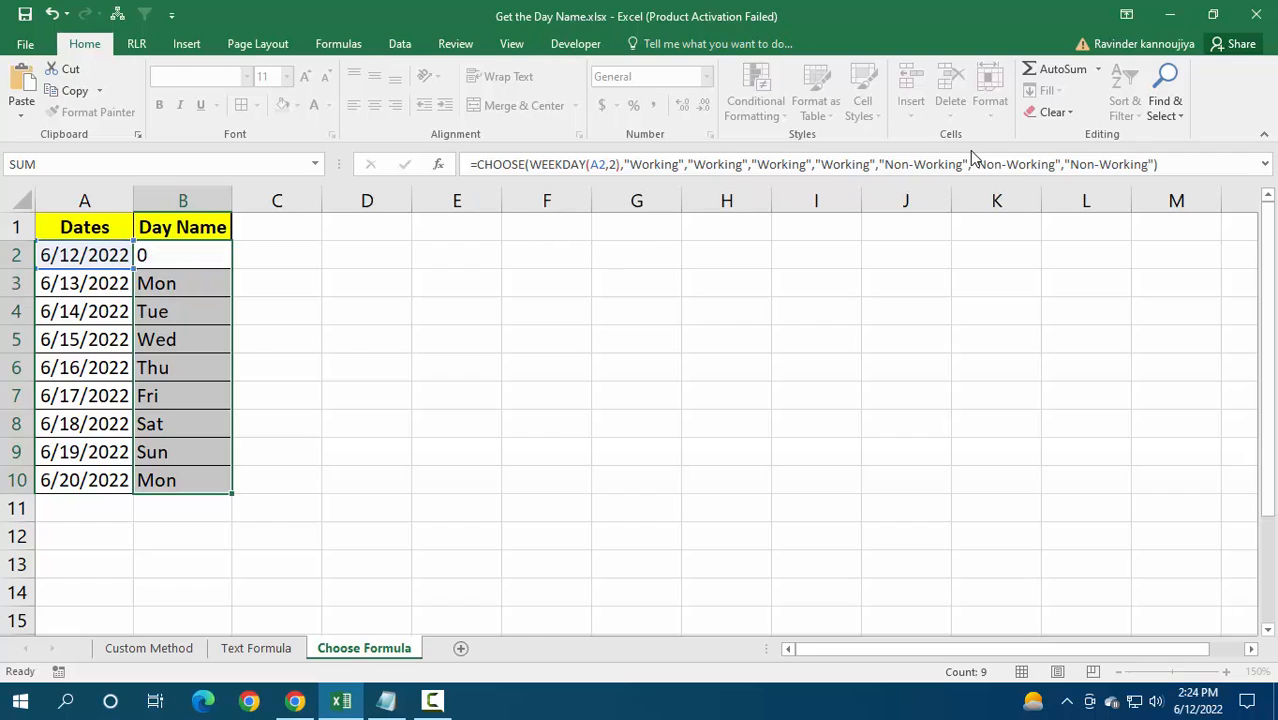
Auto-fit the width of column B and fill the updated CHOOSE formula from B2 down through B10.
{"action": "double_click", "coordinate": [232, 194]}
{"action": "left_click", "coordinate": [231, 260]}
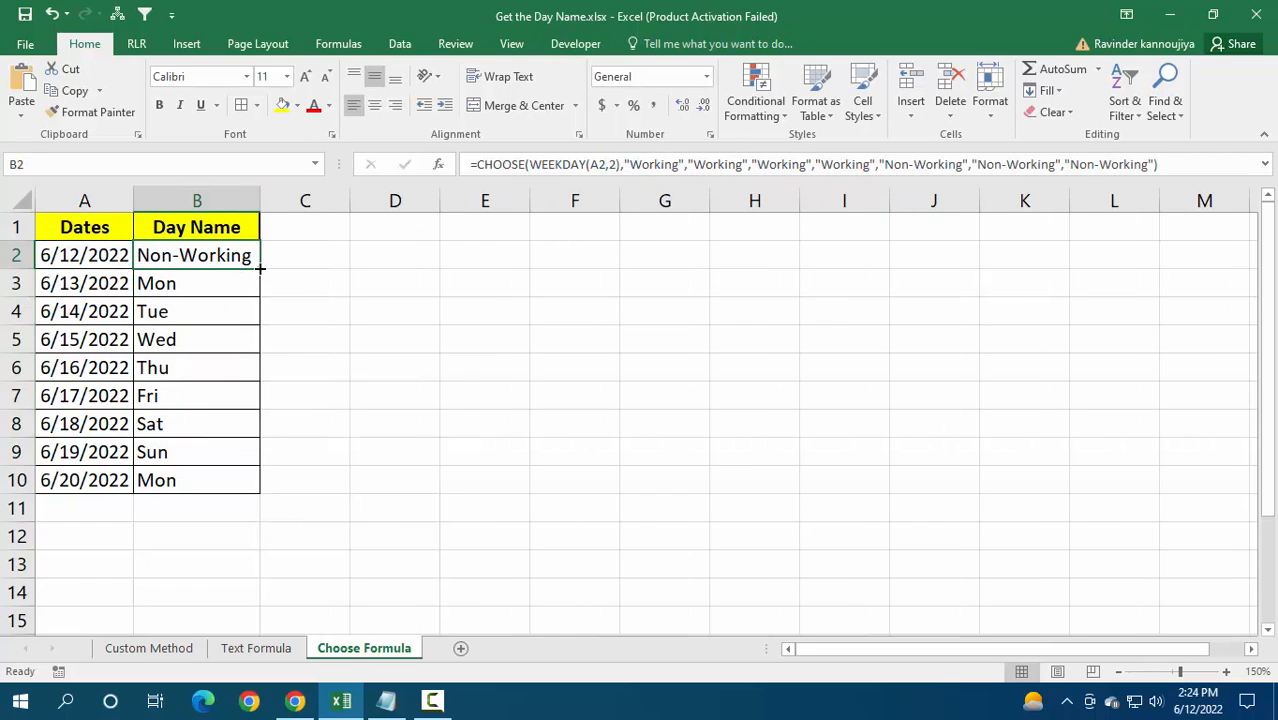
{"action": "double_click", "coordinate": [260, 269]}
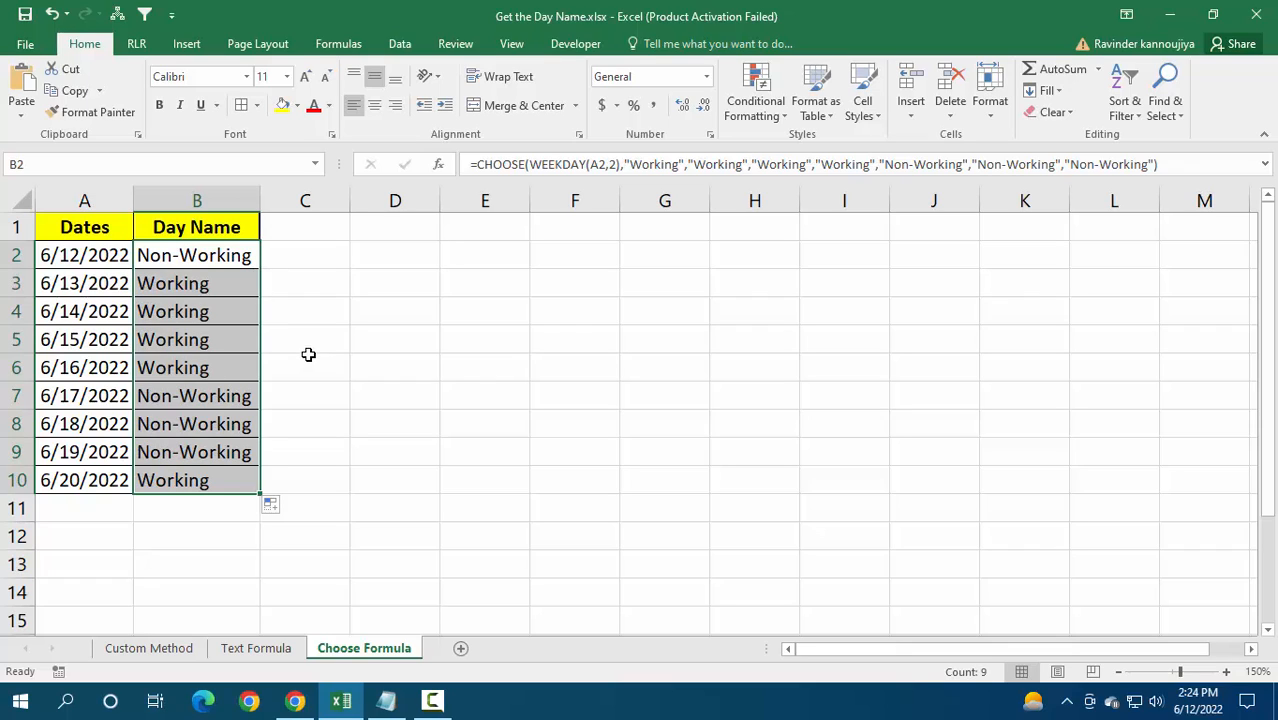